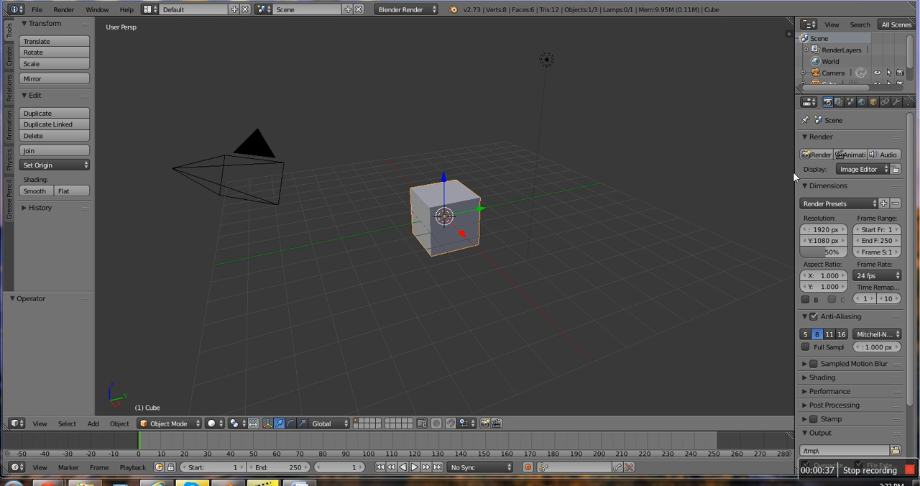
click(787, 173)
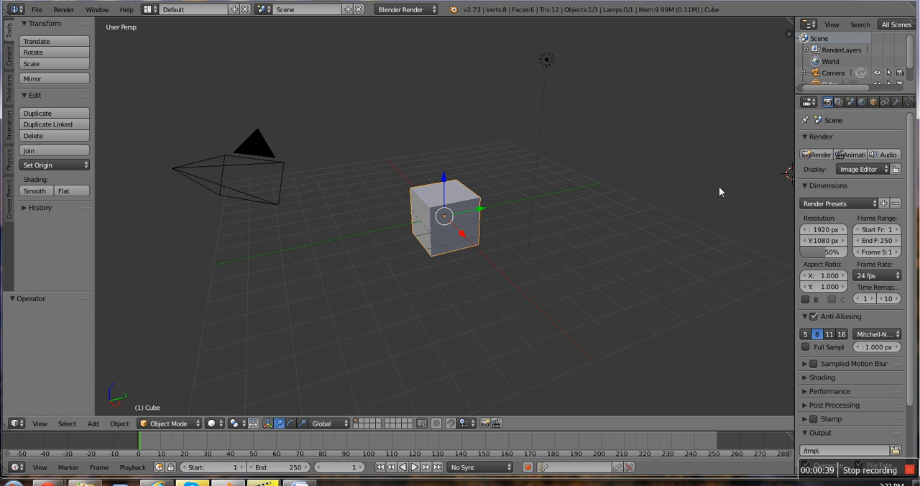
key(shift+s)
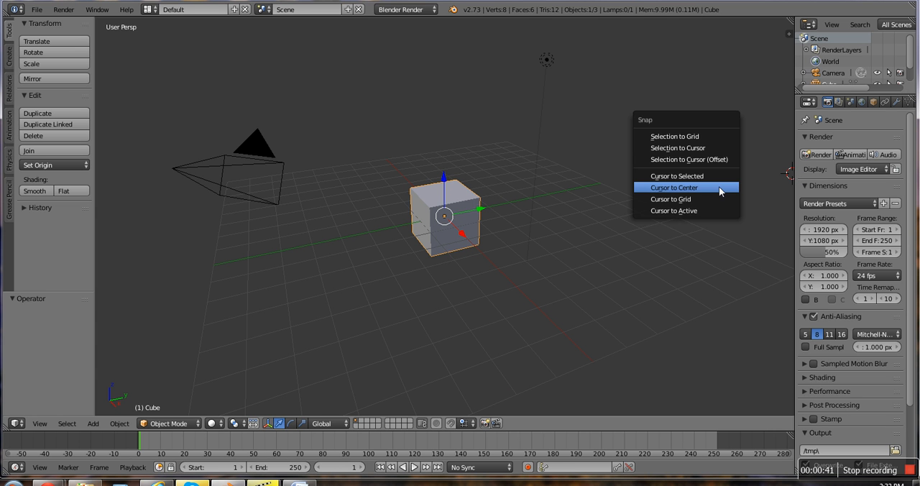
click(719, 189)
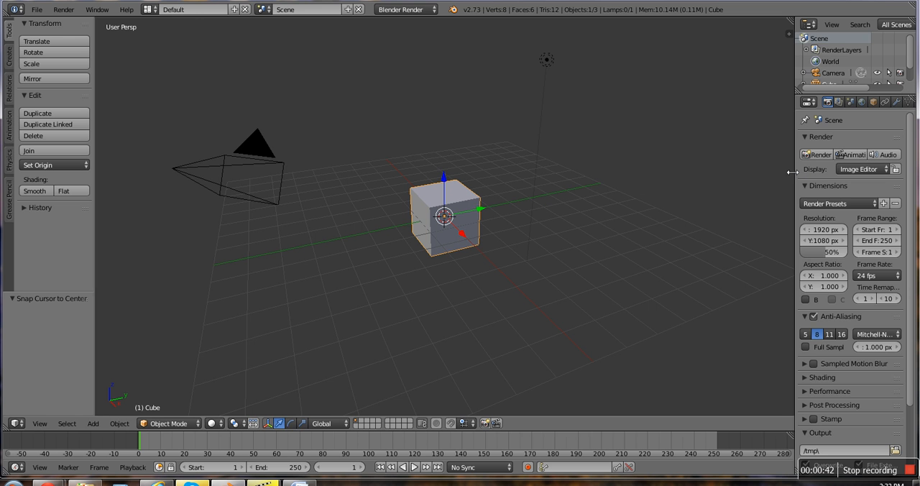
Step: Widen the properties editor and add a particle system to the default cube
drag(792, 171, 743, 172)
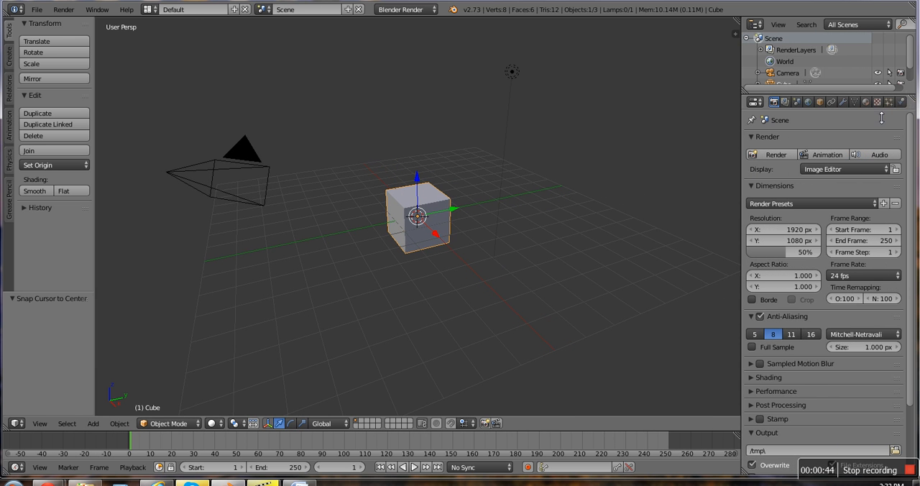
click(890, 102)
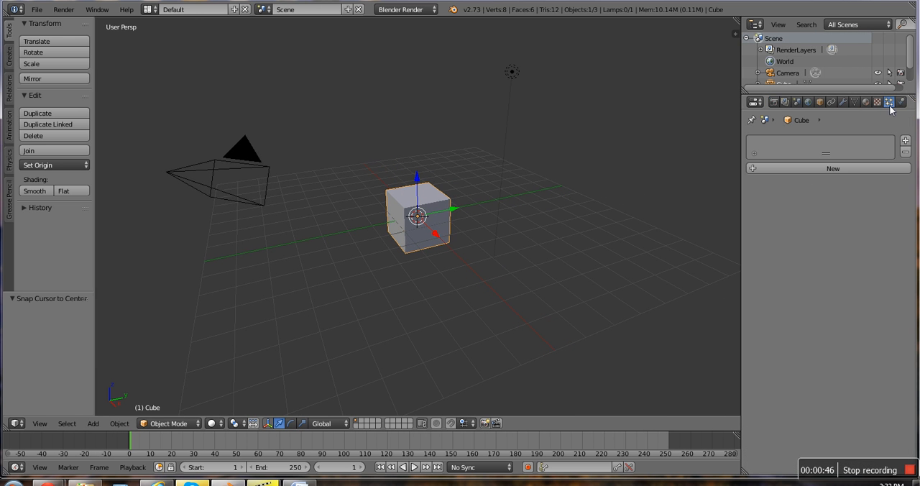
click(906, 141)
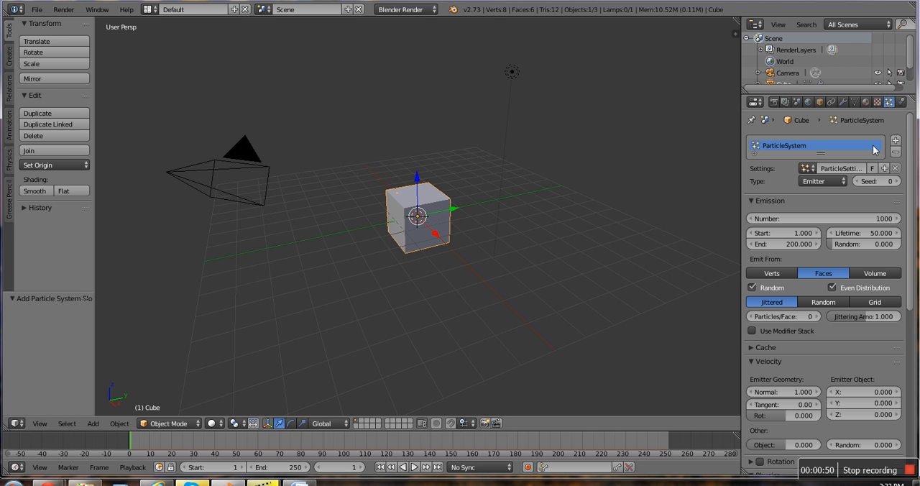
Step: Rename the cube's particle settings to Sparks
click(843, 167)
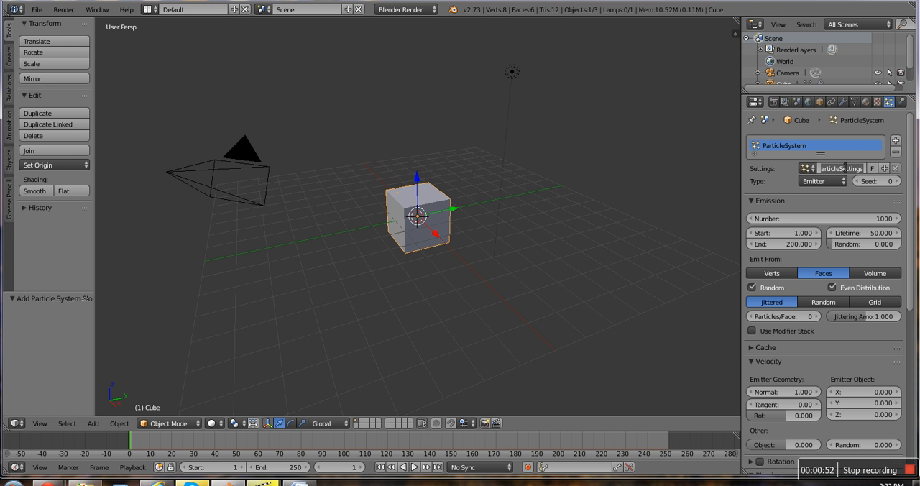
key(BackSpace)
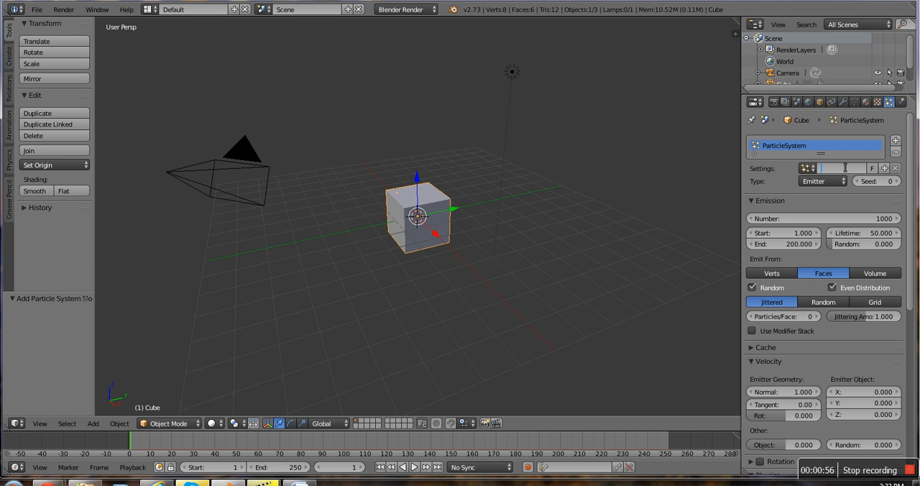
text(Sparks)
key(Return)
click(831, 179)
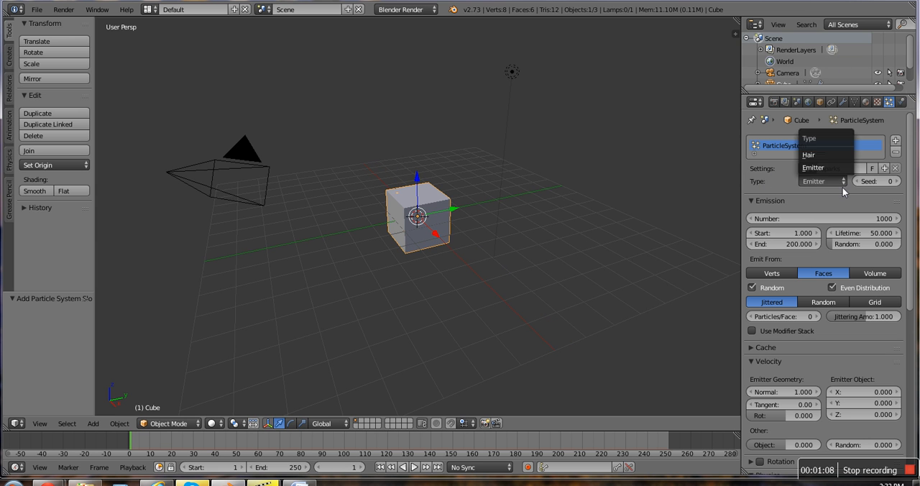
click(824, 184)
click(820, 180)
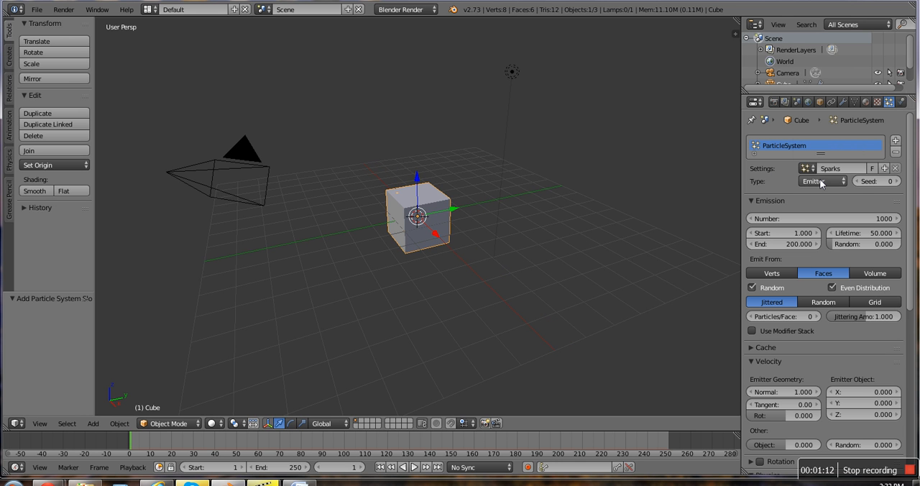
click(822, 183)
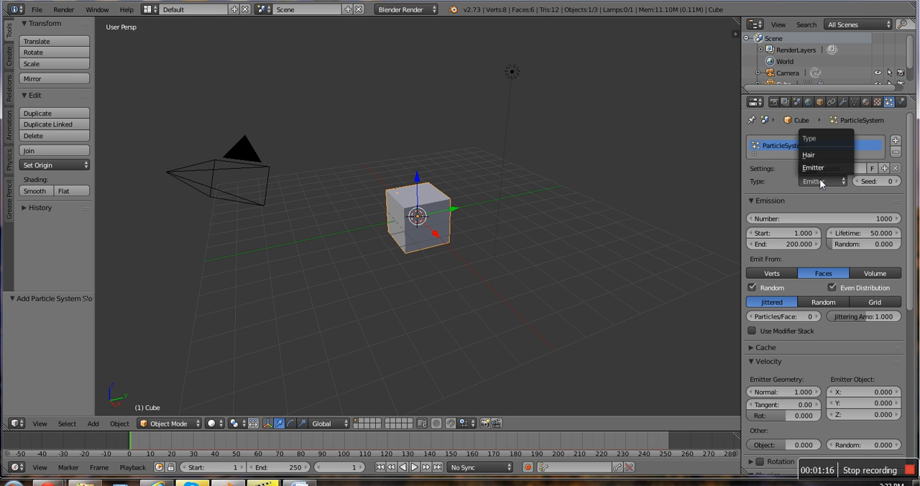
click(822, 183)
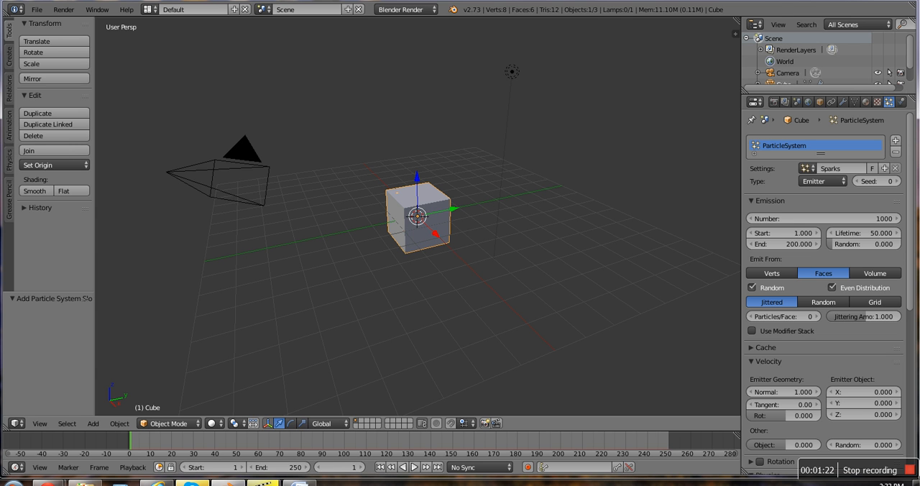
Step: Play the animation to preview the cube's particle emission, stop it and return to frame 1
click(416, 467)
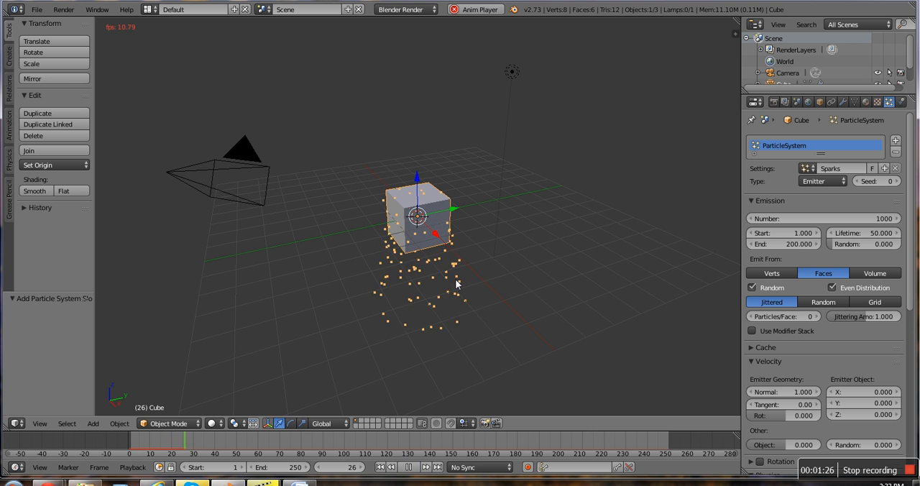
click(407, 468)
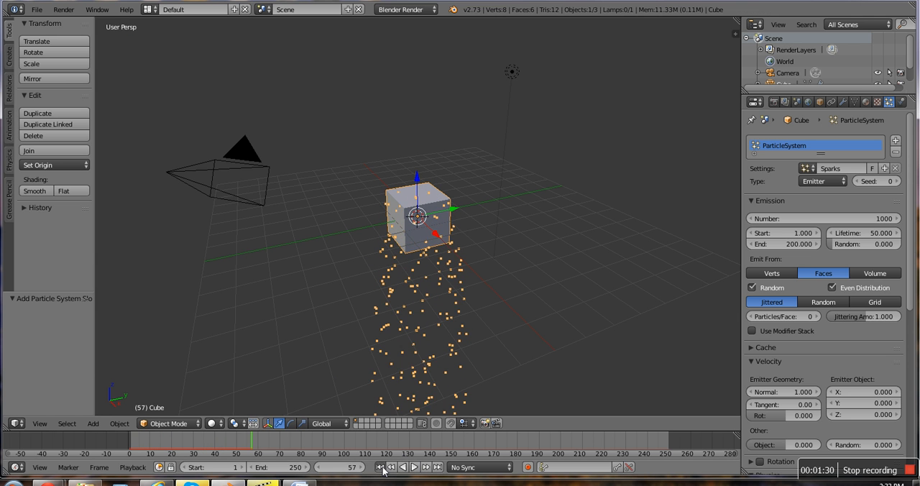
click(381, 468)
Step: Delete the cube and add a mesh plane at the scene center in its place
key(x)
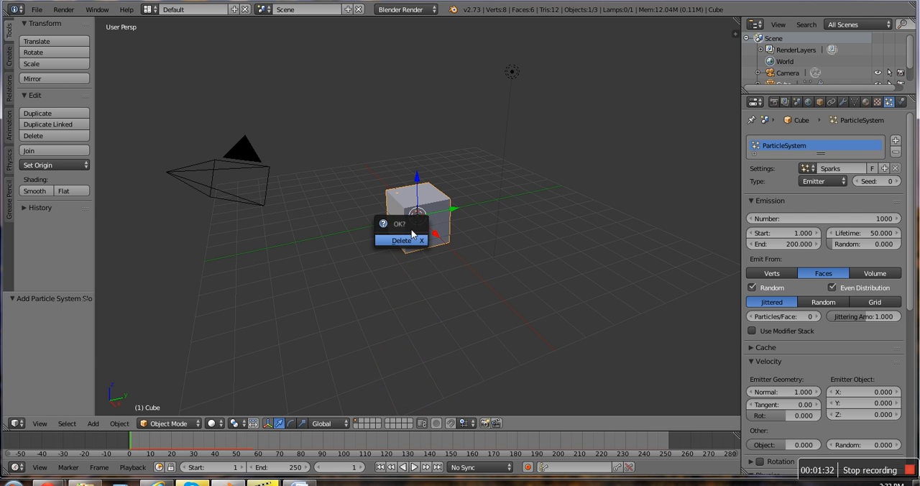
click(417, 239)
key(shift+a)
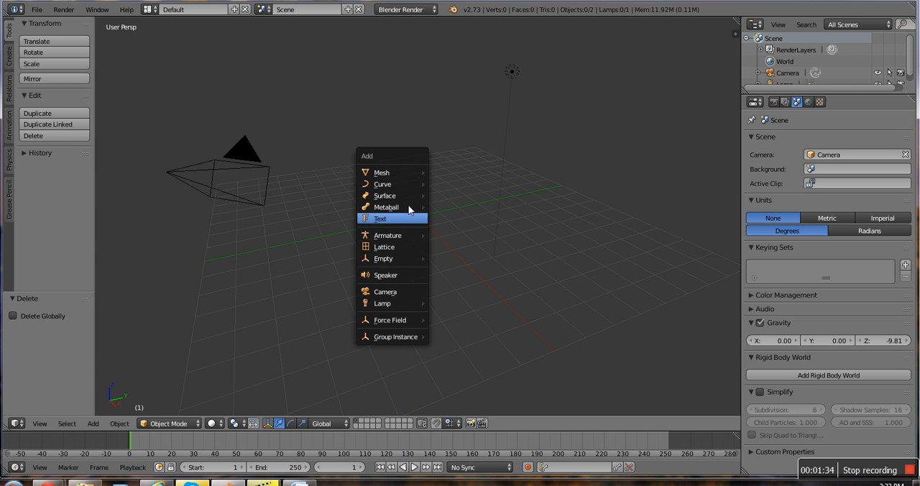
mouse_move(390, 172)
click(451, 176)
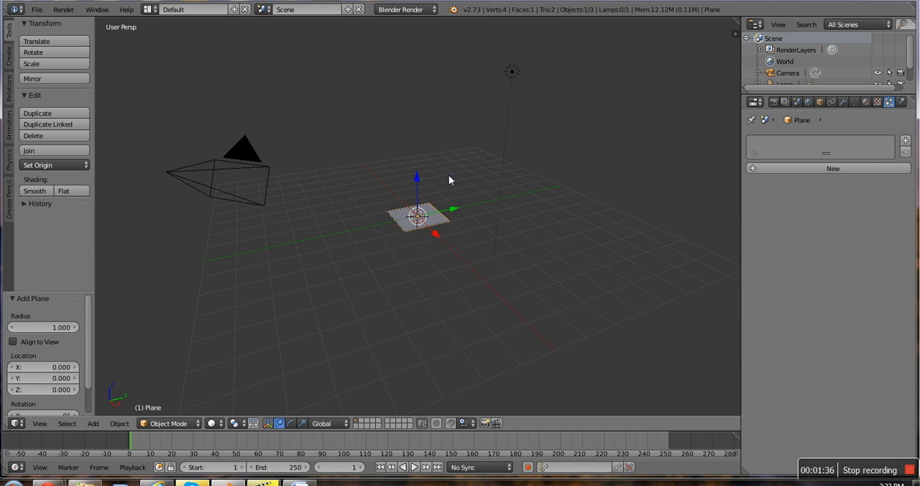
Step: Add a particle system to the plane and name its settings sparks
click(831, 168)
click(843, 168)
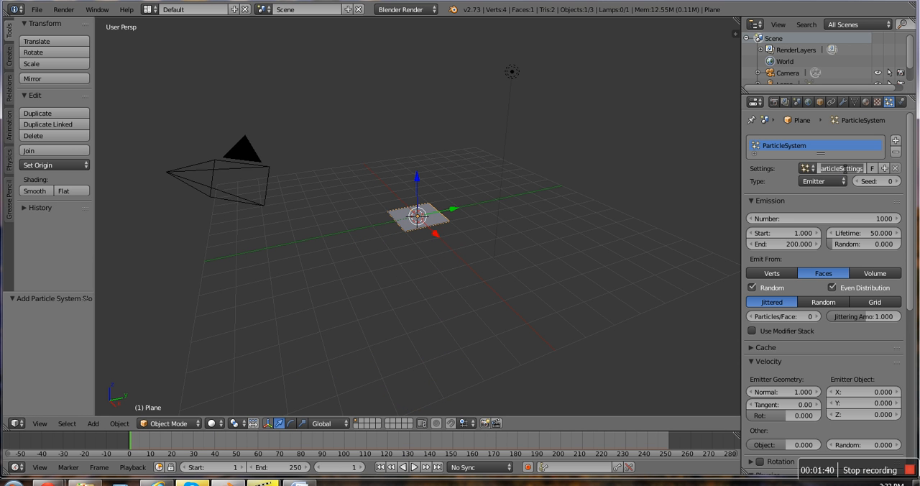
text(spa)
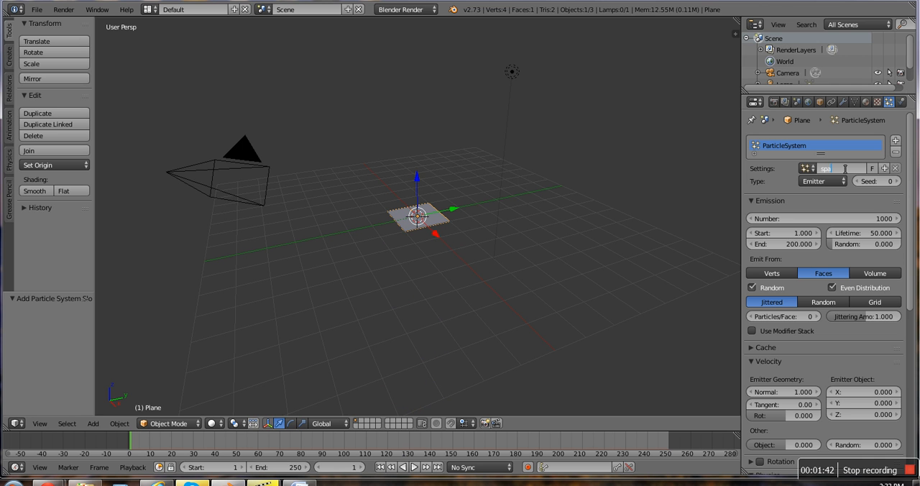
text(rks)
key(Return)
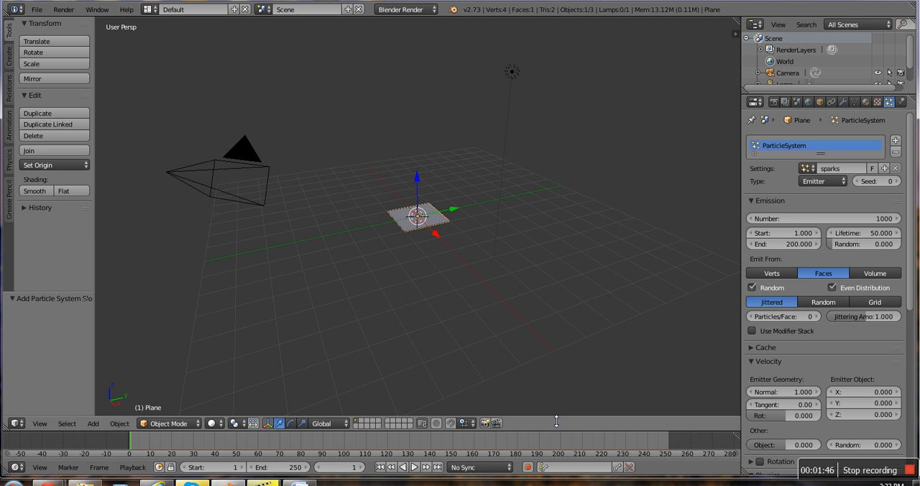
Step: Play the animation to inspect the particles emitted by the plane from several distances, stop it and return to frame 1
click(420, 471)
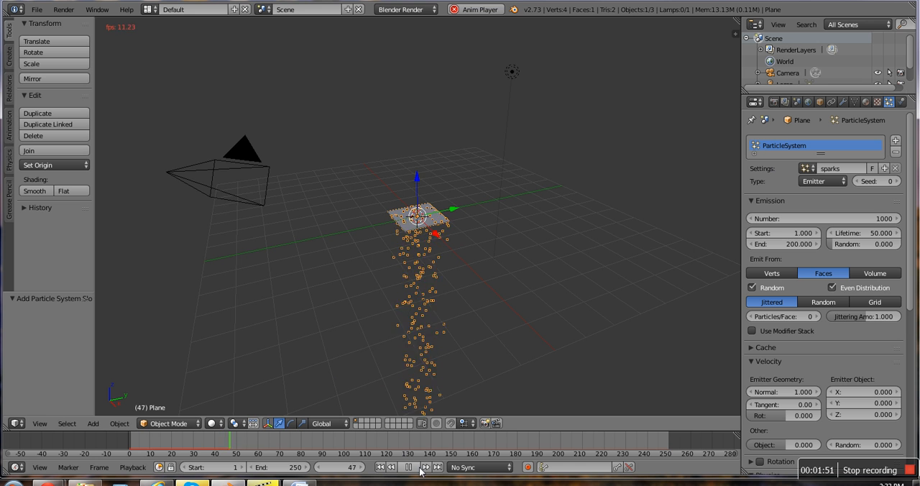
scroll(334, 136, down, 4)
scroll(371, 284, down, 2)
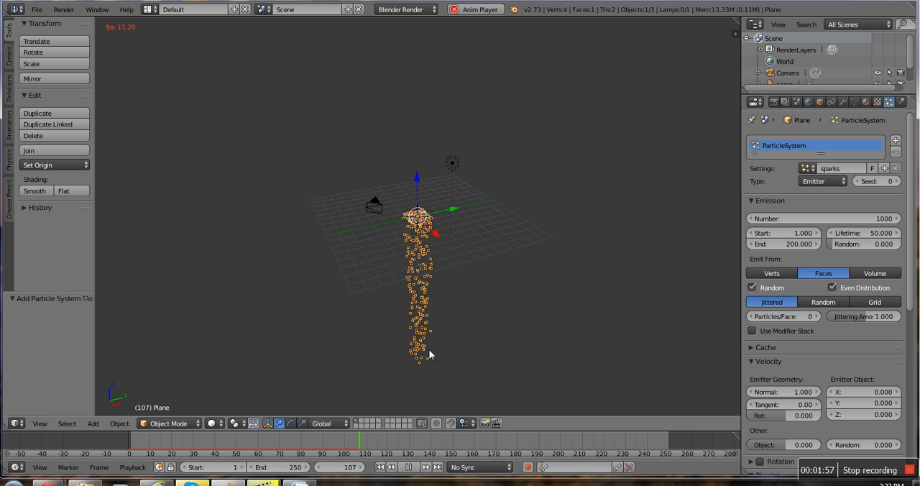
middle_drag(432, 353, 415, 307)
scroll(413, 309, up, 5)
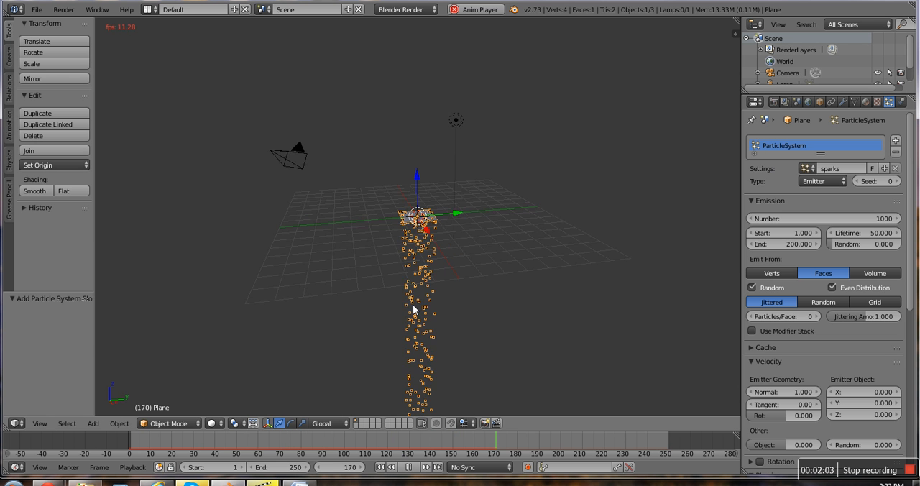
click(409, 467)
click(379, 467)
Step: Replay the plane's particle emission from a low side-on view, dismissing the mail notification, and rewind to the first frame
scroll(437, 364, down, 4)
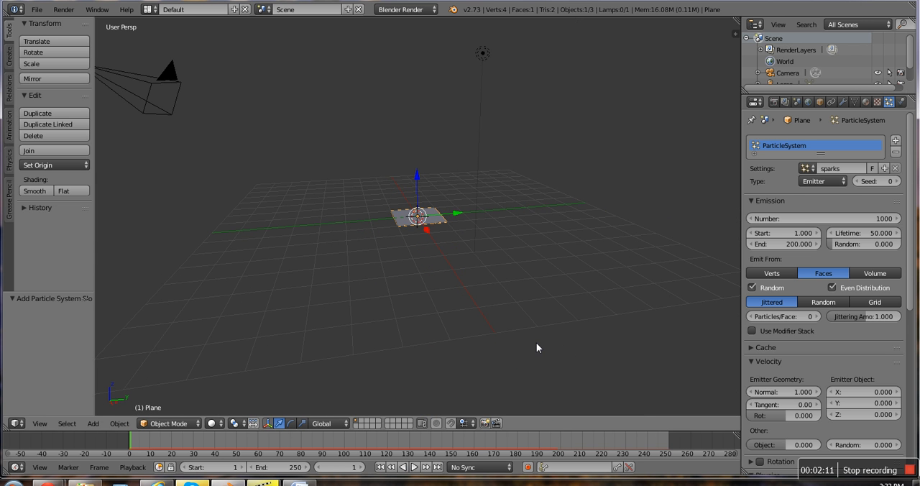
scroll(537, 347, up, 4)
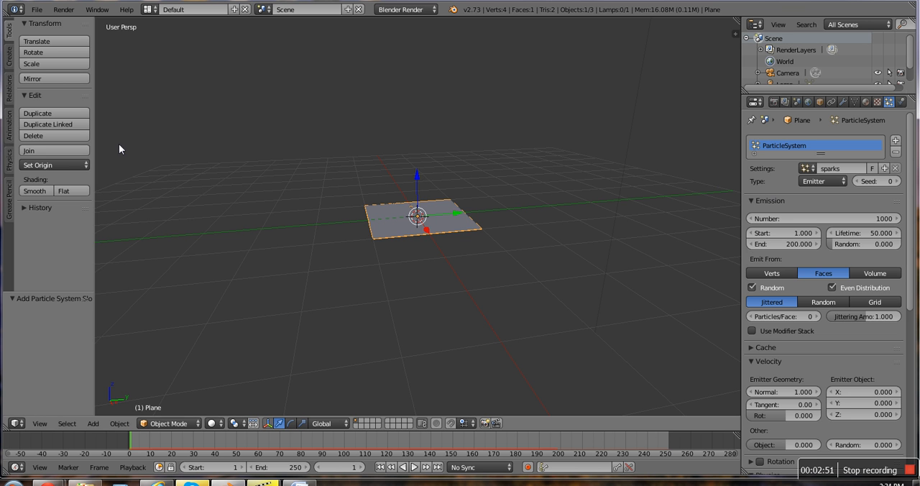
mouse_move(447, 247)
middle_down()
mouse_move(436, 232)
mouse_move(431, 239)
middle_up()
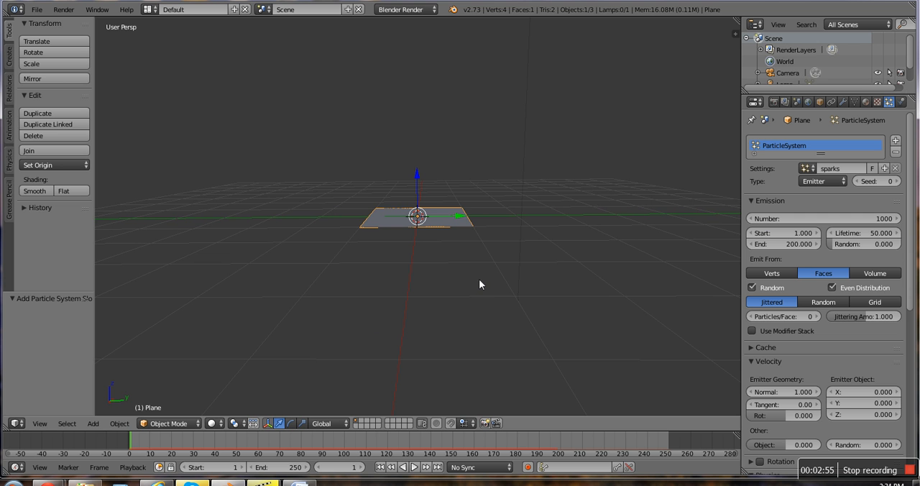
click(414, 467)
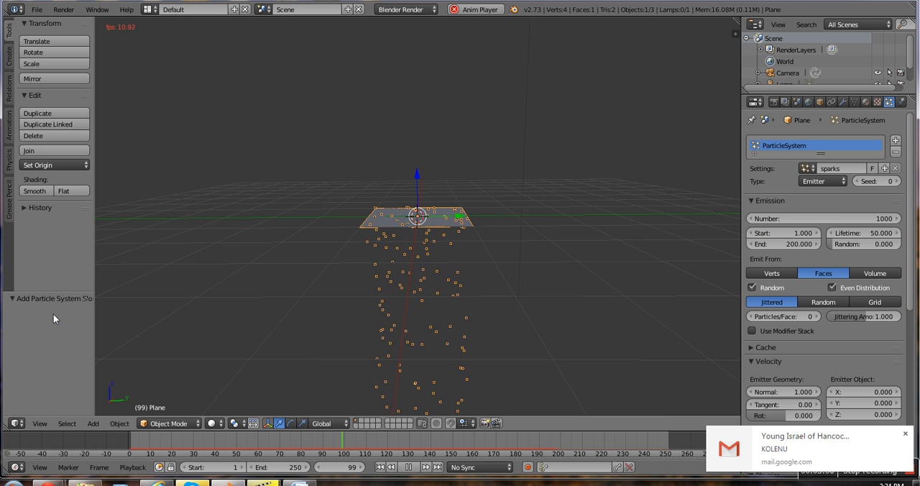
click(905, 434)
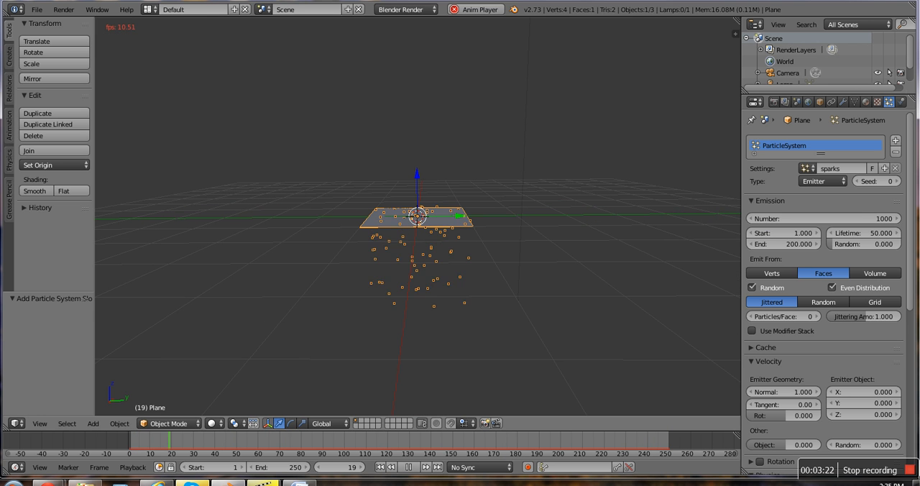
click(408, 467)
click(381, 467)
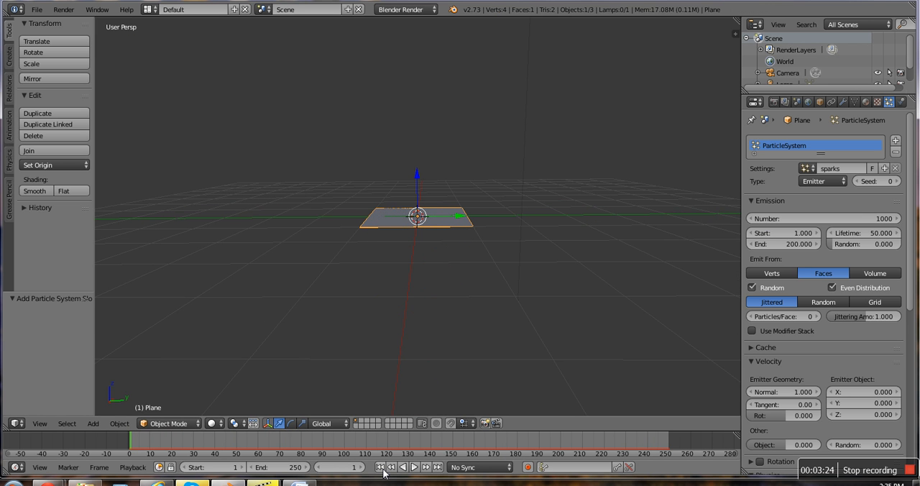
Step: Play the plane's emission with particle physics set to No, return to the first frame and restore Newtonian physics
scroll(825, 287, down, 5)
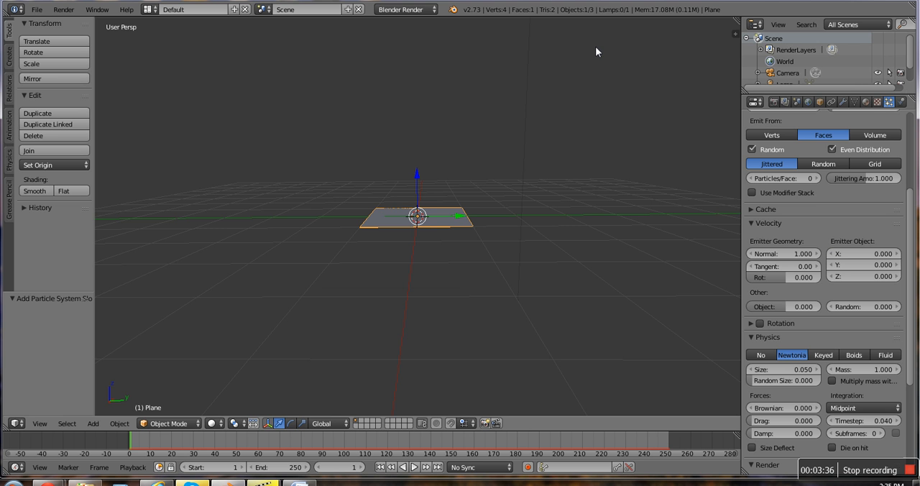
click(761, 356)
scroll(533, 368, up, 8)
middle_drag(533, 368, 522, 402)
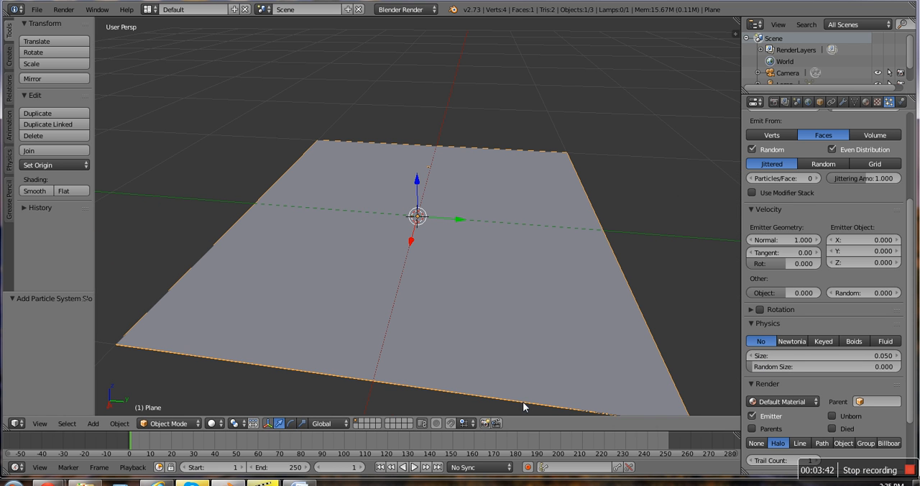
click(415, 467)
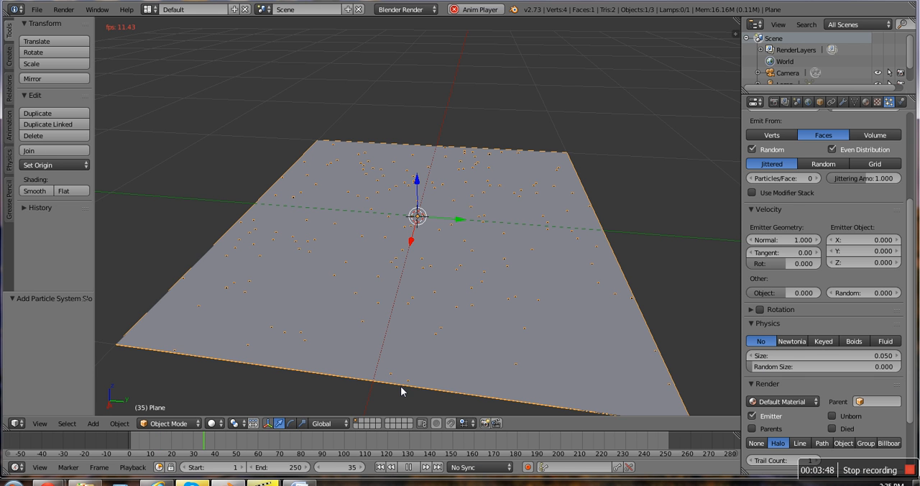
scroll(420, 361, down, 5)
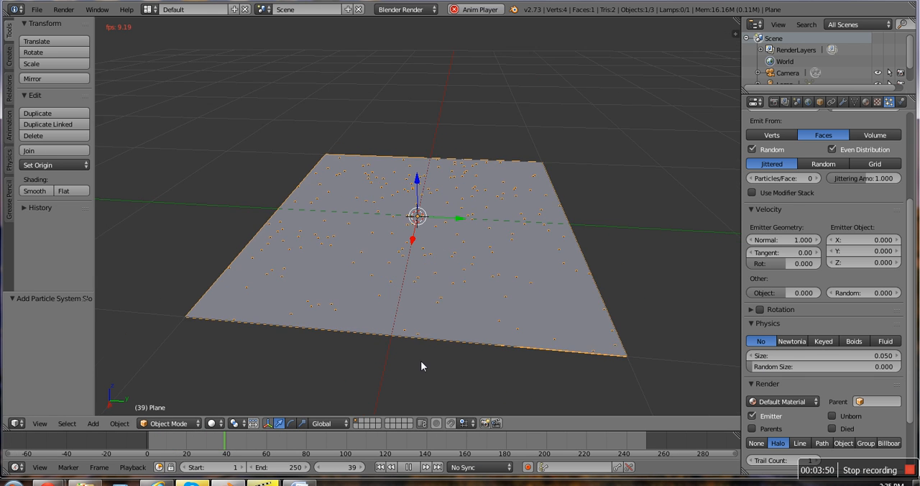
scroll(420, 330, down, 1)
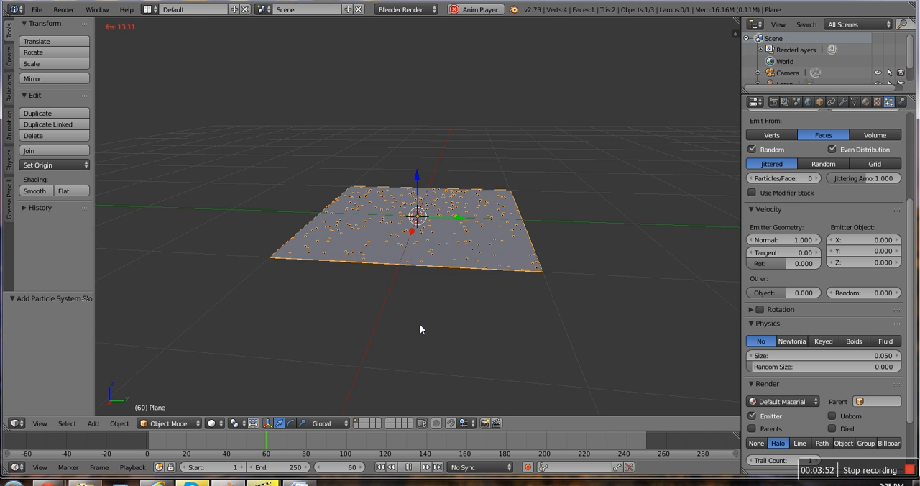
scroll(420, 343, up, 3)
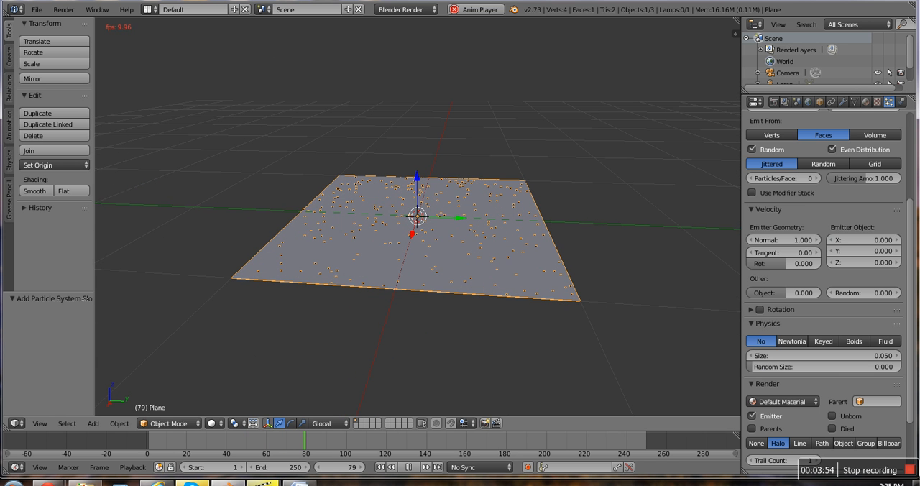
click(410, 467)
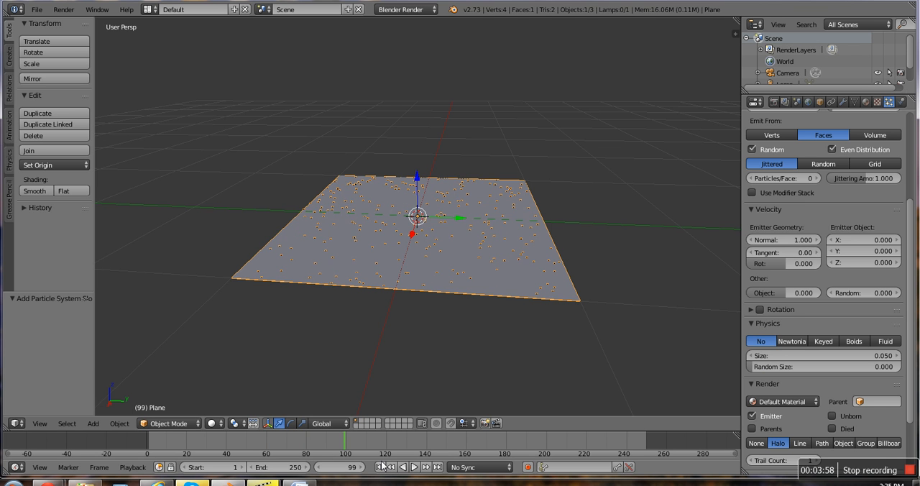
click(379, 467)
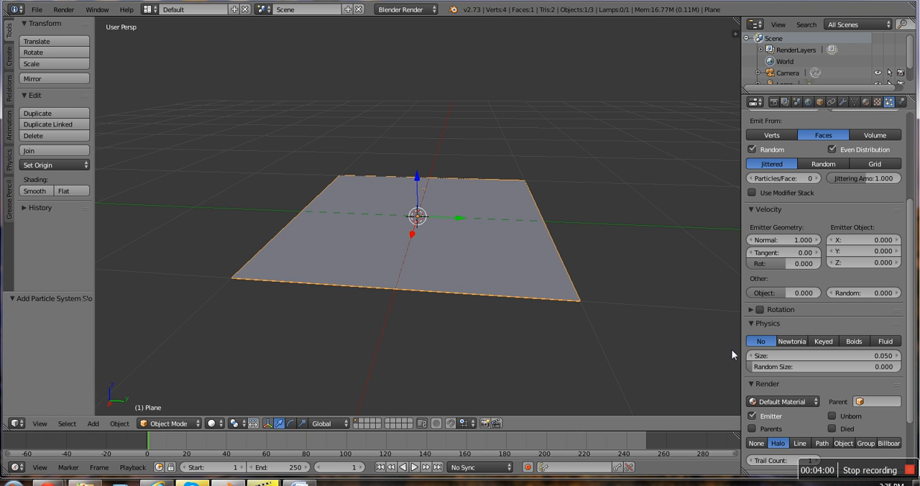
click(791, 341)
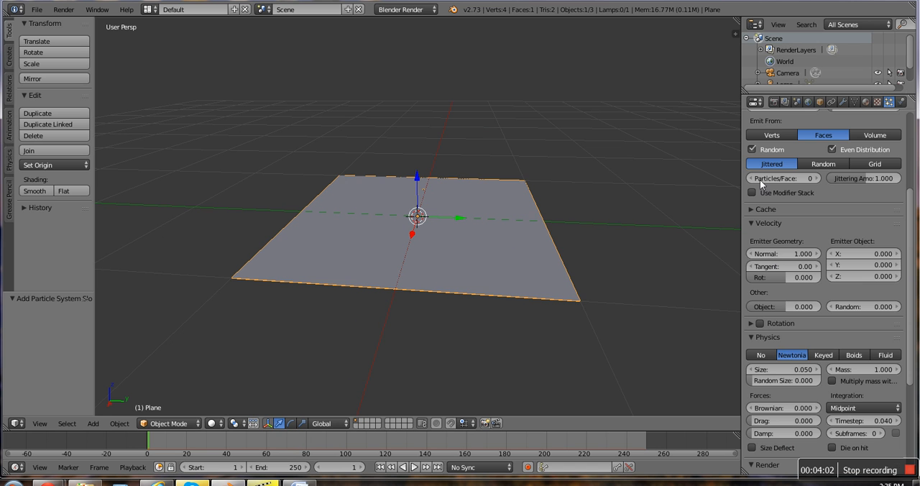
Step: Disable the scene's gravity and return to the plane's particle settings
click(798, 102)
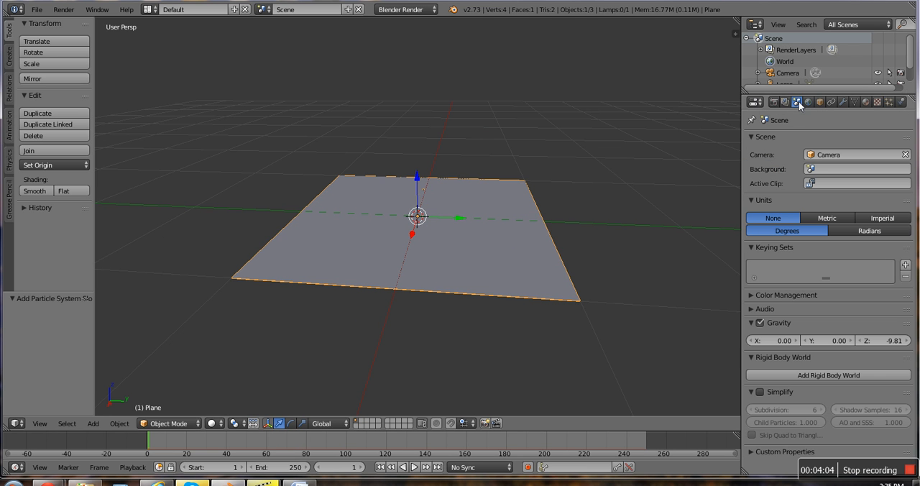
click(760, 323)
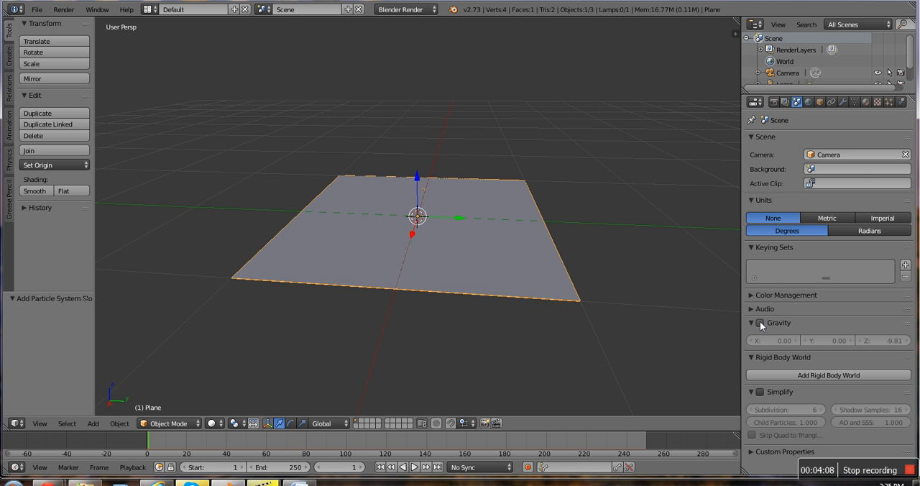
click(889, 102)
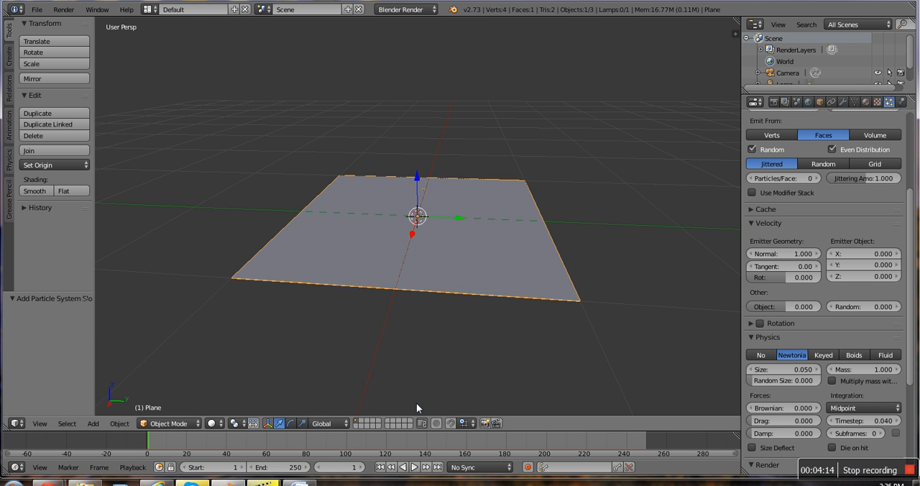
Step: Play the particle emission without gravity, inspect it from low and raised angles, stop it and rewind to frame 1
middle_drag(417, 408, 422, 387)
scroll(422, 377, down, 1)
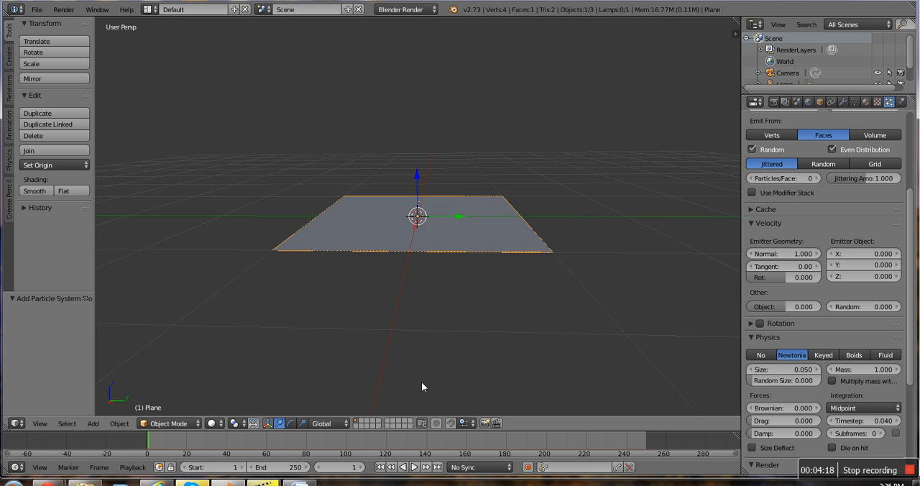
click(415, 467)
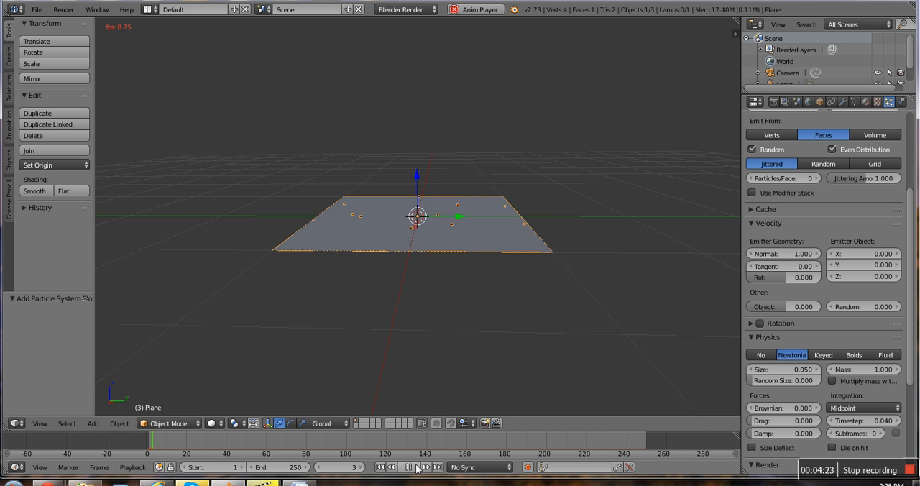
scroll(430, 350, down, 5)
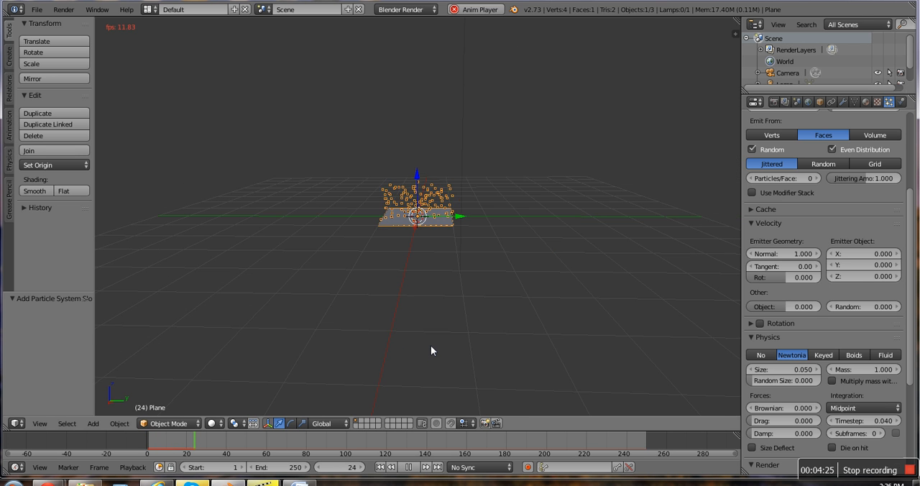
middle_drag(431, 350, 388, 417)
click(409, 468)
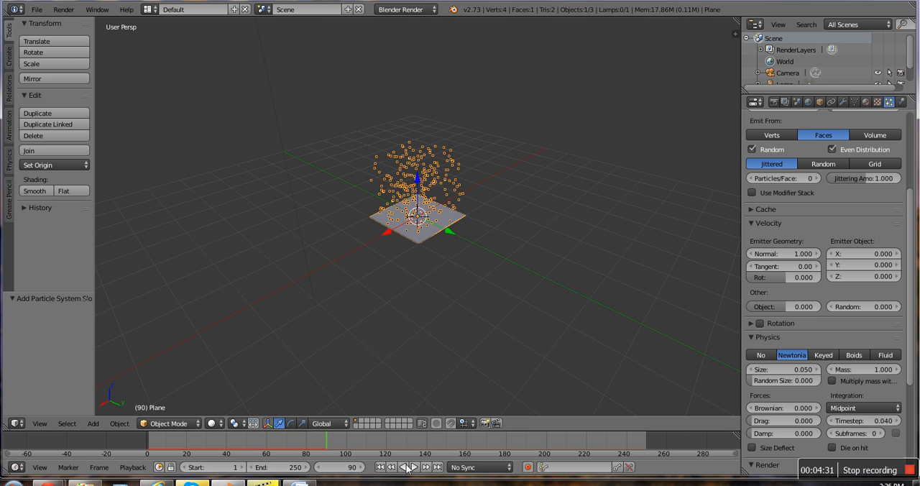
click(379, 468)
Step: Play the animation up to frame 20, render that frame as an image and close the render view
middle_drag(378, 390, 421, 298)
scroll(346, 321, up, 4)
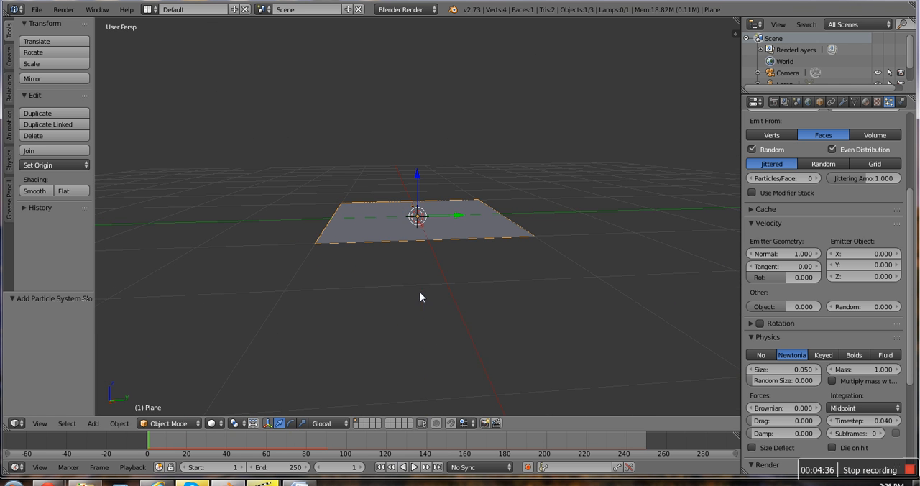
click(418, 469)
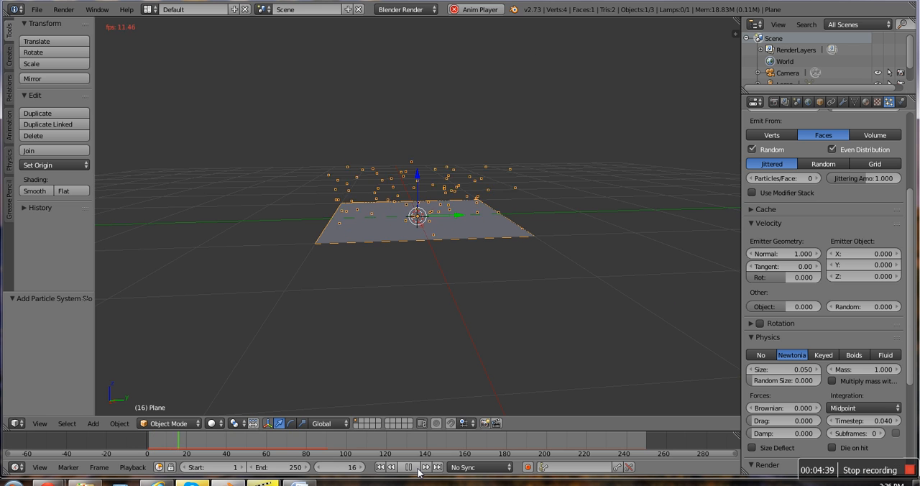
click(417, 469)
click(63, 11)
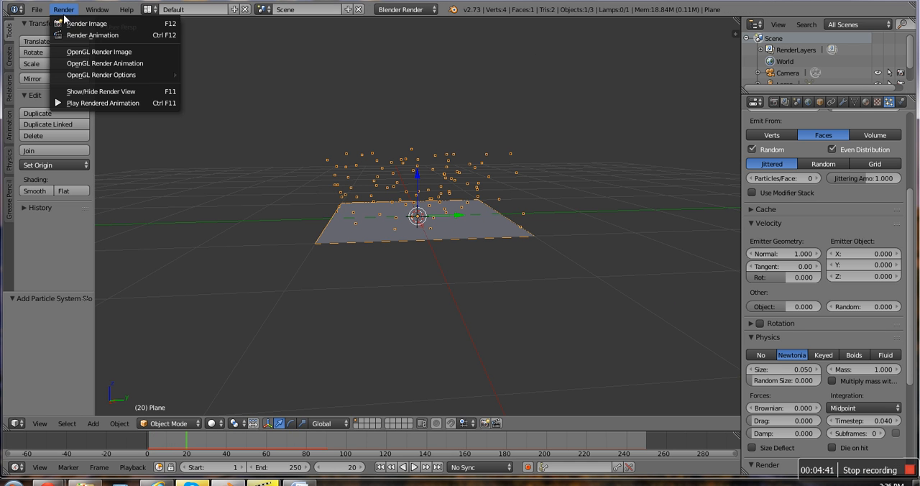
click(75, 24)
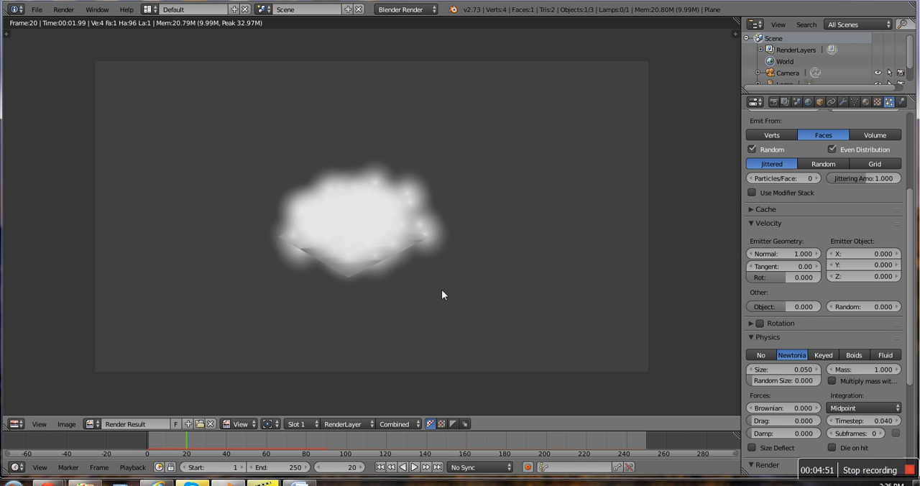
click(64, 9)
click(63, 10)
click(90, 93)
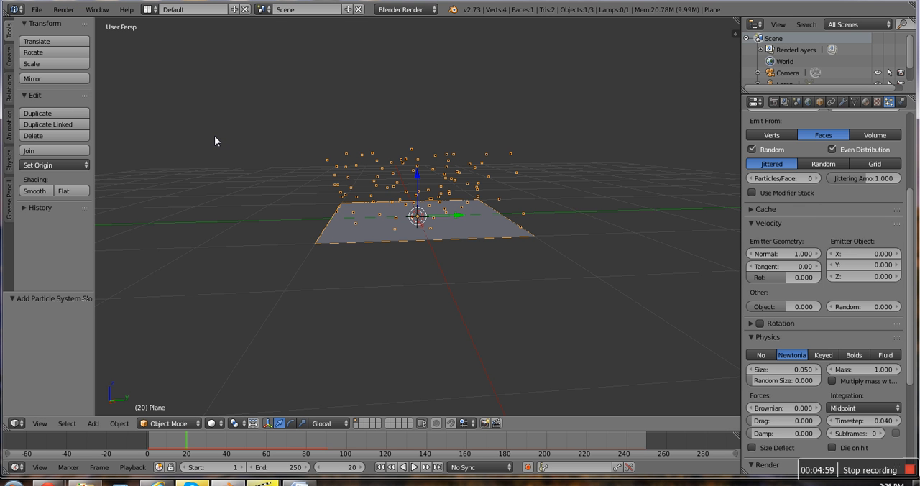
Step: Exclude the emitter plane from the particle render, render frame 20 again and return to the 3D view
scroll(827, 372, down, 5)
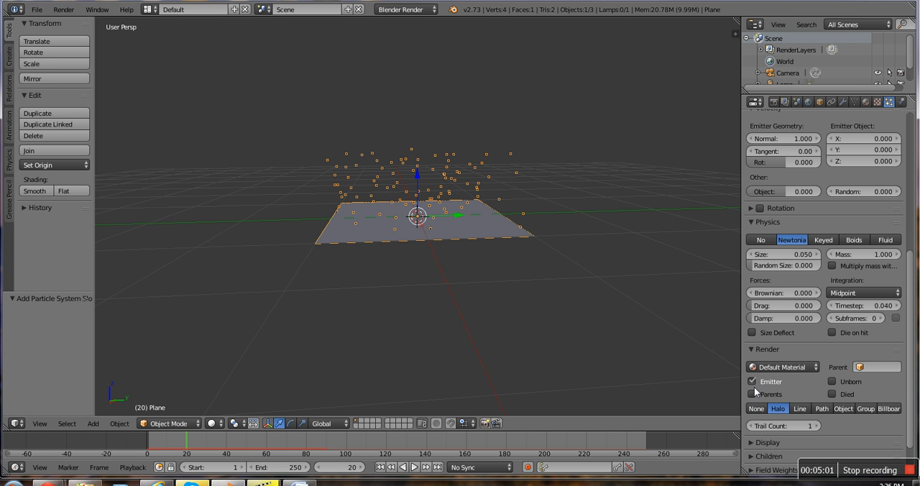
click(752, 383)
click(66, 10)
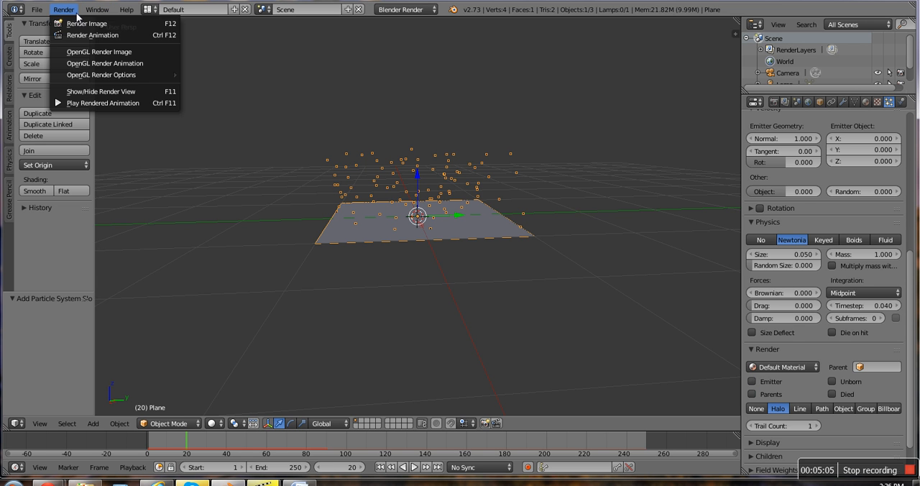
click(159, 26)
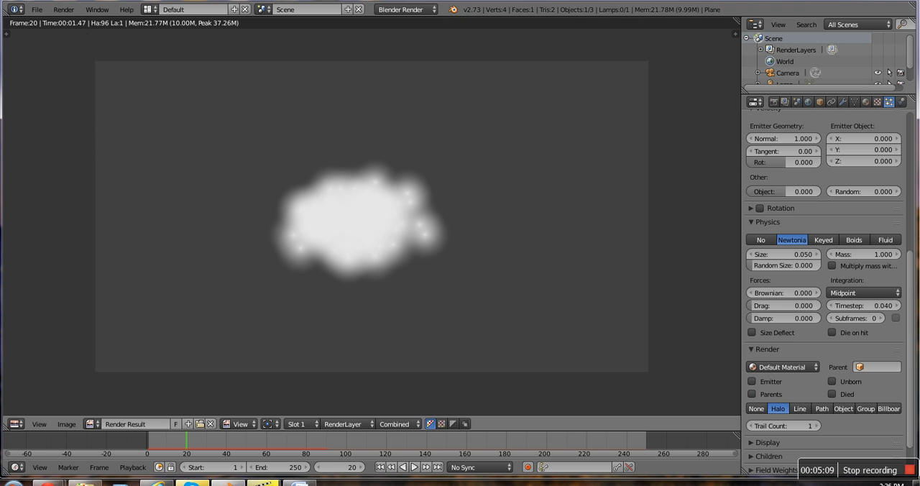
click(61, 9)
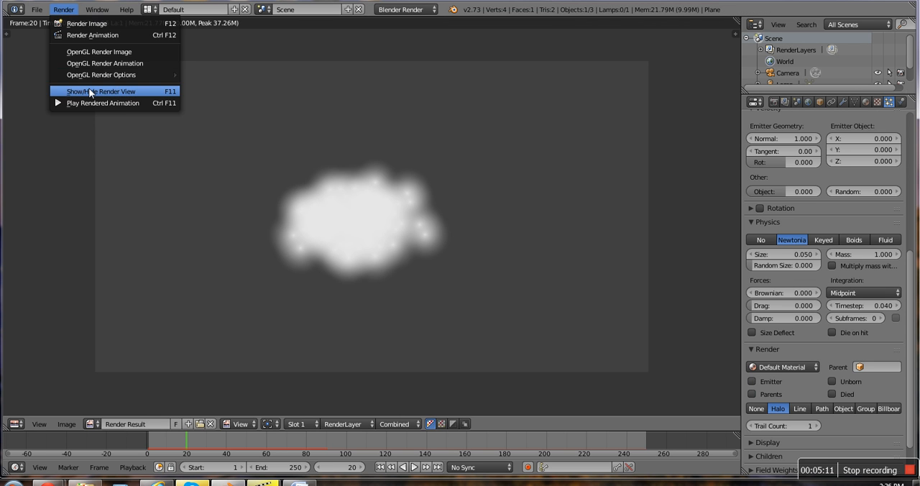
click(88, 88)
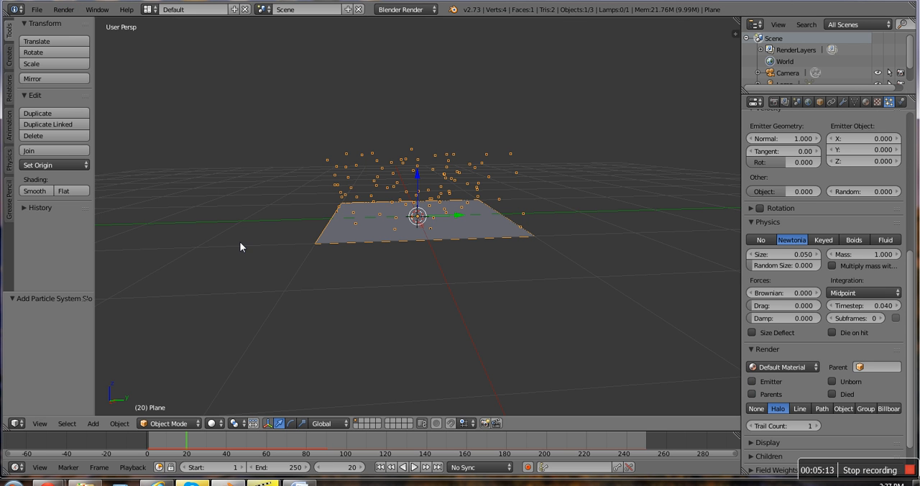
scroll(359, 282, down, 2)
scroll(335, 258, up, 3)
middle_drag(334, 256, 684, 289)
scroll(232, 283, up, 3)
scroll(308, 264, up, 3)
scroll(309, 263, down, 2)
scroll(303, 305, down, 2)
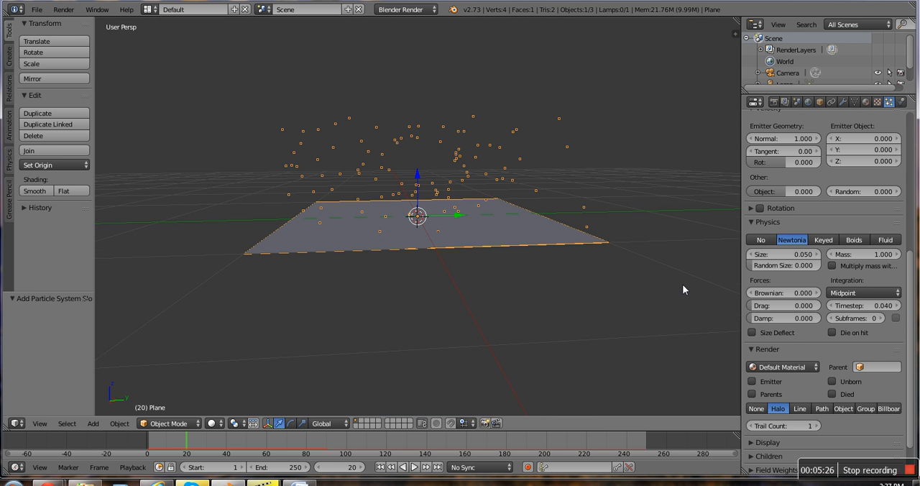
Step: Try Volume as the particles' emission source and switch it back to Faces
scroll(833, 307, up, 2)
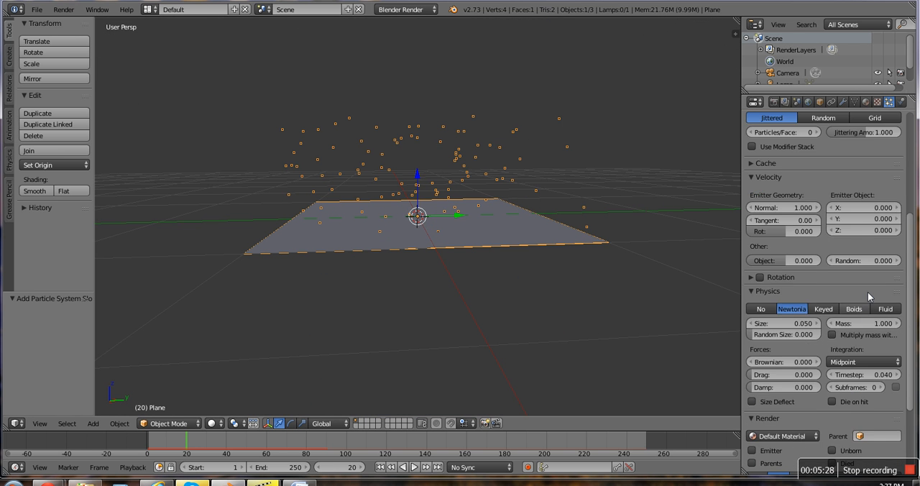
scroll(868, 291, up, 4)
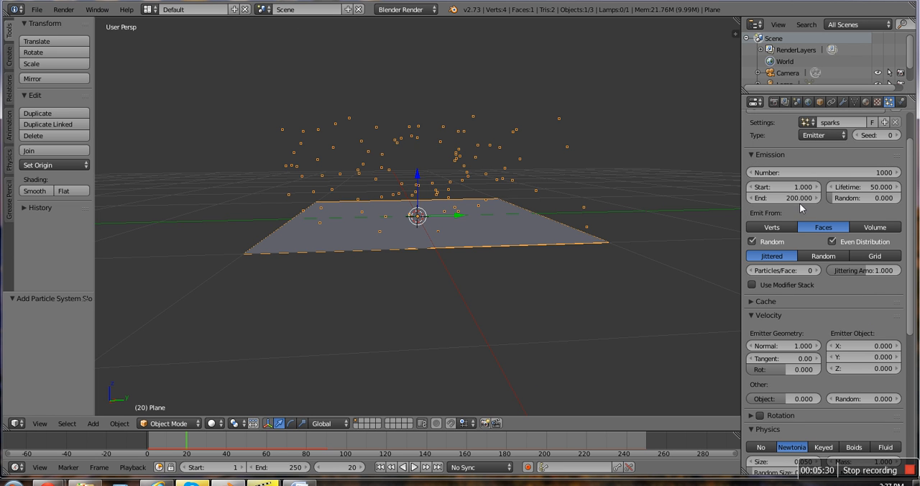
click(864, 230)
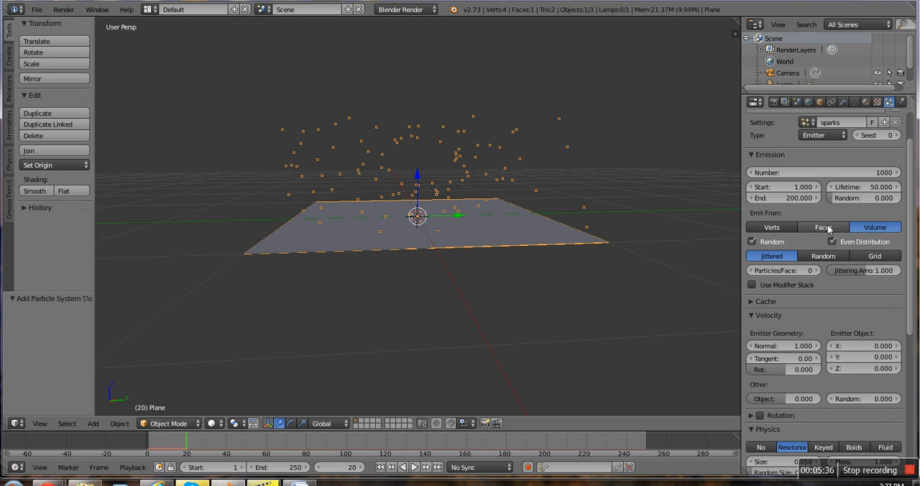
click(830, 228)
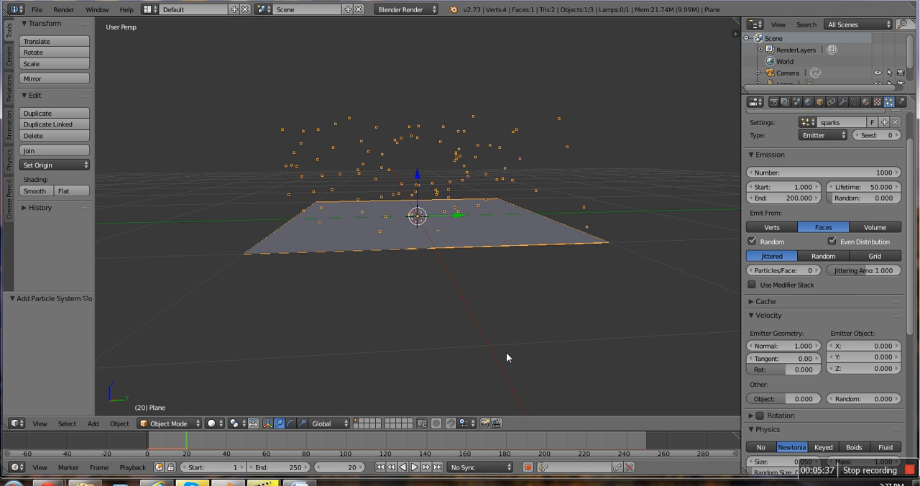
Step: Make the particles emit from Verts and play the animation from frame 1, inspecting the plane's corners from above
click(381, 468)
click(785, 228)
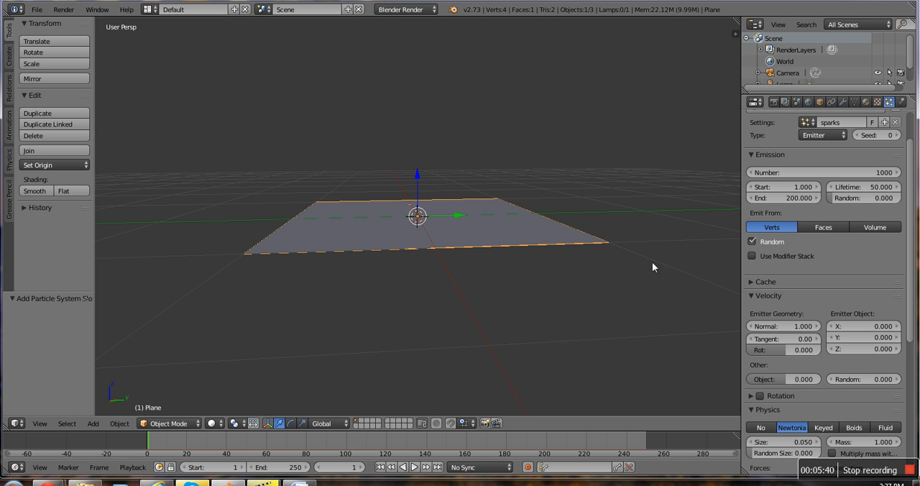
middle_drag(652, 261, 571, 282)
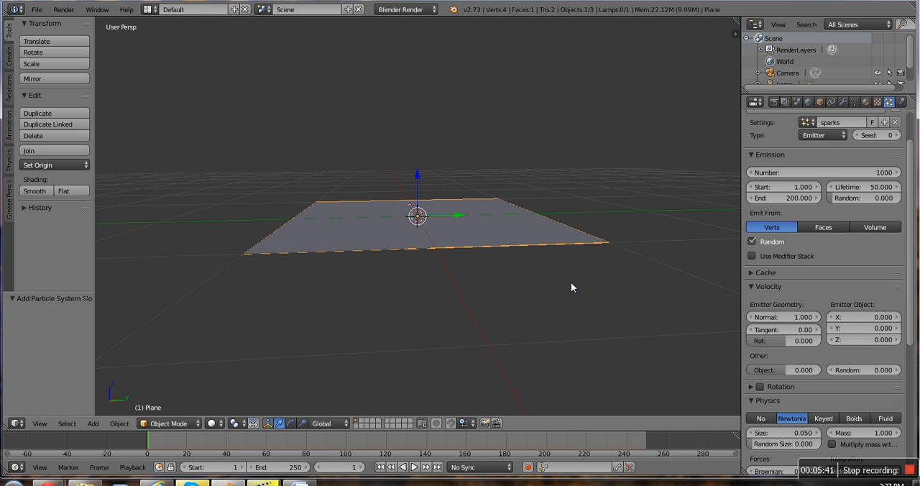
click(414, 468)
middle_drag(477, 360, 380, 410)
scroll(556, 352, down, 3)
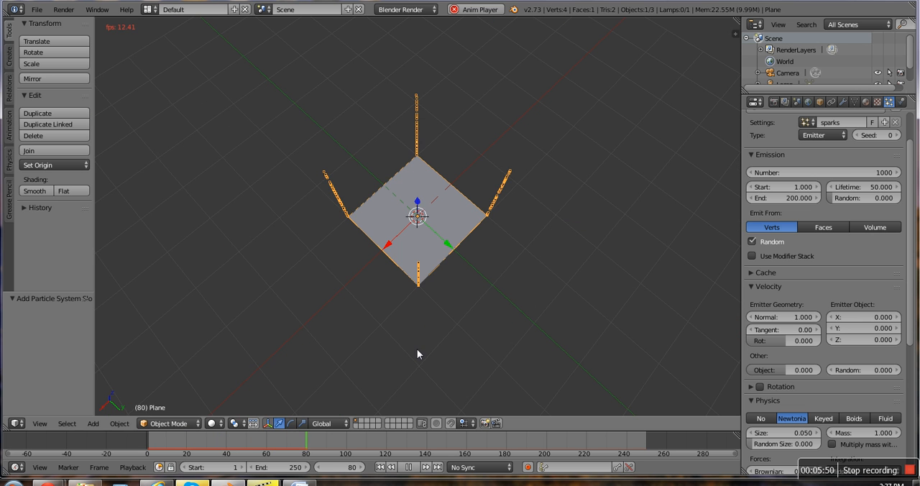
Step: Stop playback, return to frame 1 and subdivide the emitter plane once in Edit Mode, returning to Object Mode
click(409, 468)
click(379, 468)
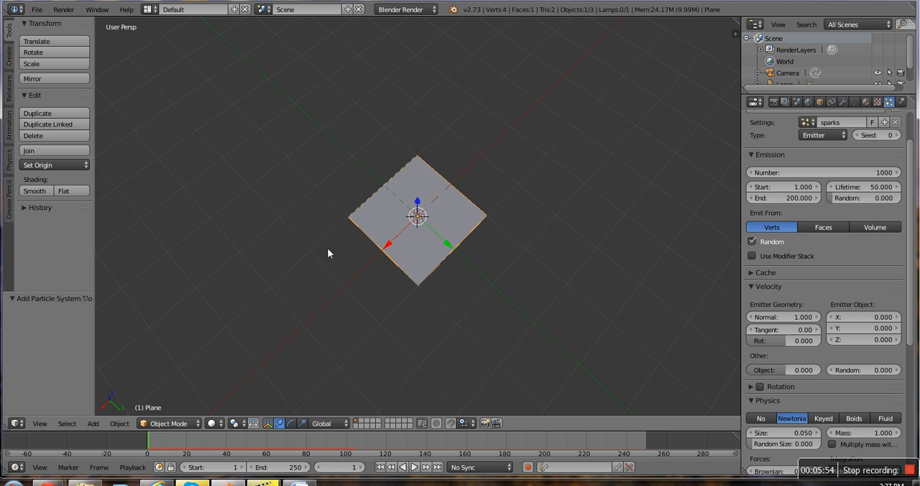
key(Tab)
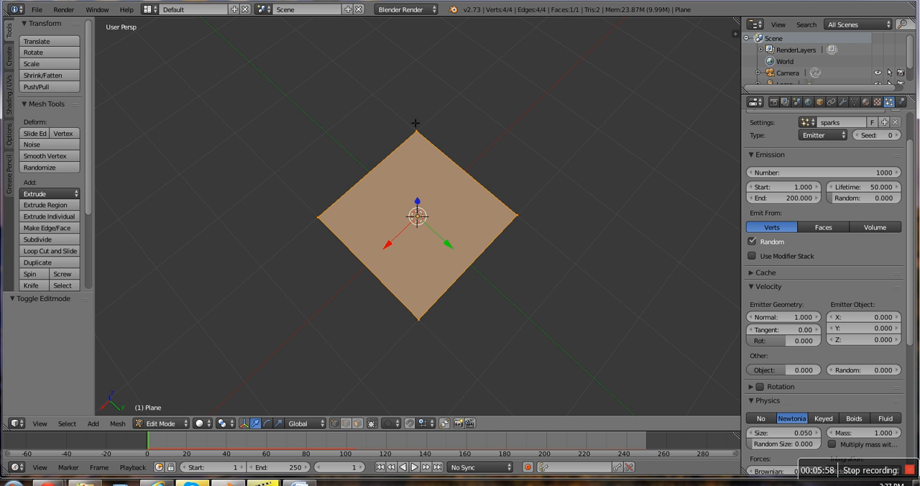
click(50, 239)
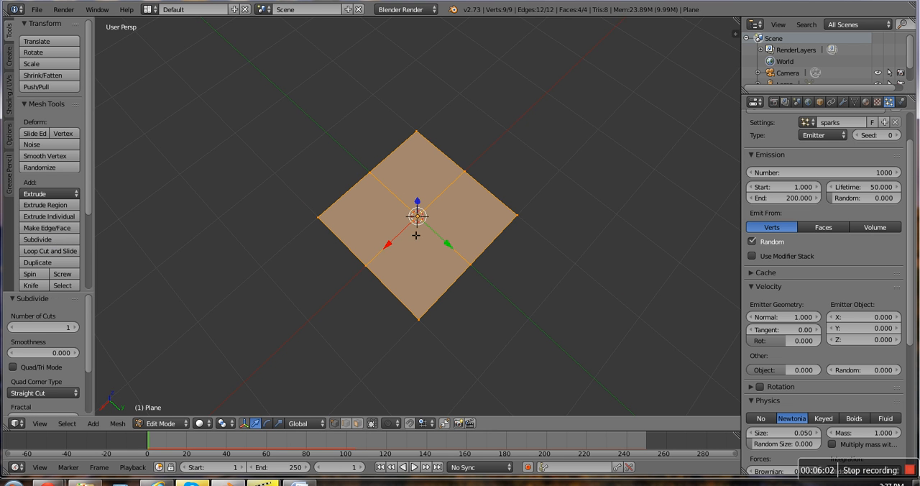
middle_drag(290, 301, 469, 246)
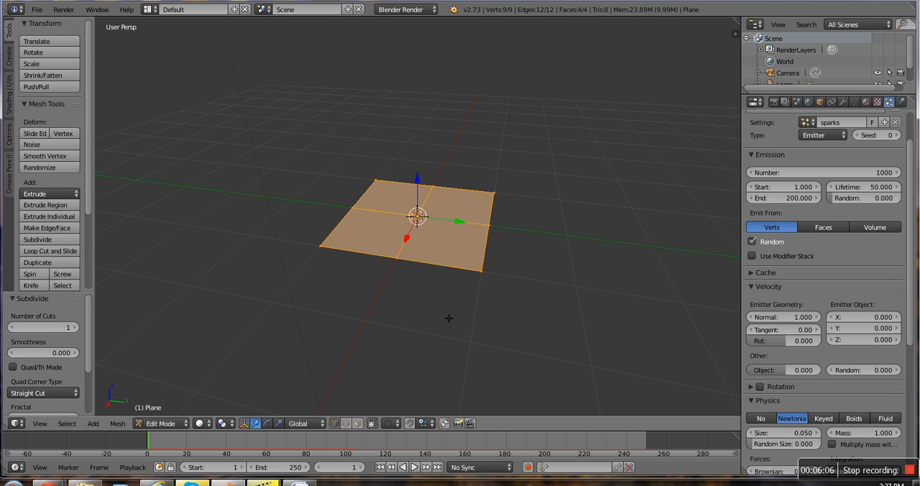
key(Tab)
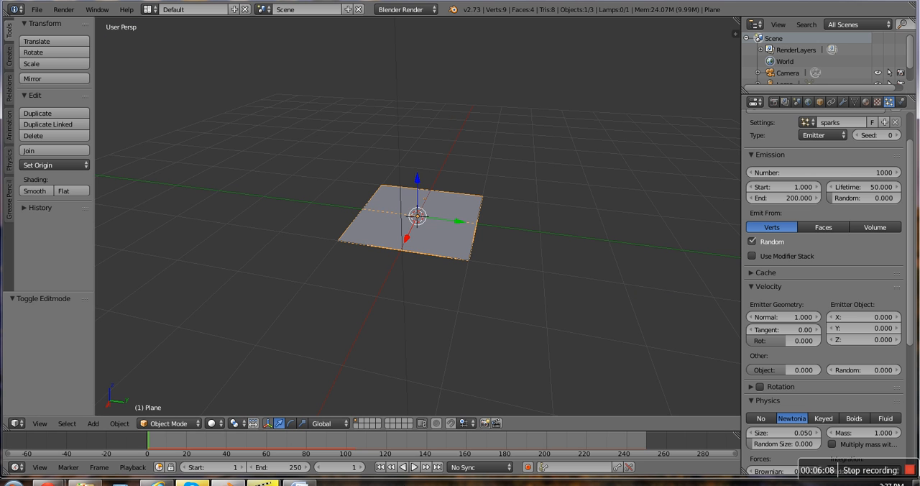
Step: Play the animation to inspect emission from the subdivided plane's vertices, and return to frame 1
click(414, 468)
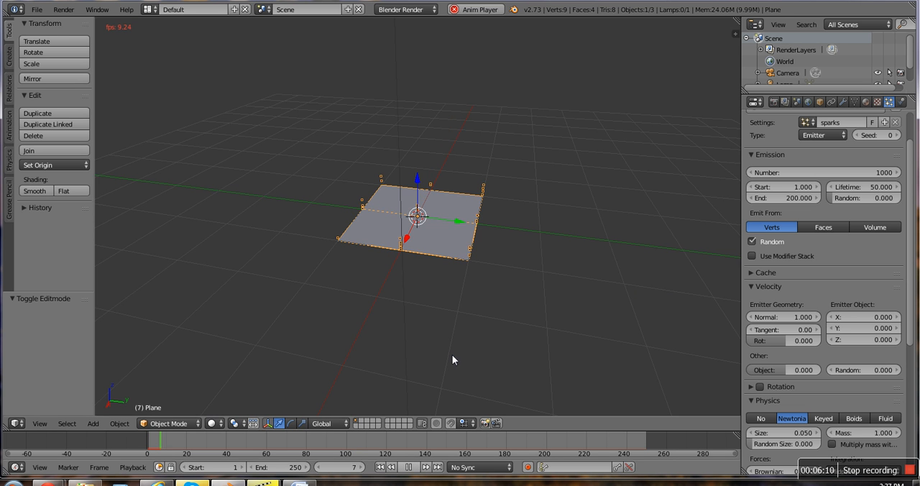
middle_drag(467, 284, 209, 326)
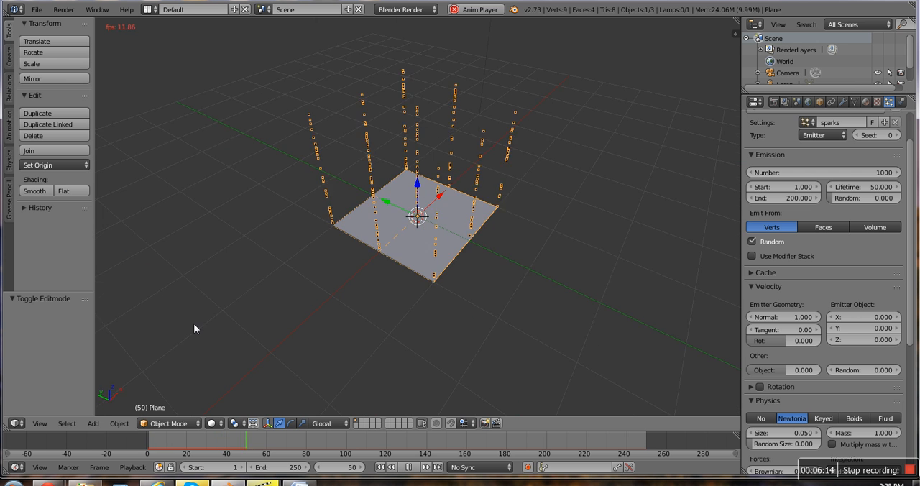
click(409, 471)
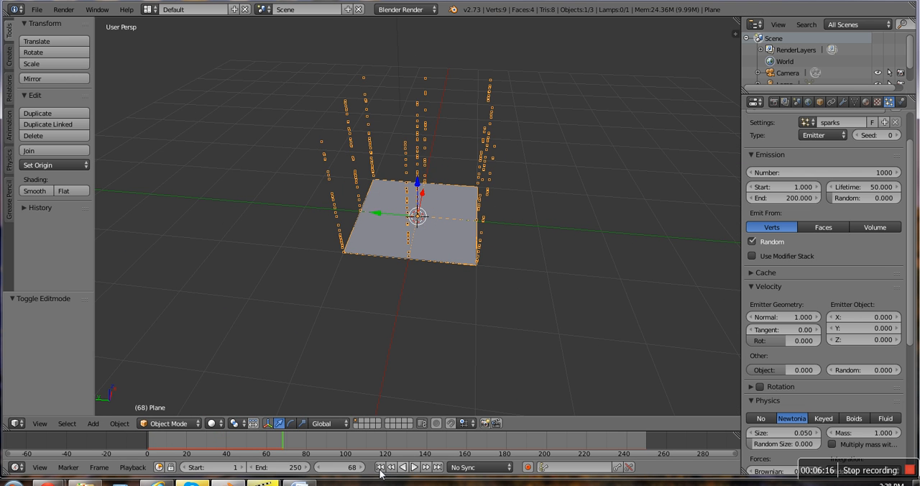
click(378, 468)
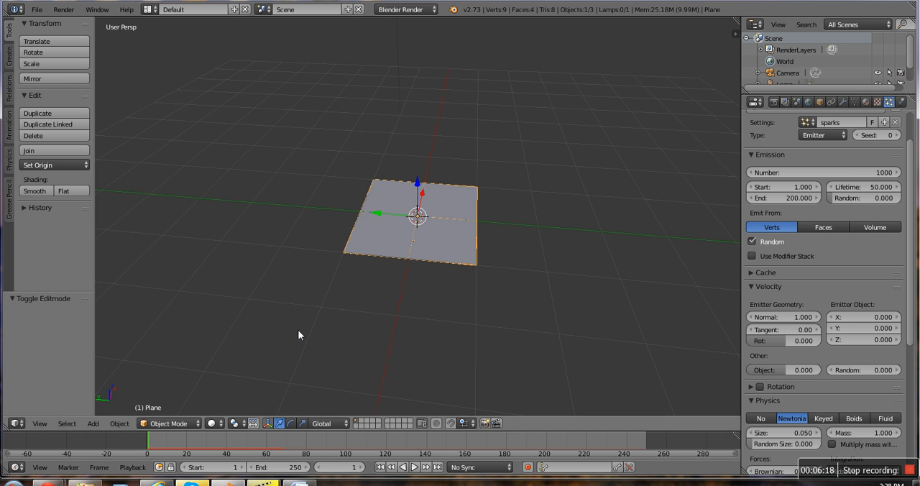
Step: Subdivide the whole plane once more in Edit Mode and return to Object Mode
key(Tab)
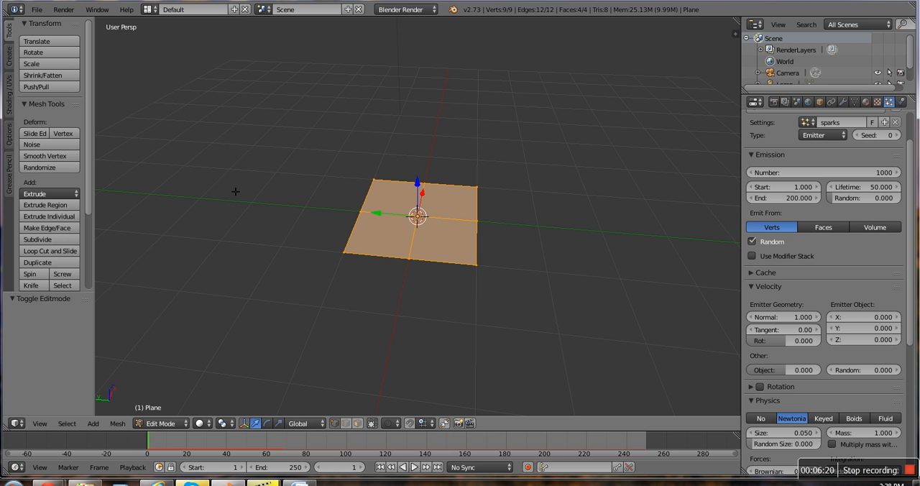
click(37, 239)
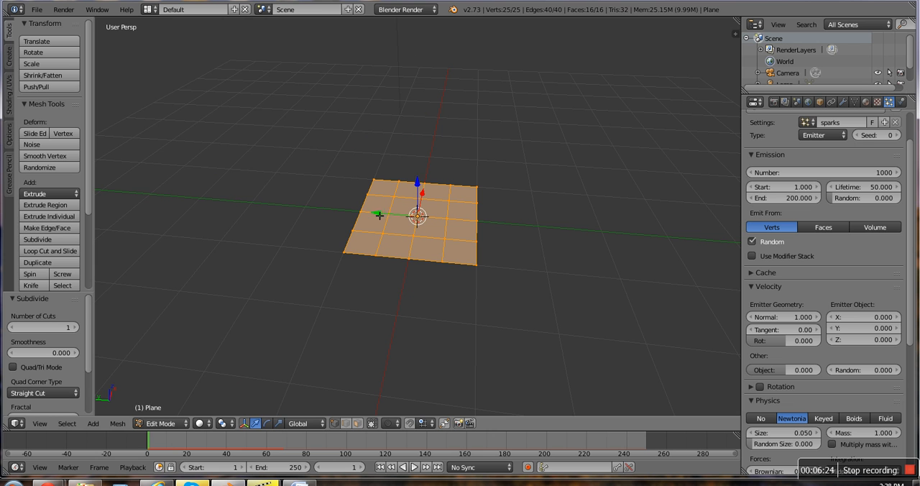
click(201, 424)
click(163, 424)
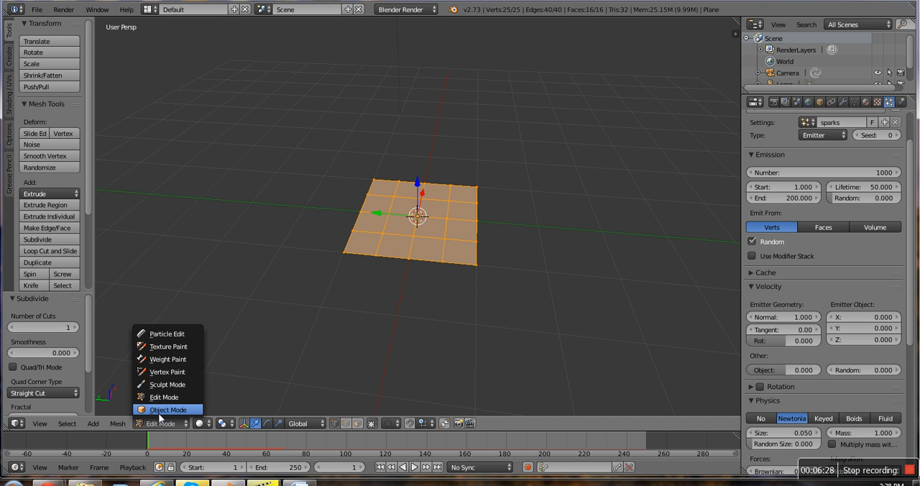
key(Tab)
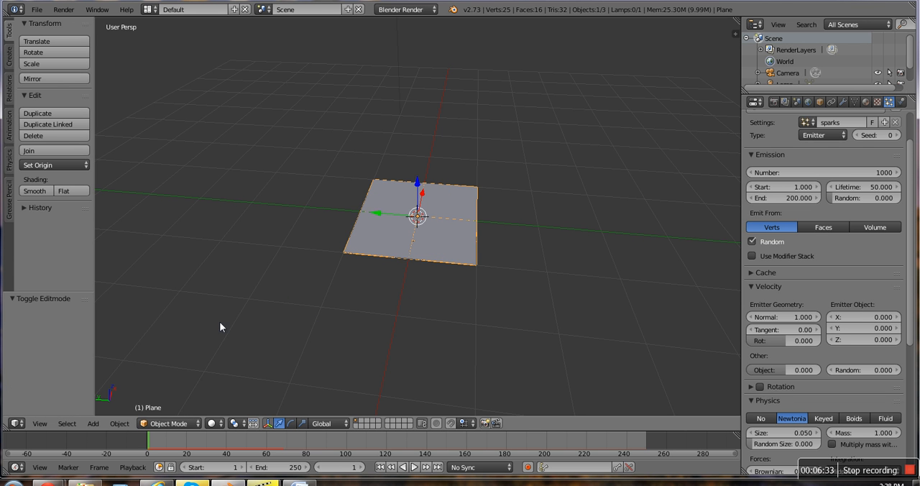
Step: Play the animation to inspect emission from the denser vertex grid from several angles, and return to frame 1
click(414, 467)
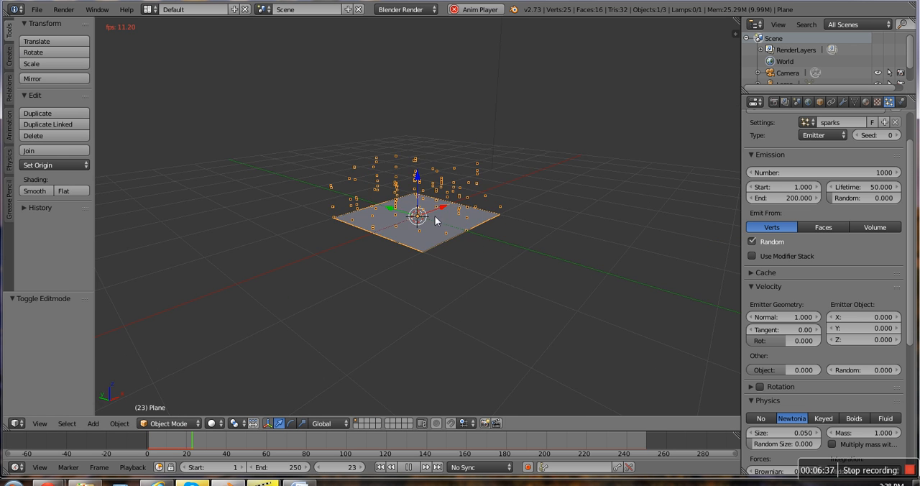
middle_drag(435, 216, 519, 195)
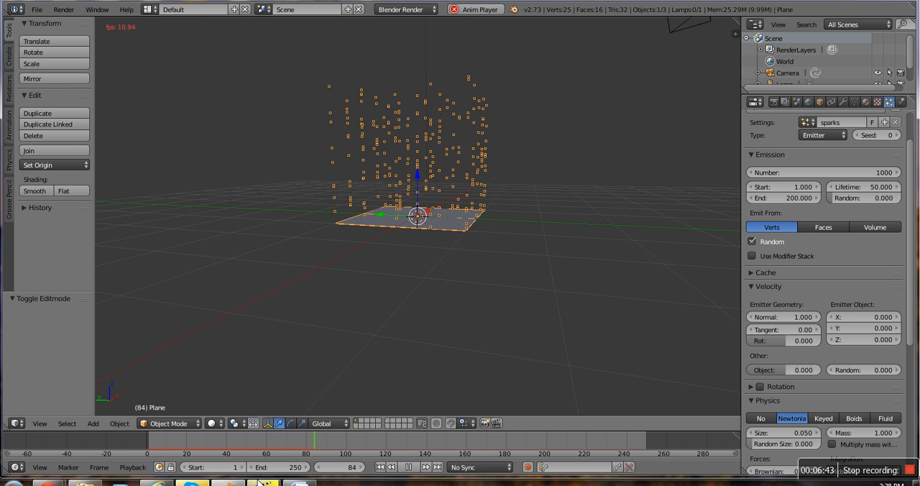
click(409, 469)
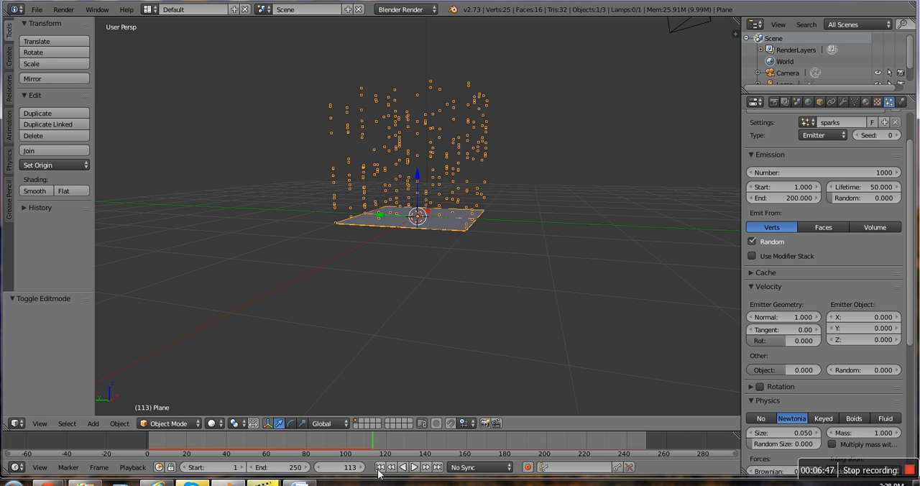
click(380, 467)
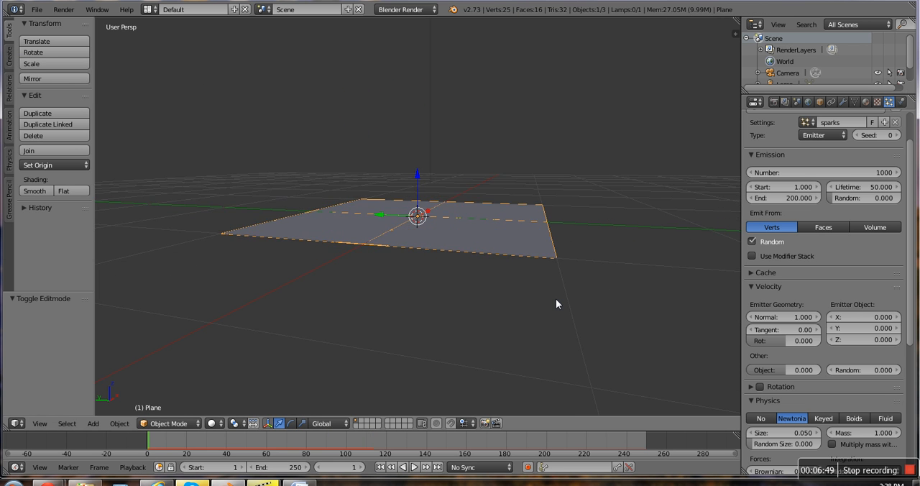
Step: Set the particles' lifetime to 50 and its random variation to 0.5
scroll(556, 299, up, 2)
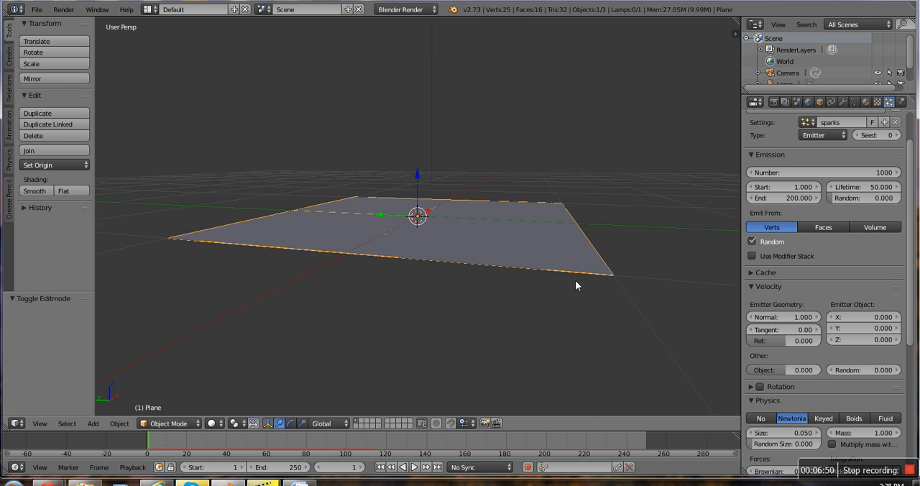
click(868, 187)
key(BackSpace)
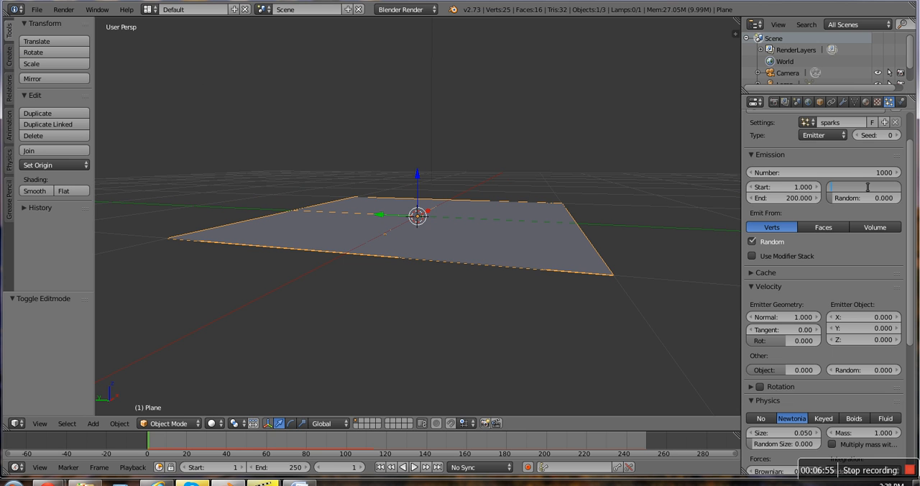
text(50)
key(Return)
click(886, 197)
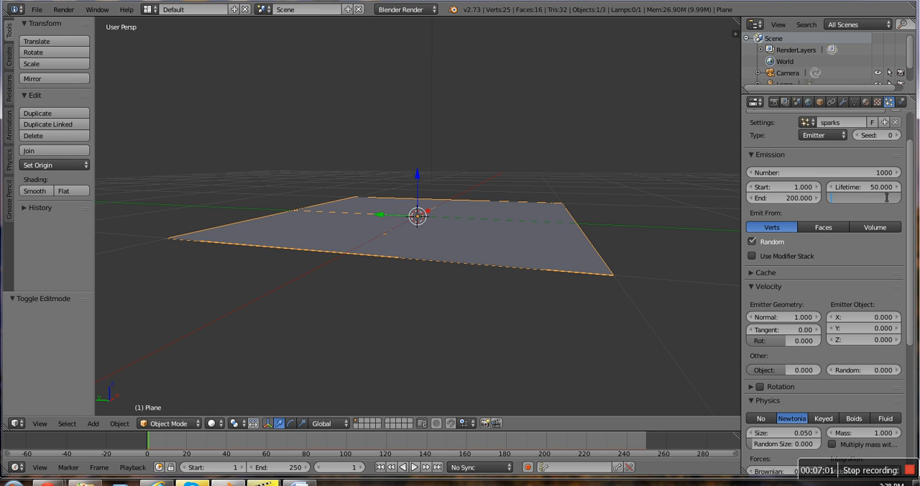
key(Return)
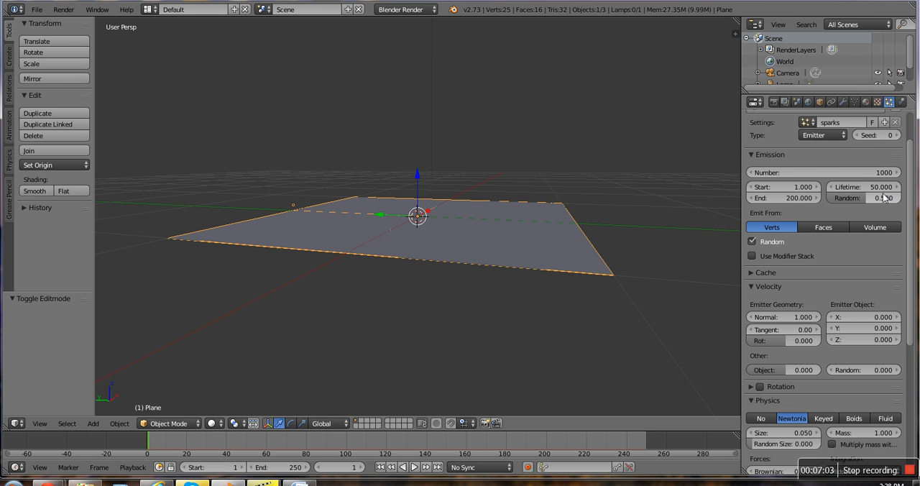
Step: Play the animation and examine the particles with randomized lifetimes from another angle
click(416, 467)
scroll(375, 280, down, 5)
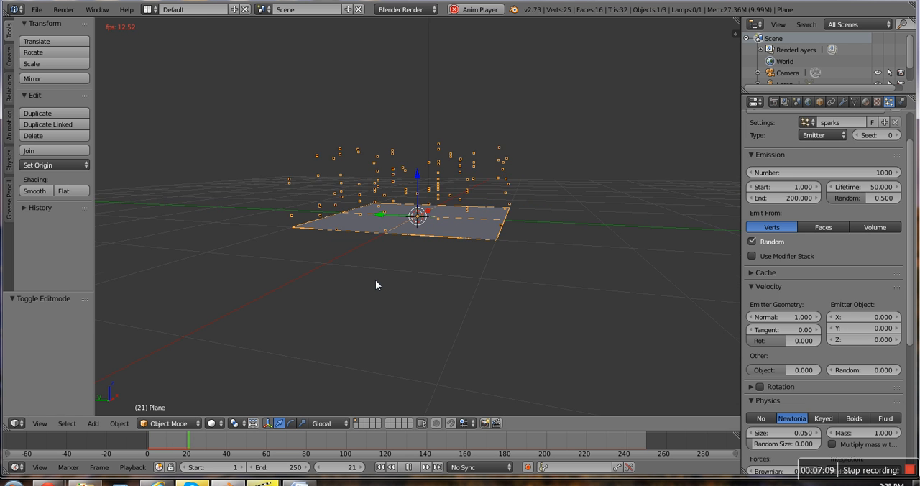
middle_drag(374, 291, 245, 267)
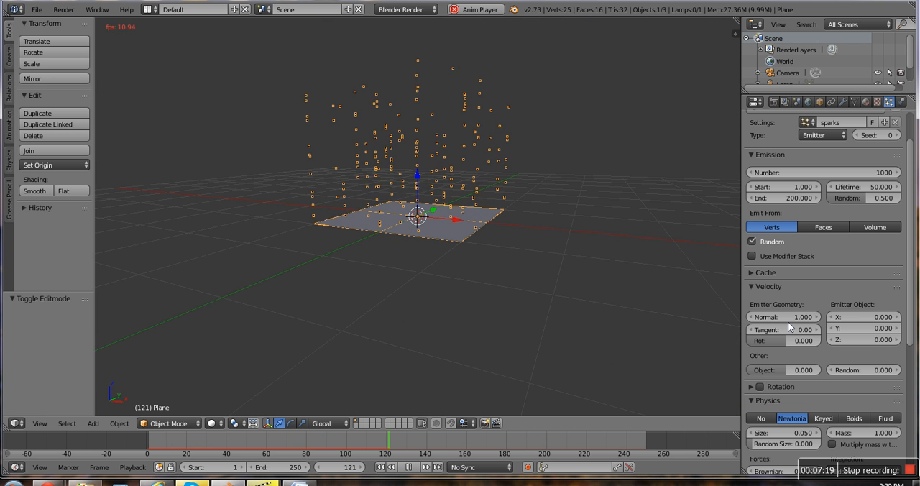
Step: Make the particles emit from Faces, watch the playback around the plane, and return to frame 1
click(811, 227)
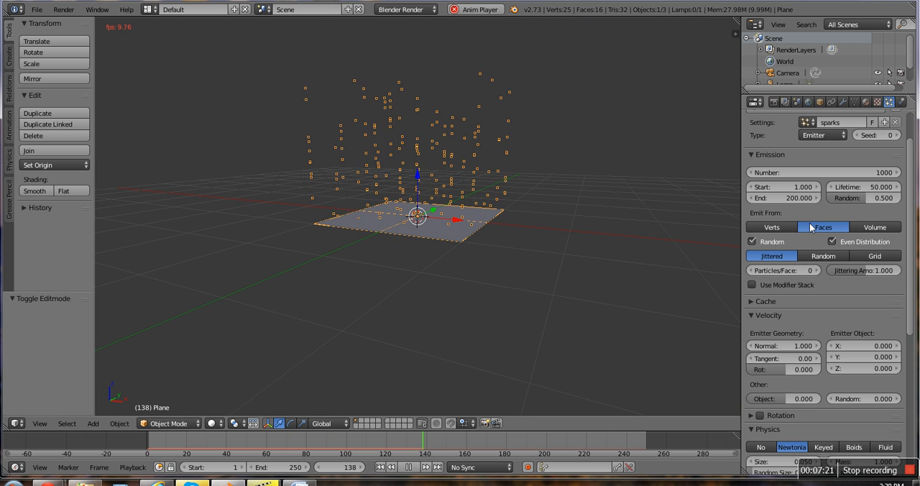
scroll(634, 227, up, 2)
mouse_move(515, 309)
middle_down()
mouse_move(514, 383)
mouse_move(447, 347)
mouse_move(451, 312)
mouse_move(483, 324)
mouse_move(529, 313)
middle_up()
scroll(528, 314, up, 1)
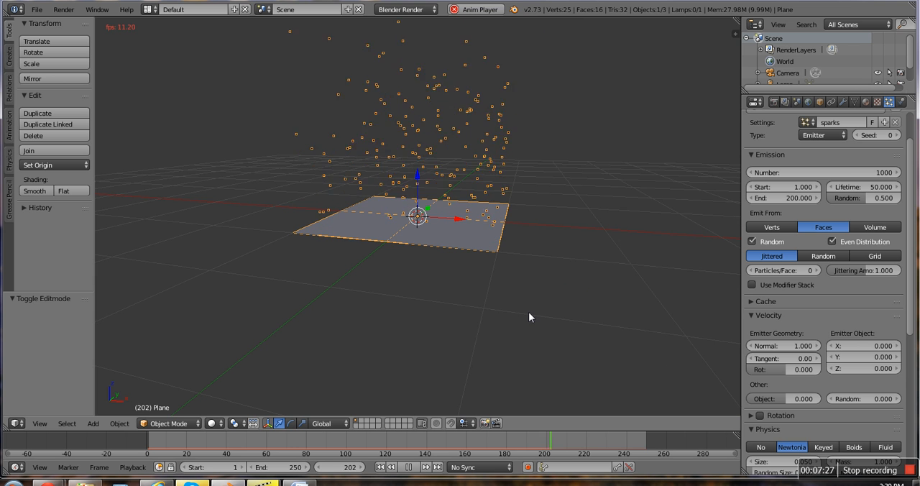
scroll(525, 305, down, 1)
scroll(524, 302, up, 2)
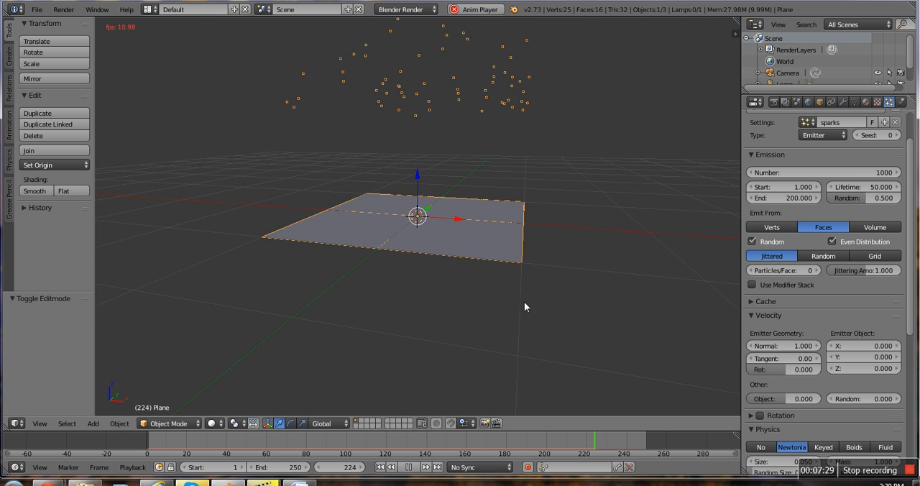
scroll(524, 302, down, 3)
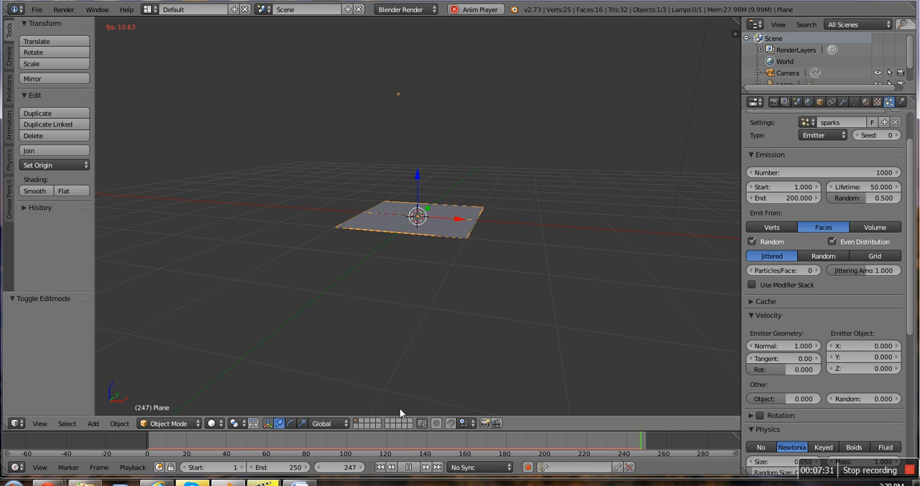
click(409, 468)
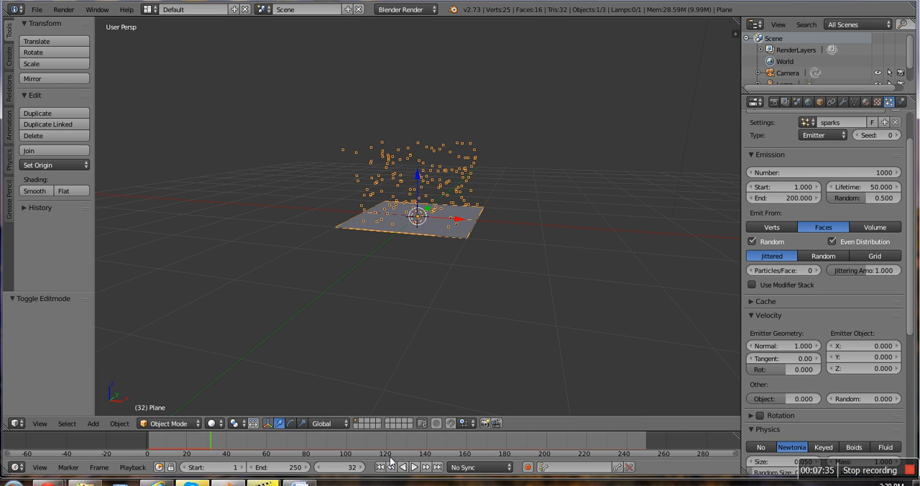
click(381, 467)
scroll(804, 325, down, 1)
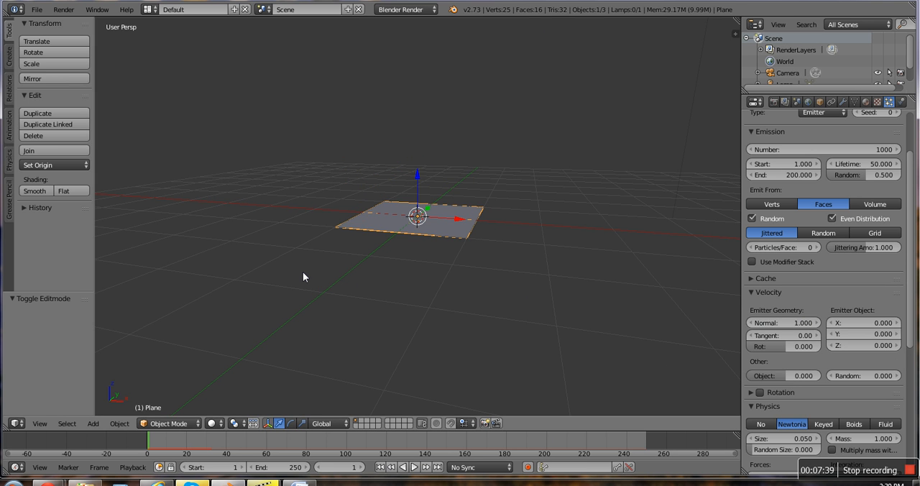
key(Tab)
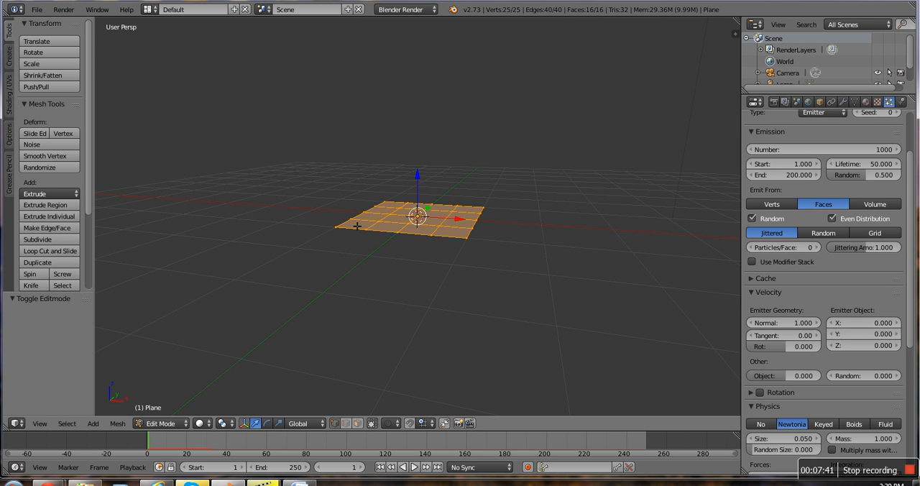
key(Tab)
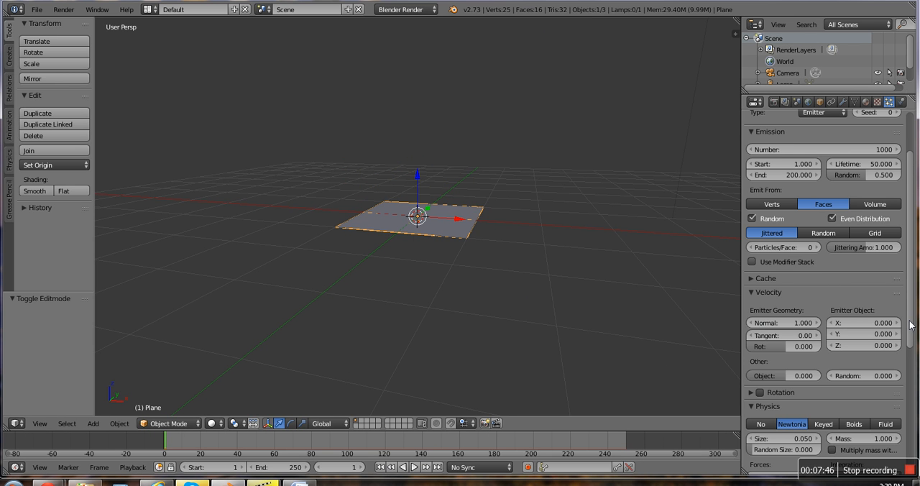
Step: Set the emitter geometry's tangent velocity to 0.5 and play the animation to inspect the particles' spread
scroll(911, 324, down, 1)
drag(912, 328, 911, 386)
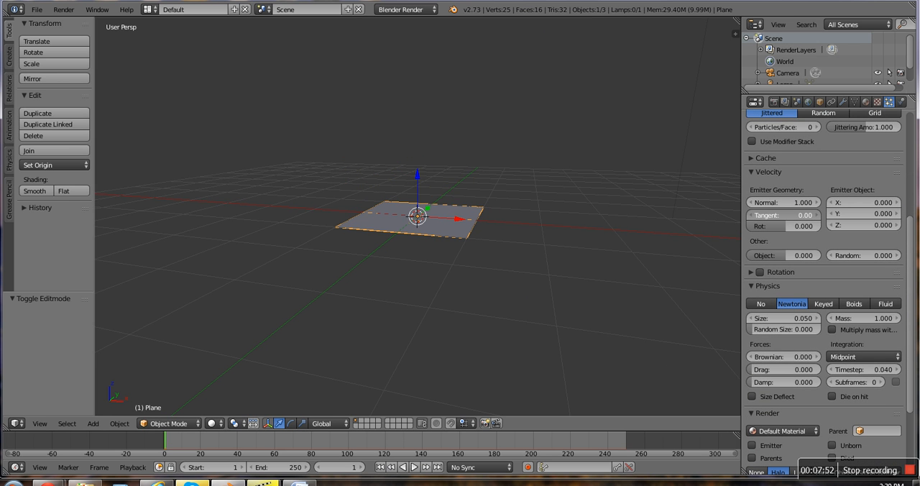
click(772, 221)
text(.5)
key(Return)
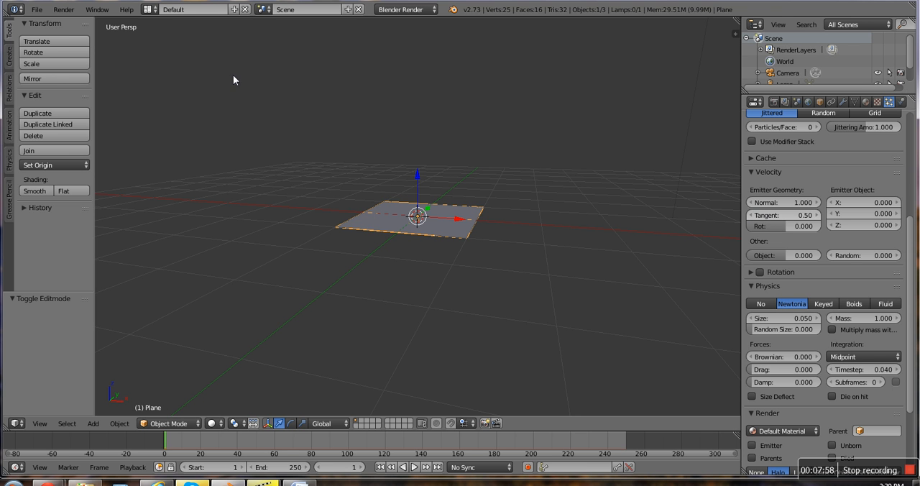
click(415, 468)
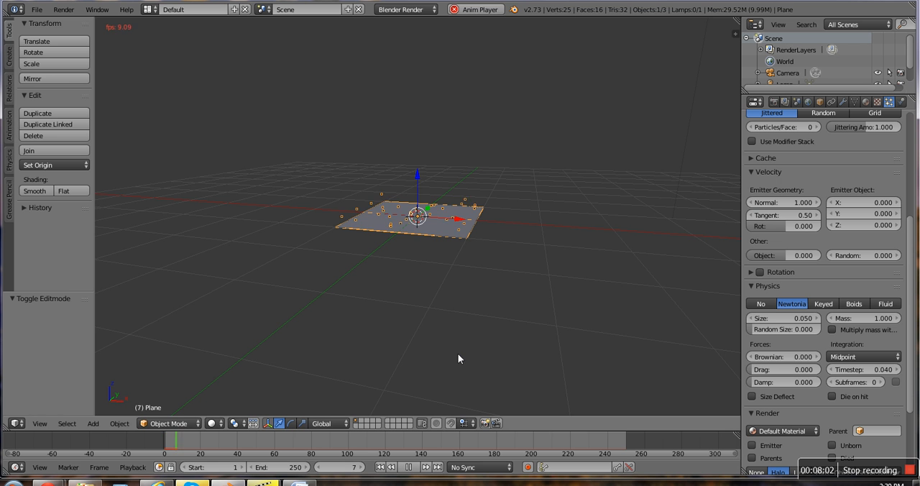
middle_drag(454, 356, 675, 374)
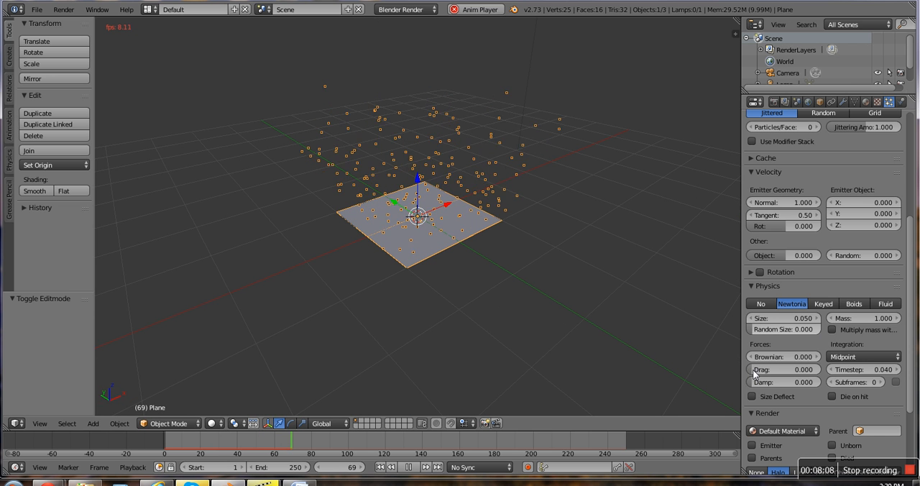
Step: Set the emitter geometry's tangent velocity to 1, stop the playback and return to frame 1
click(779, 217)
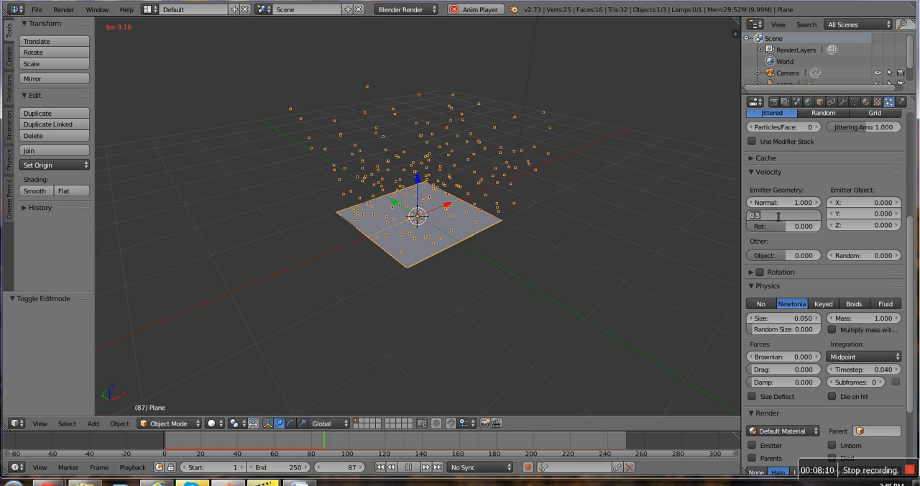
key(BackSpace)
text(1)
key(Return)
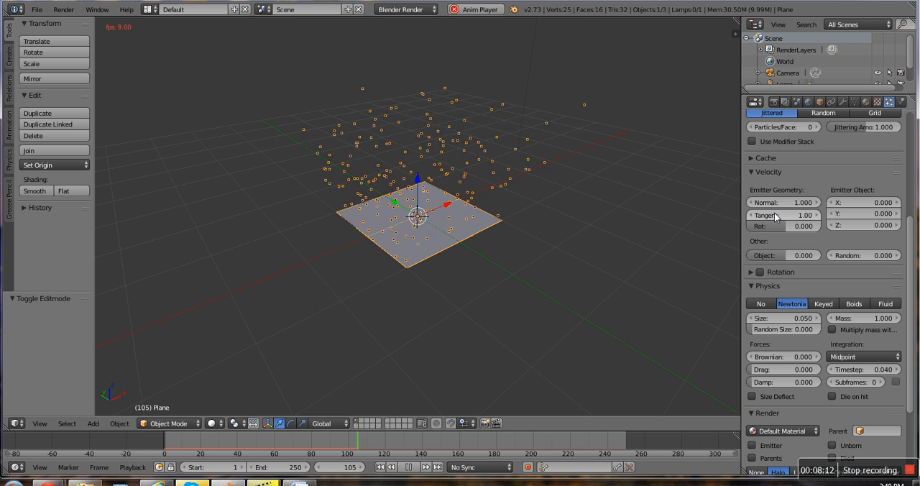
click(411, 469)
click(383, 468)
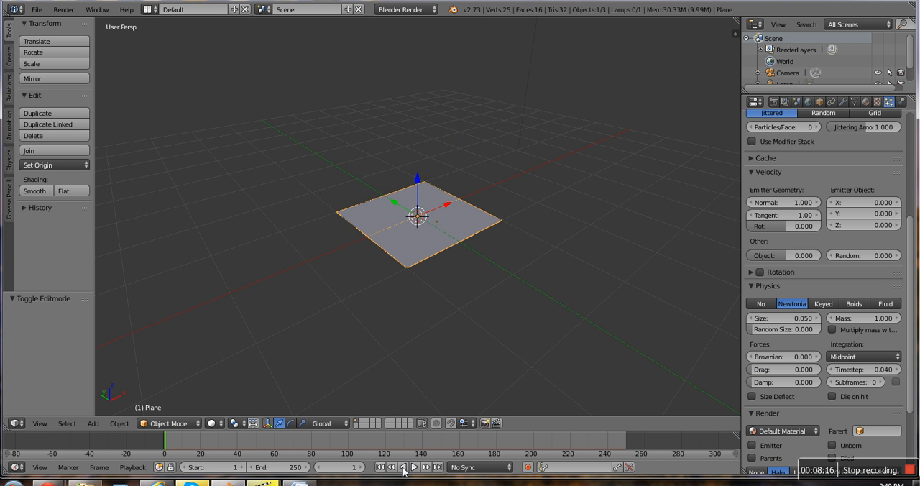
Step: Play the animation, examine the particles' wider spread from another angle, and return to frame 1
click(413, 468)
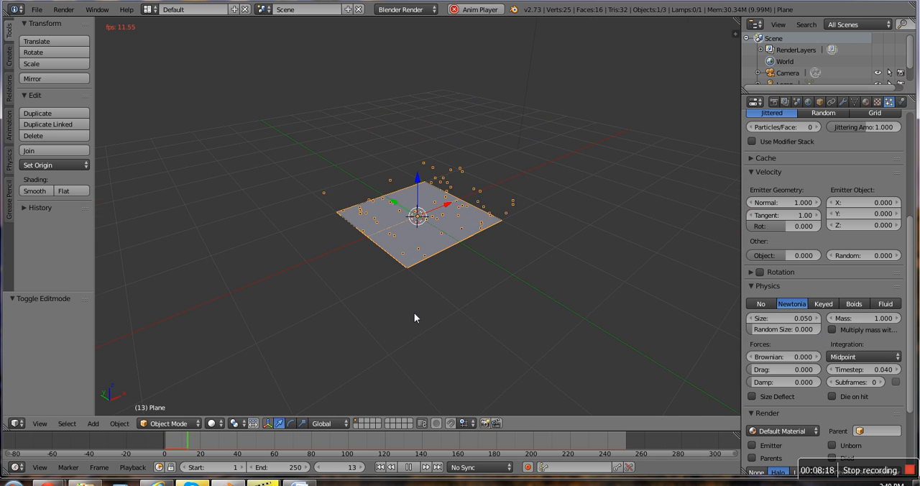
middle_drag(414, 312, 346, 310)
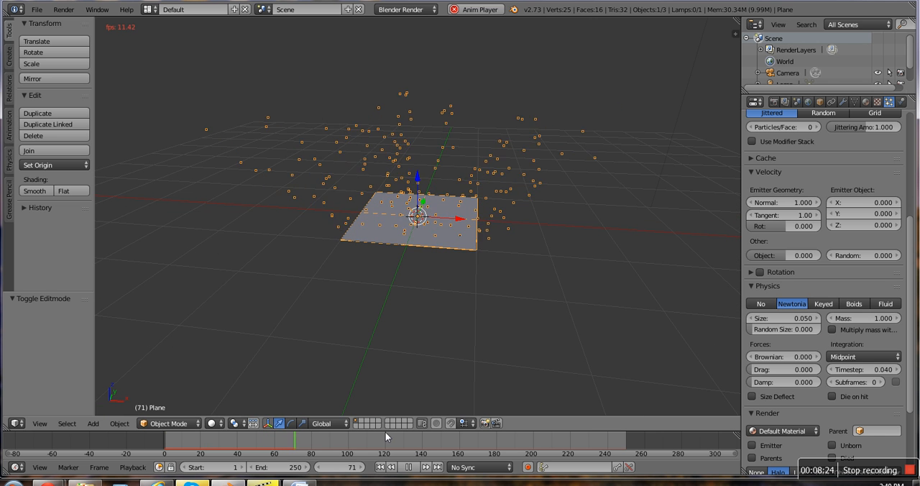
click(410, 467)
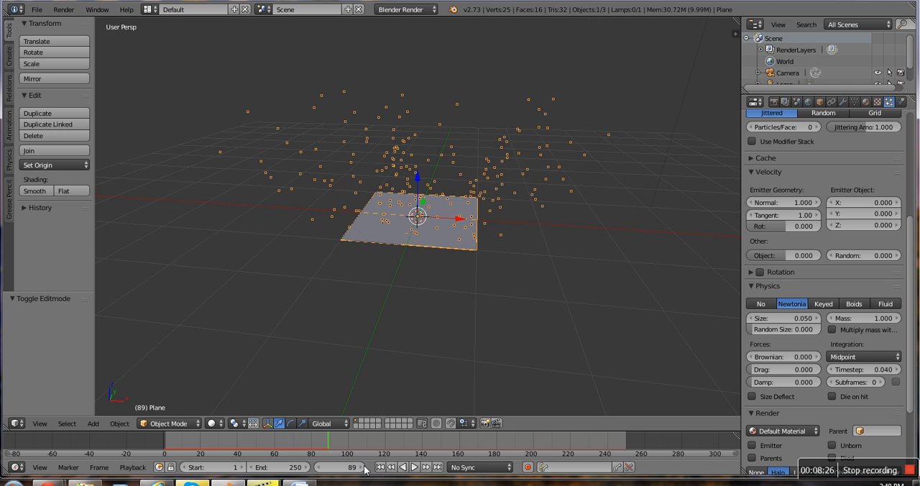
click(379, 467)
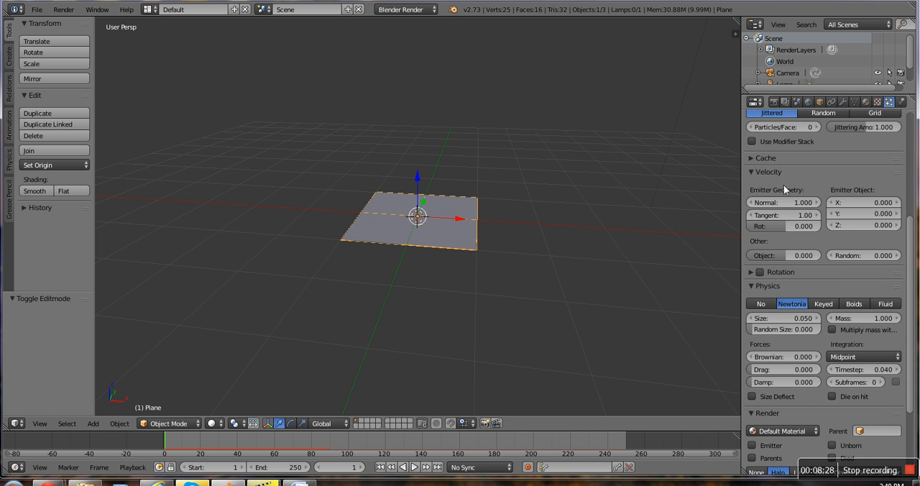
Step: Set the particles' lifetime to 5 and play the animation briefly to check how far they travel
scroll(785, 185, up, 5)
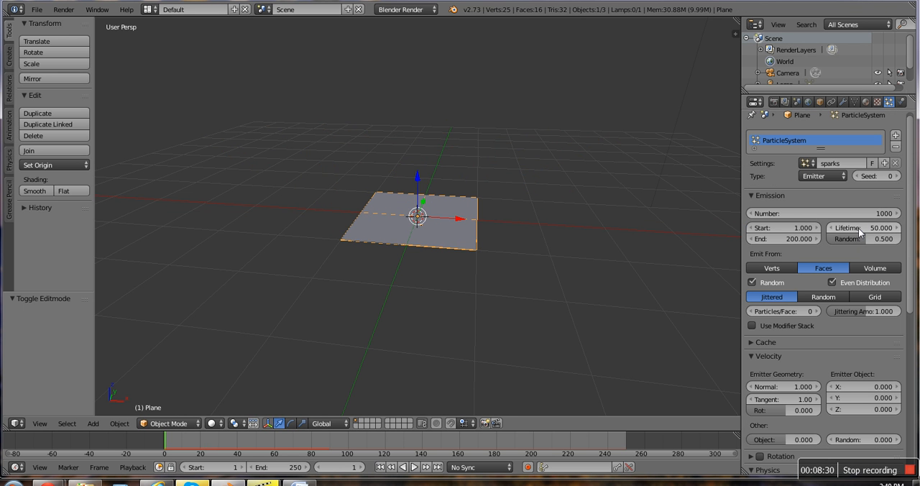
click(858, 229)
key(BackSpace)
text(5)
key(Return)
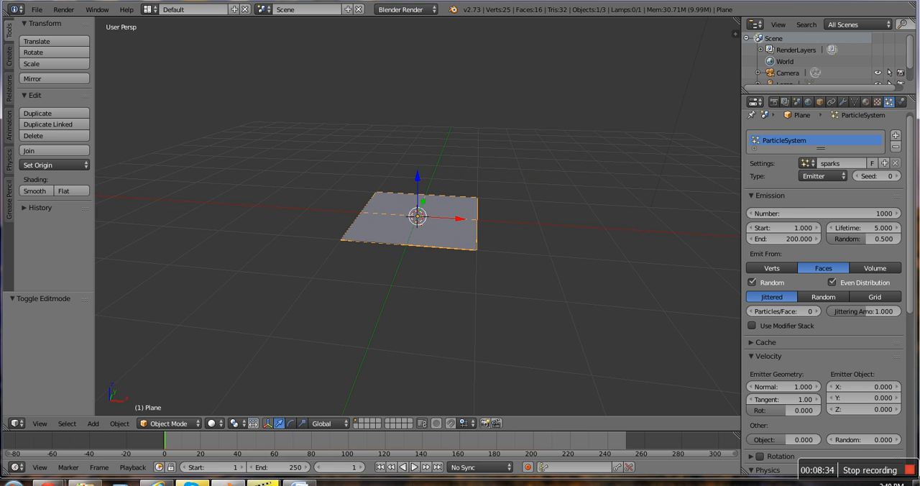
click(415, 467)
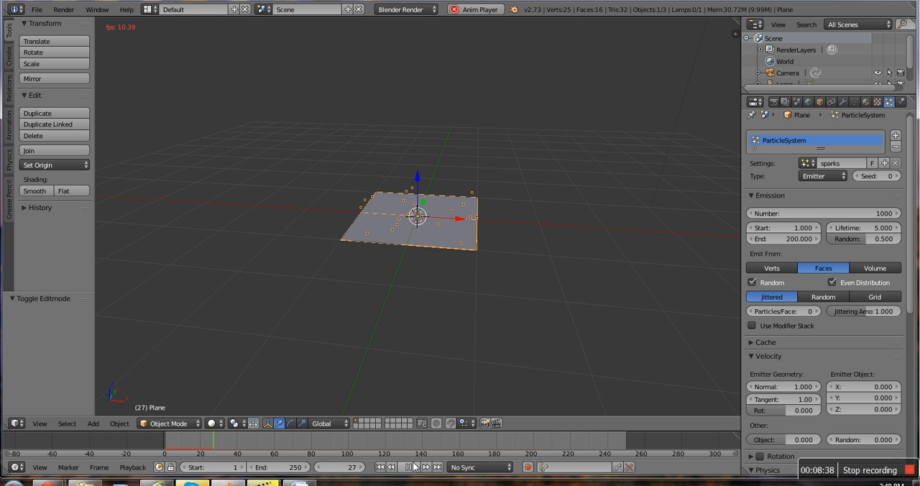
click(408, 468)
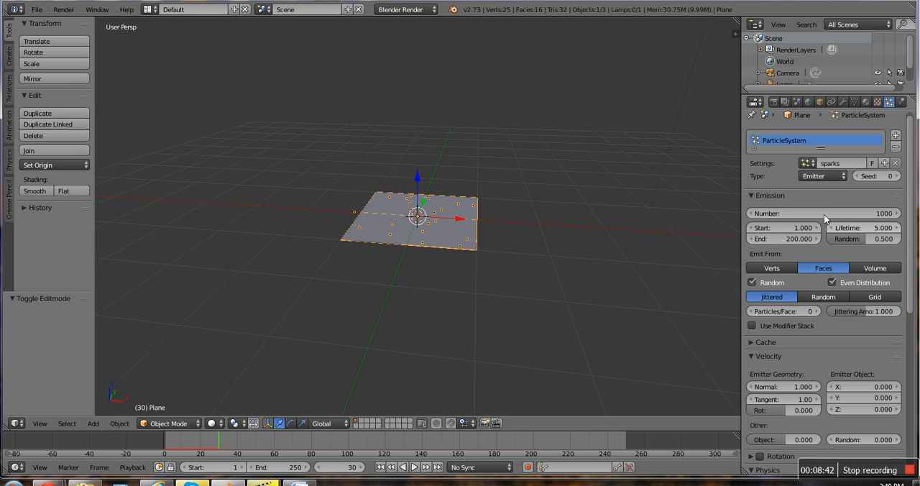
Step: Set the particles' lifetime to 10
click(857, 228)
text(1)
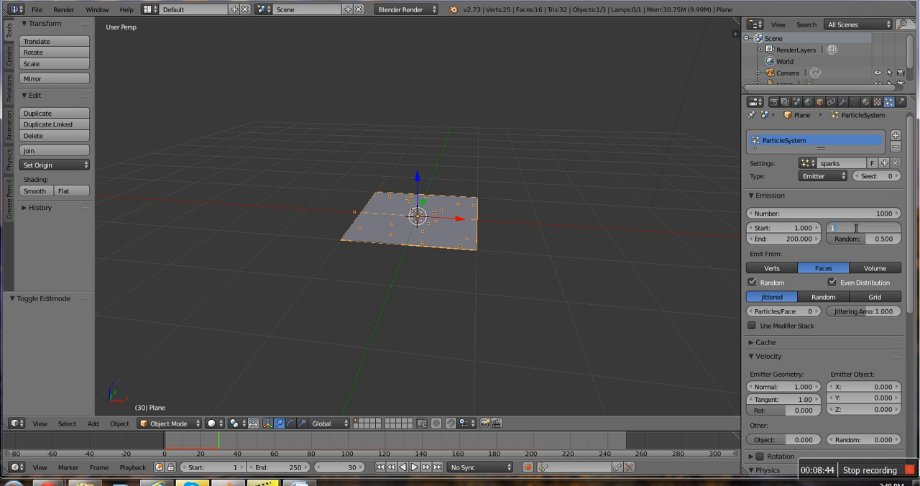
text(0)
key(Return)
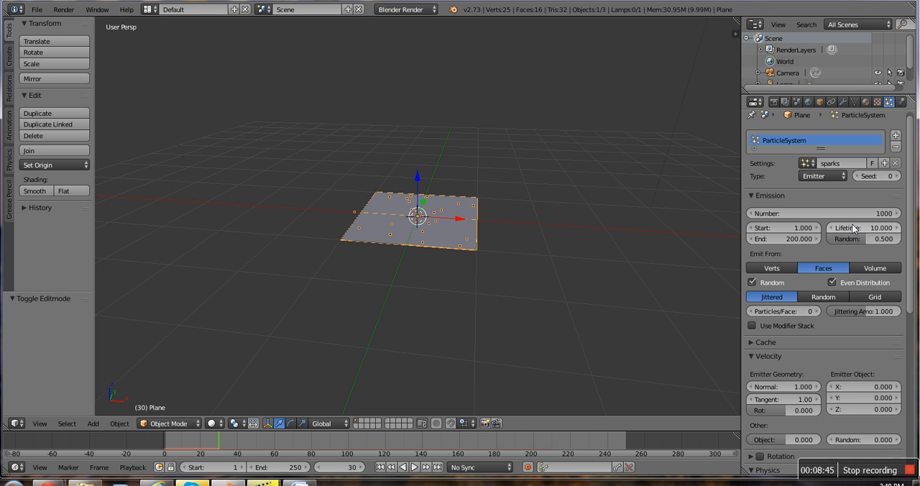
Step: Play the animation from the current frame and again from frame 1 to check the particles' lifetime, then rewind
click(416, 467)
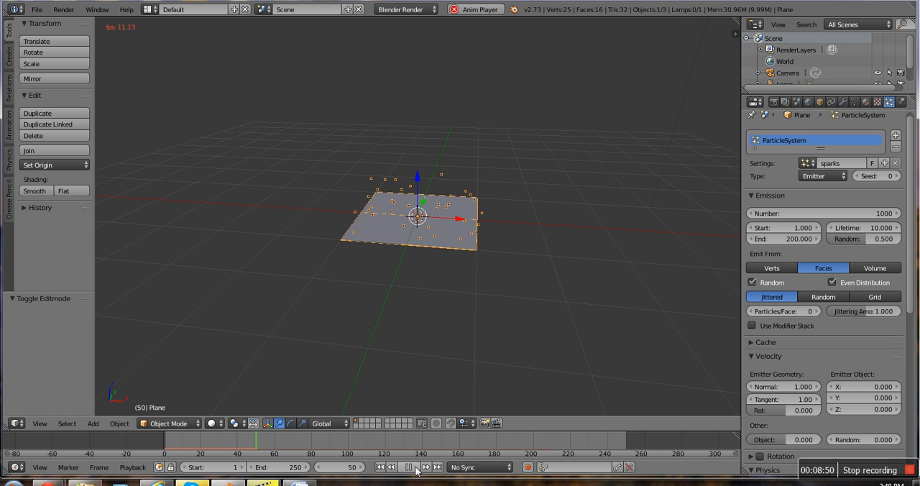
click(415, 468)
click(382, 469)
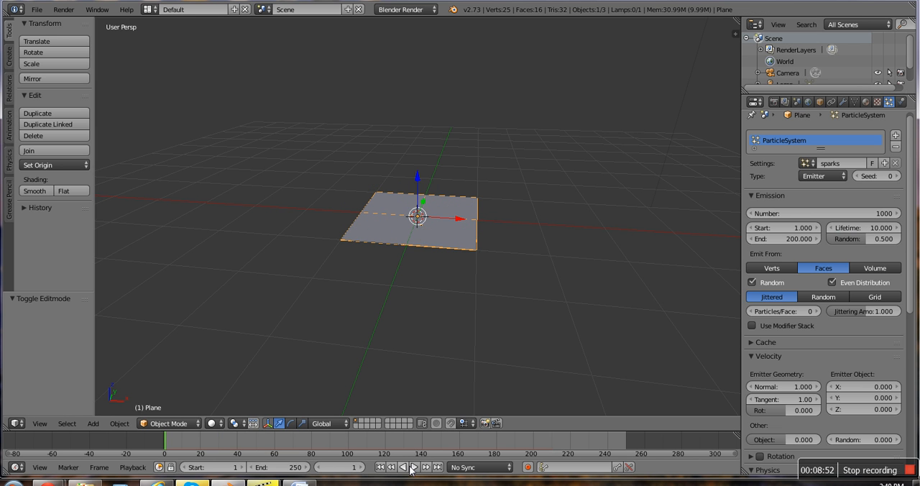
click(414, 469)
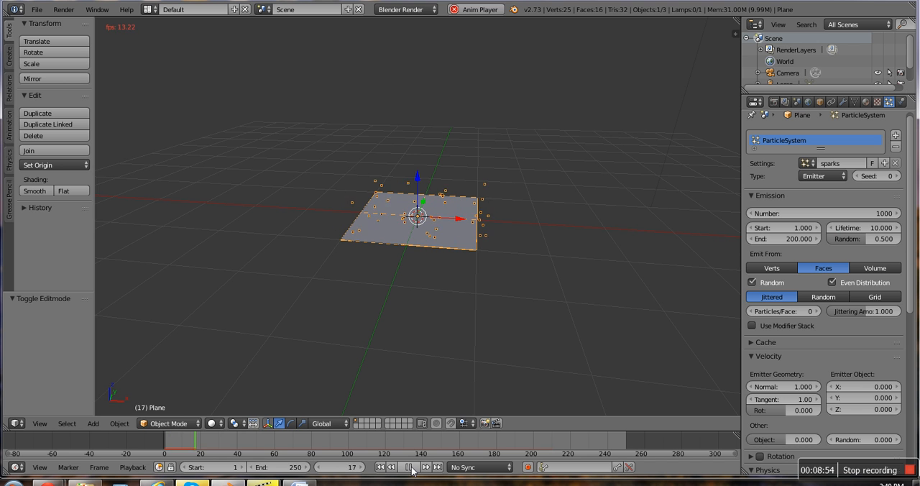
click(410, 468)
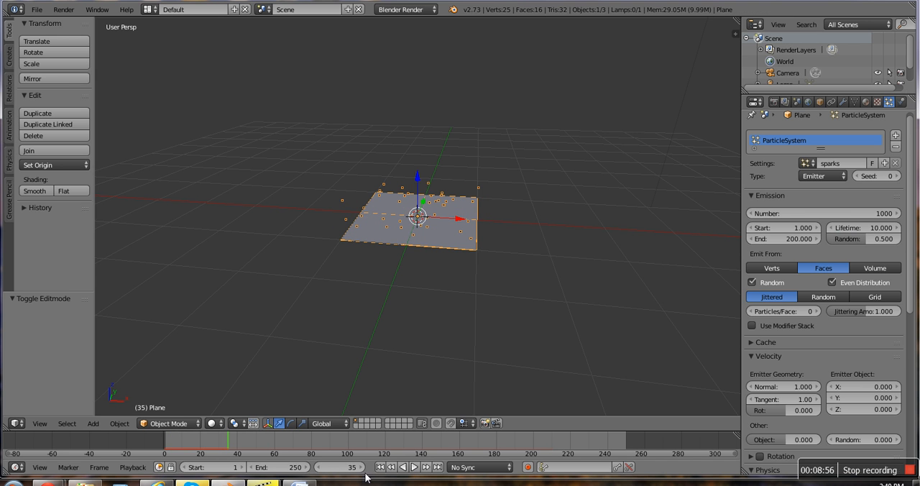
click(380, 468)
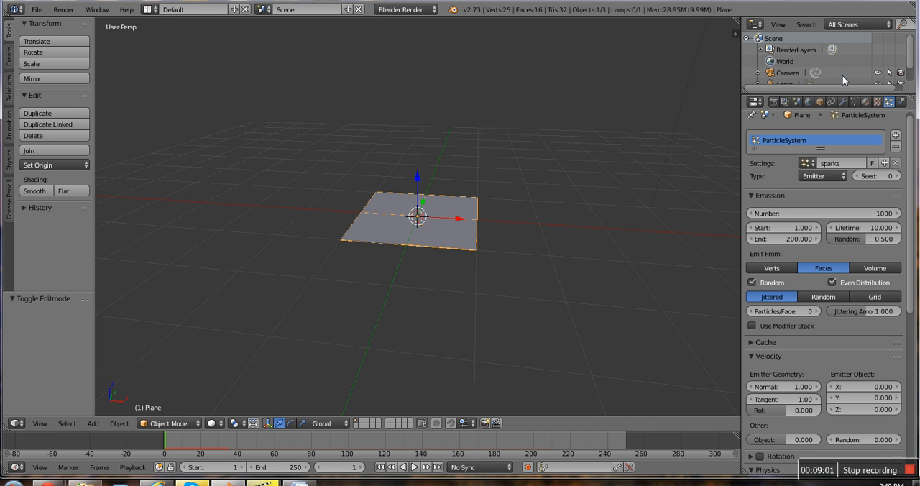
Step: Set the number of emitted particles to 200
click(798, 213)
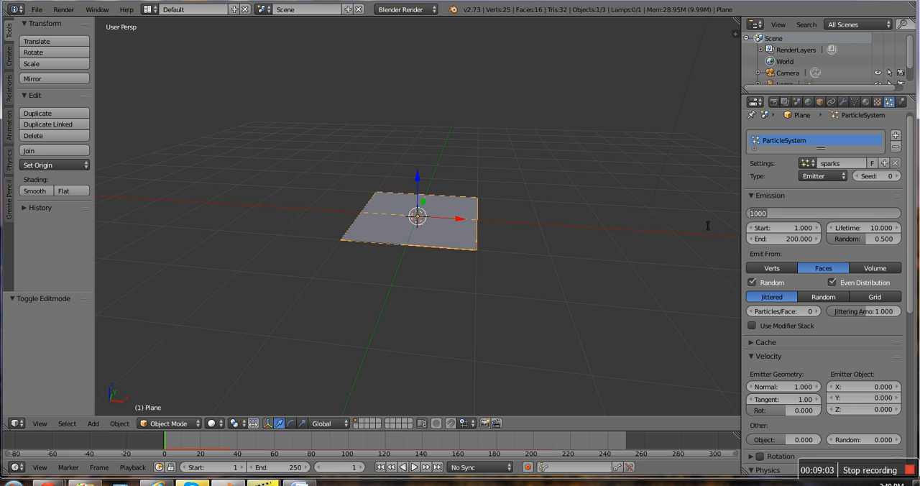
text(200)
key(Return)
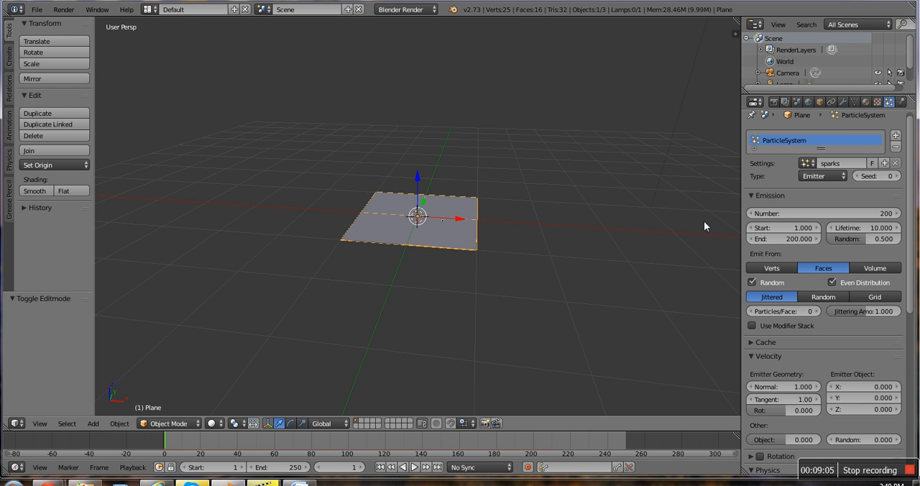
Step: Play the animation, replay it from the start to examine the sparser emission, and return to frame 1
click(411, 468)
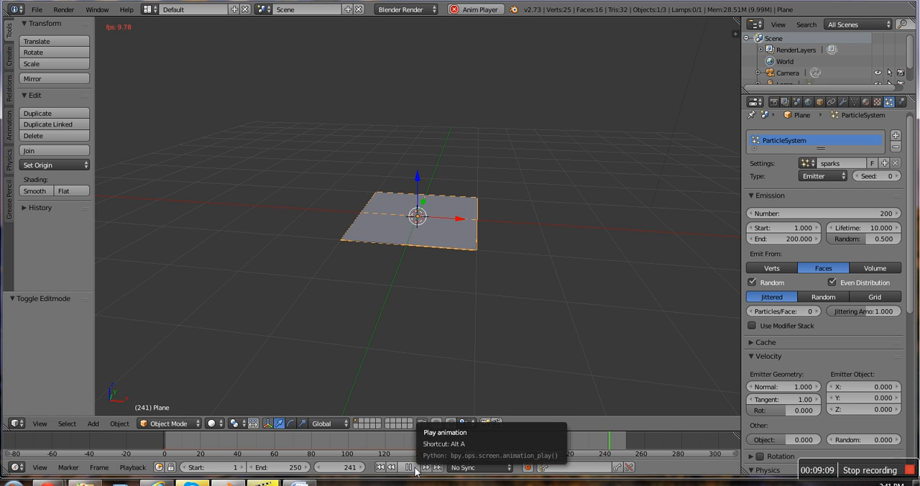
click(408, 468)
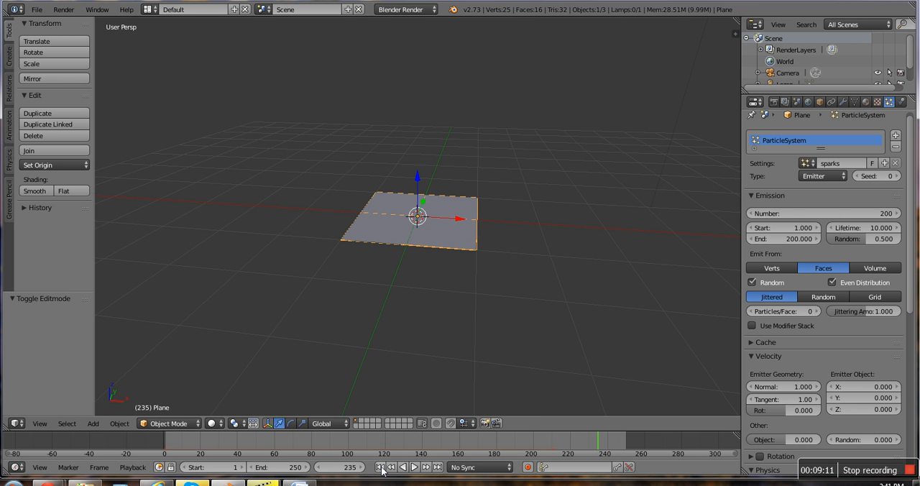
click(380, 467)
click(415, 467)
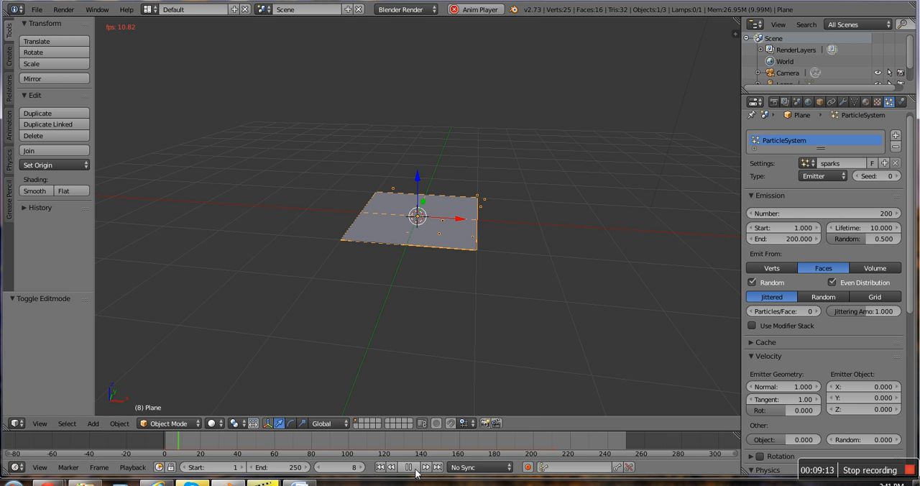
click(408, 468)
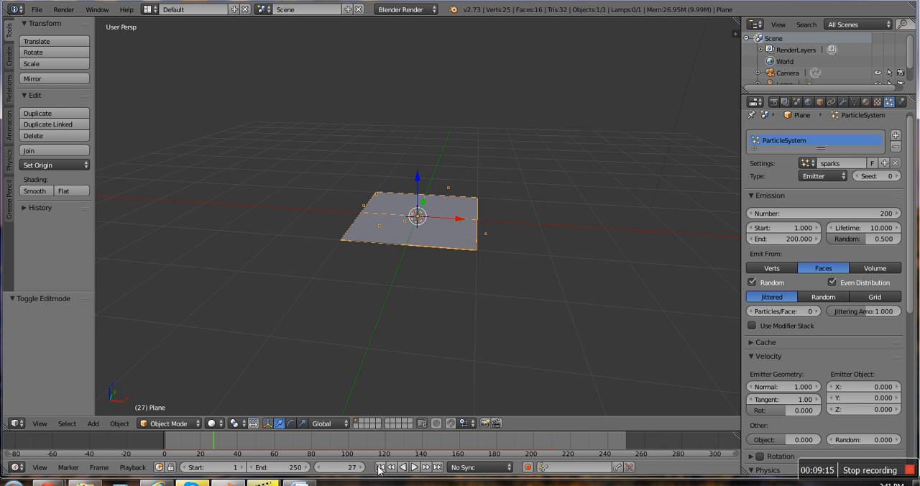
click(379, 468)
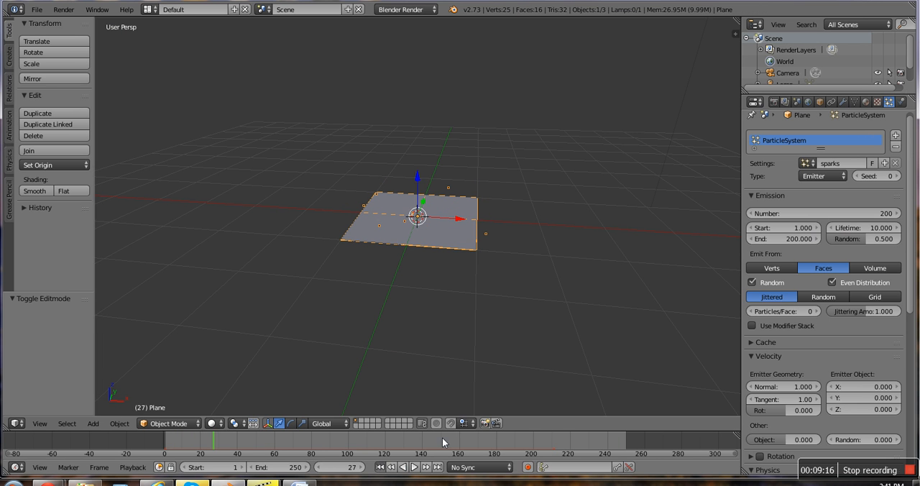
Step: Set the number of emitted particles to 900 and play the animation, stopping at frame 33
click(826, 213)
key(BackSpace)
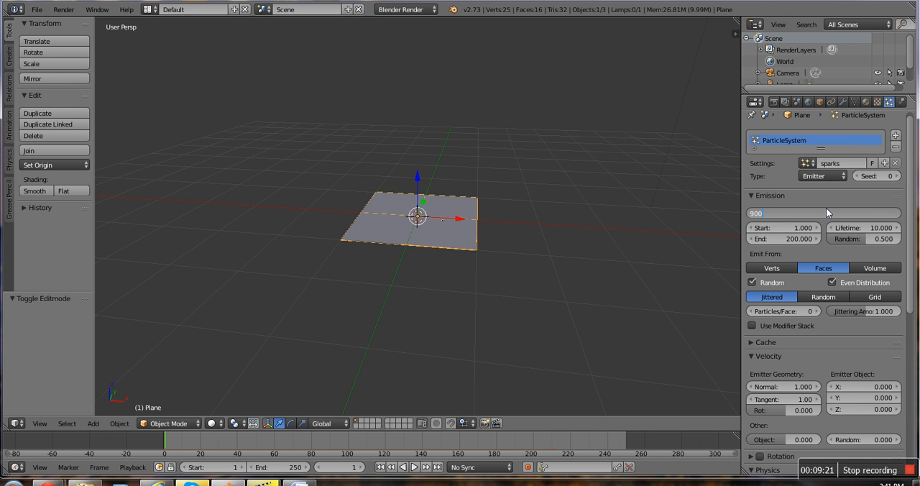
text(900)
key(Return)
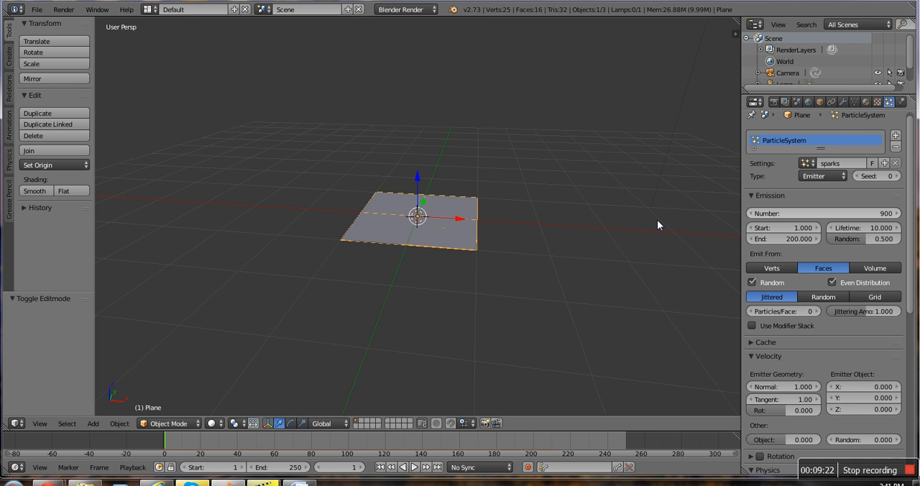
click(414, 468)
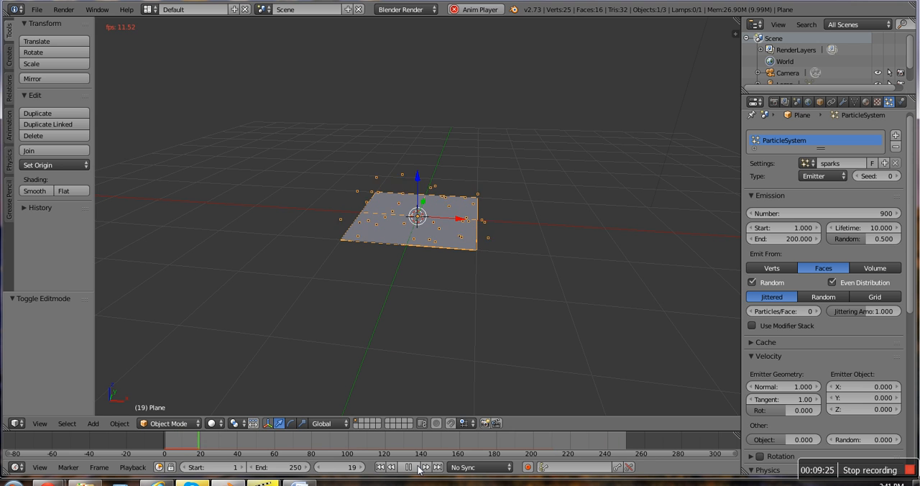
click(408, 467)
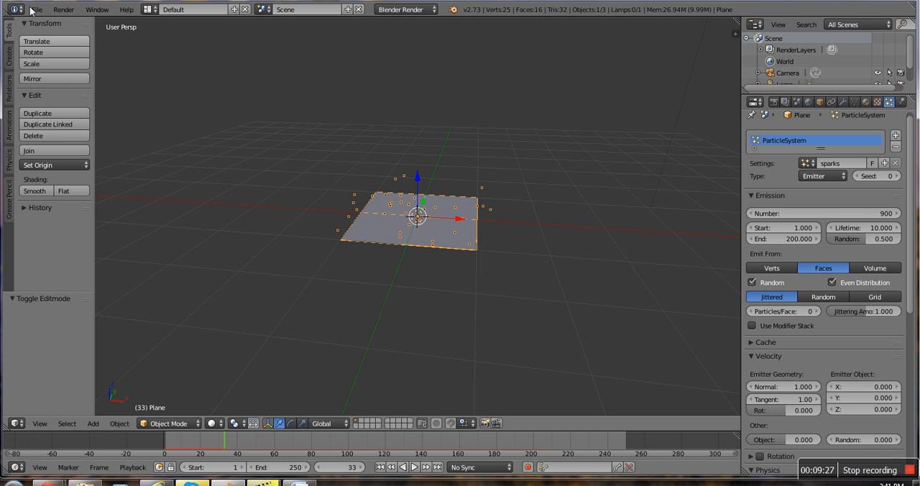
Step: Render an image of the particles at the current frame
click(64, 10)
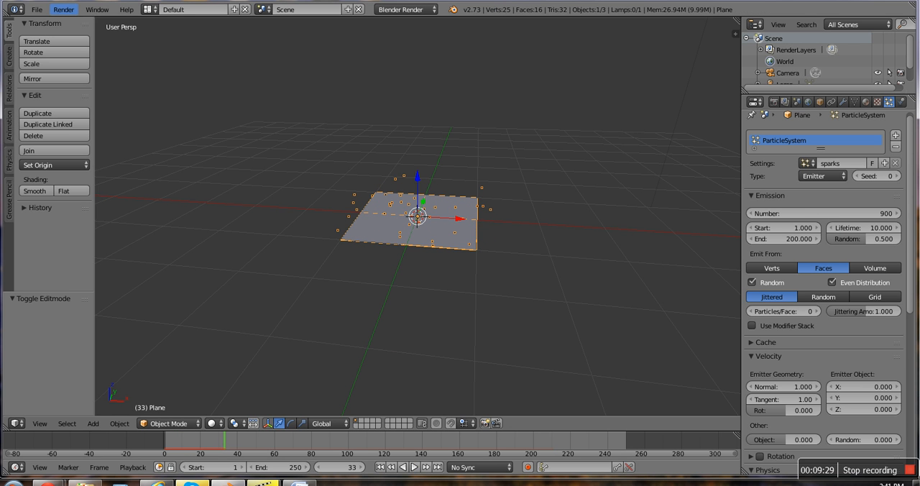
click(64, 10)
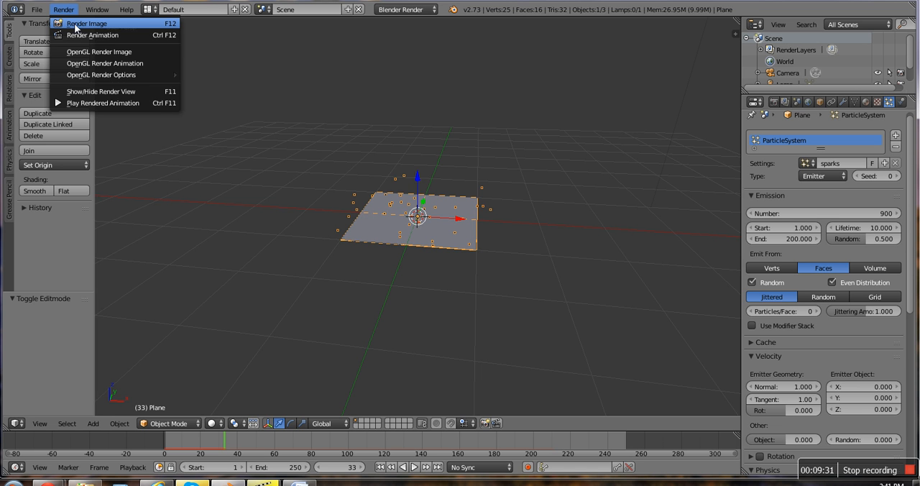
click(82, 26)
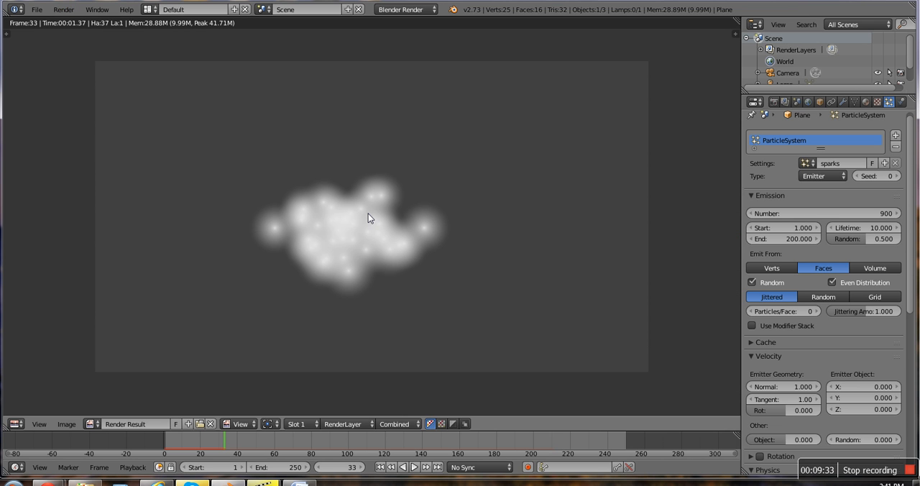
Step: Hide the render result and view the plane through the camera
click(64, 10)
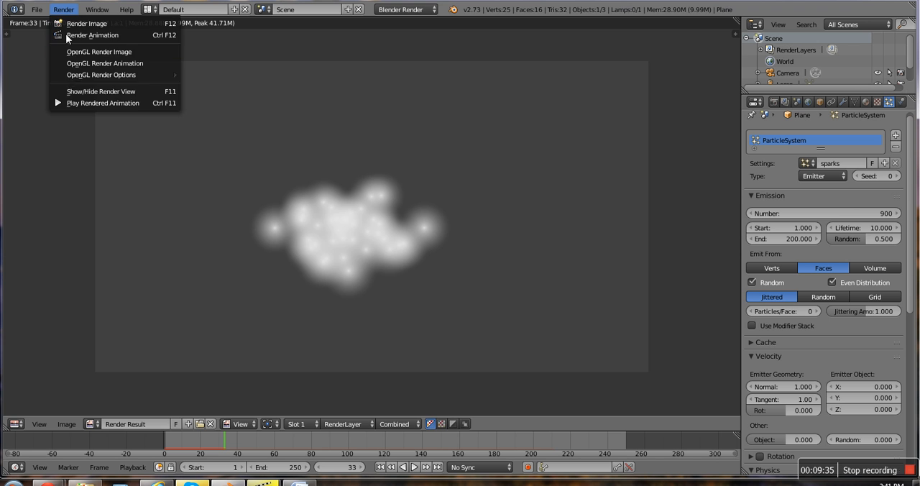
click(74, 90)
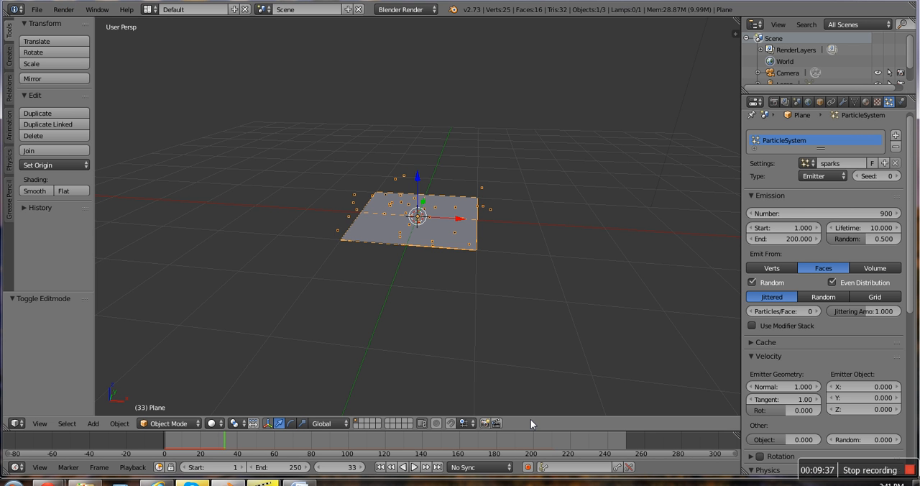
key(KP_0)
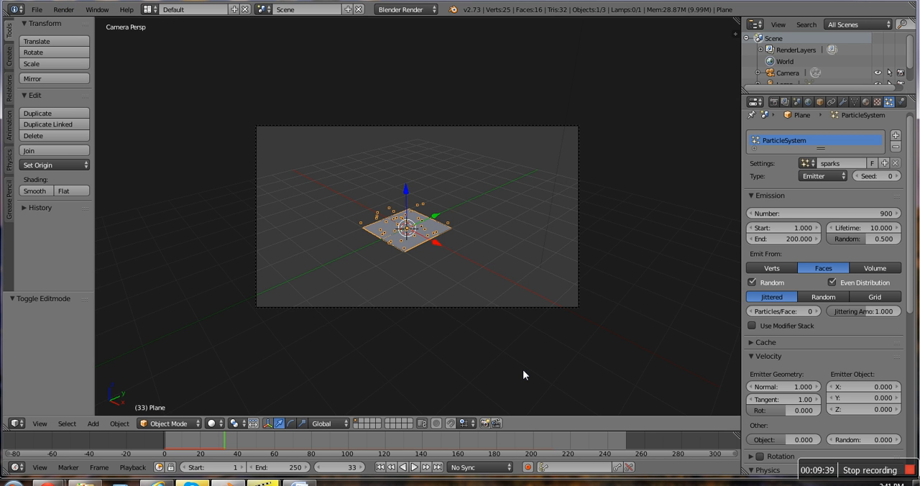
Step: View the plane from the front and at an angle, play the particle animation from the start, and return to frame 1
key(KP_1)
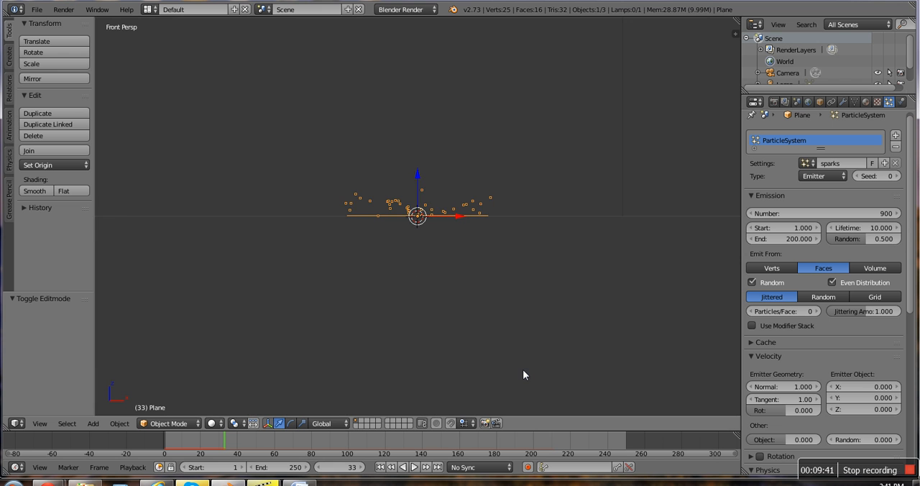
middle_drag(523, 375, 472, 409)
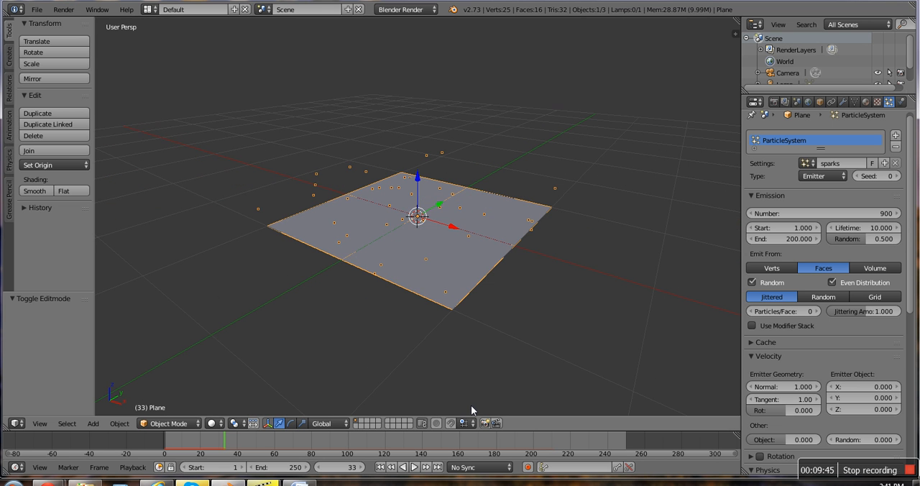
click(379, 467)
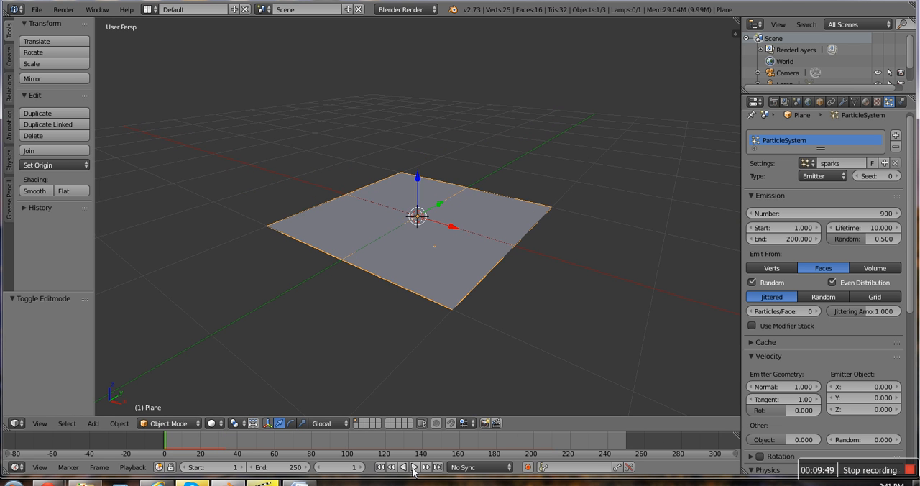
click(414, 467)
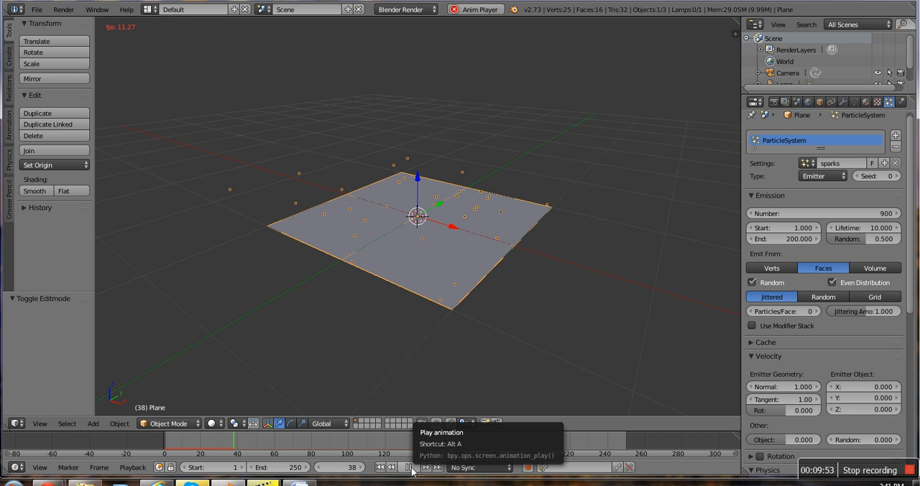
click(409, 468)
click(380, 468)
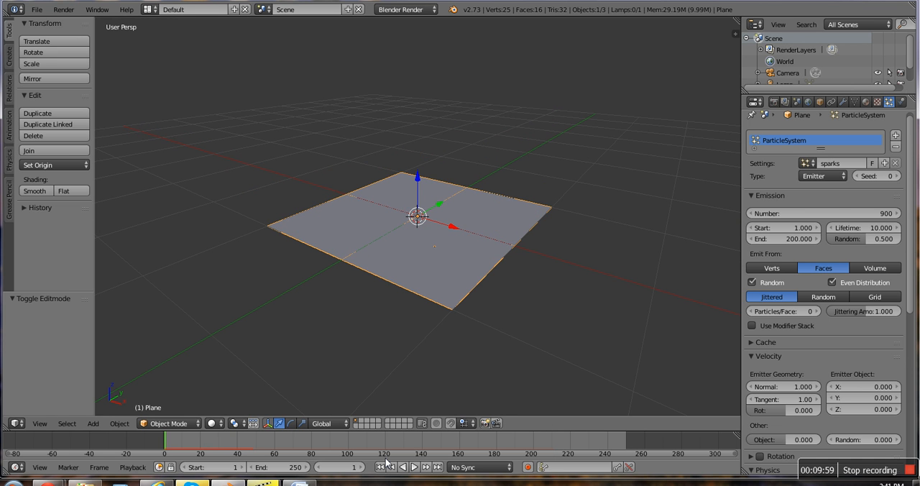
Step: Set the timeline's end frame to 100 and the particle emission's end frame to 100
click(295, 468)
key(BackSpace)
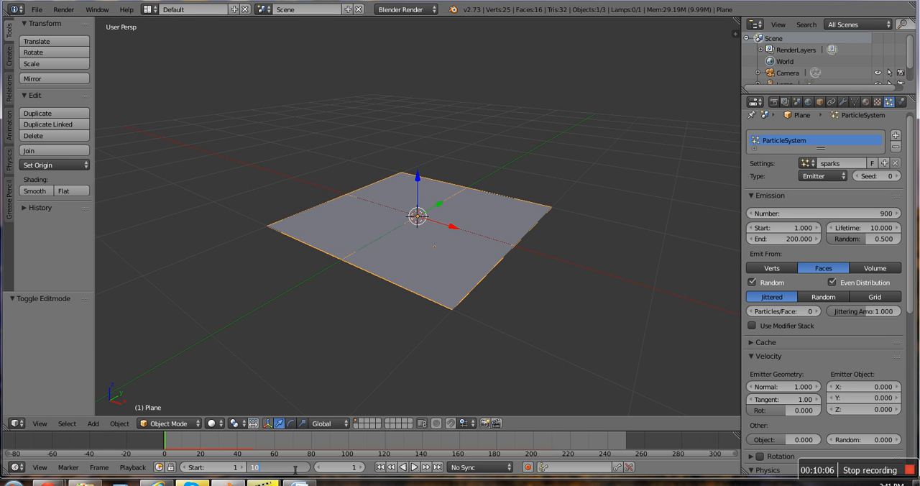
key(Return)
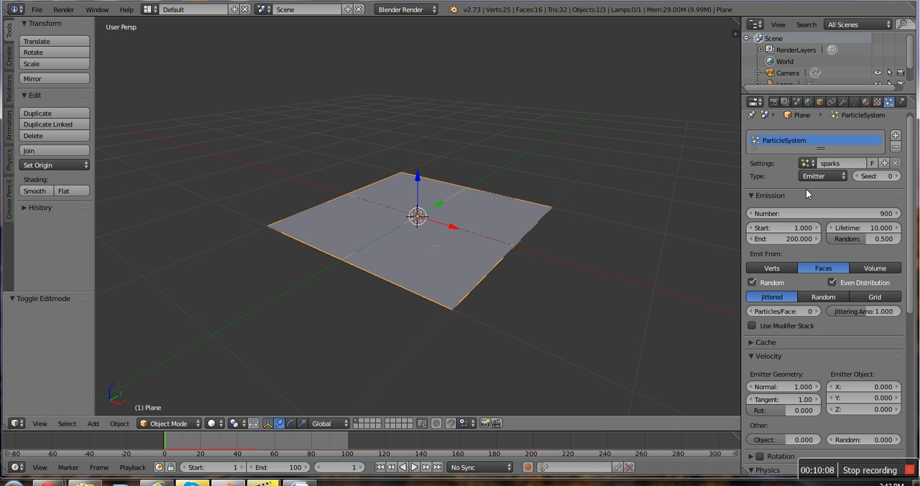
click(772, 241)
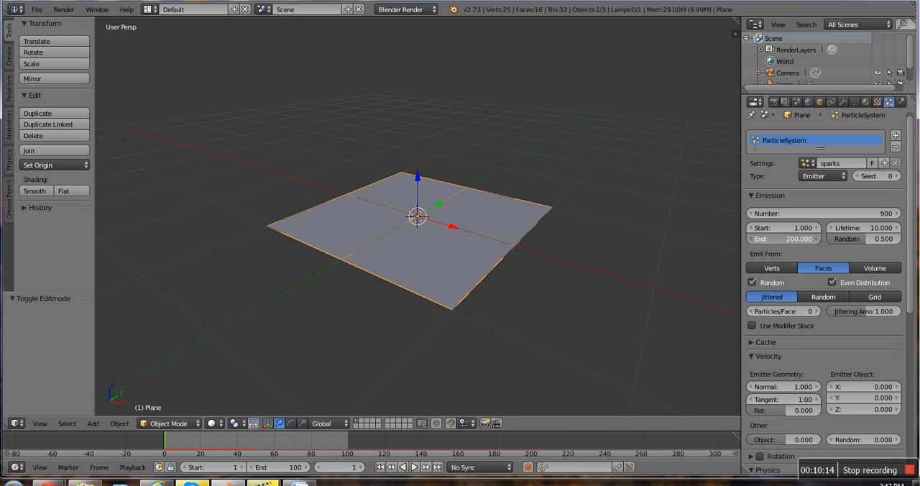
text(100)
key(Return)
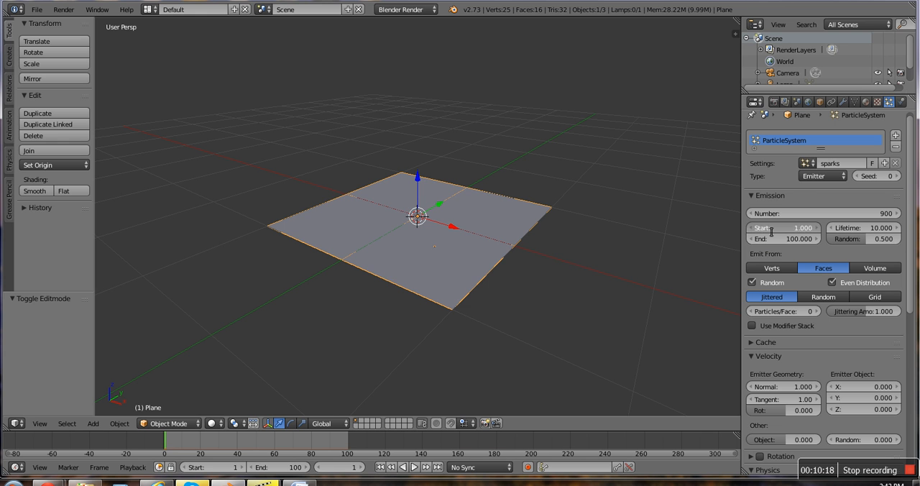
Step: Set the particle emission's start frame to -5, play the animation to check it, and return to frame 1
click(772, 231)
key(BackSpace)
key(Return)
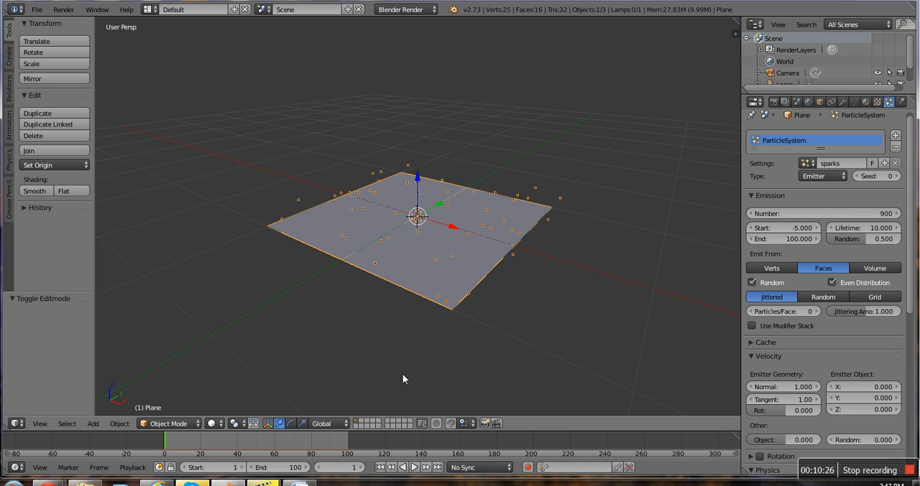
click(414, 467)
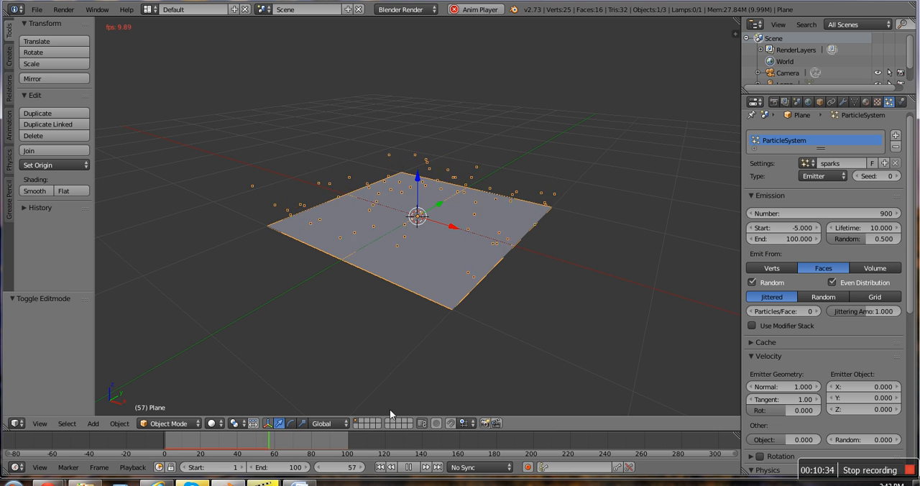
click(408, 468)
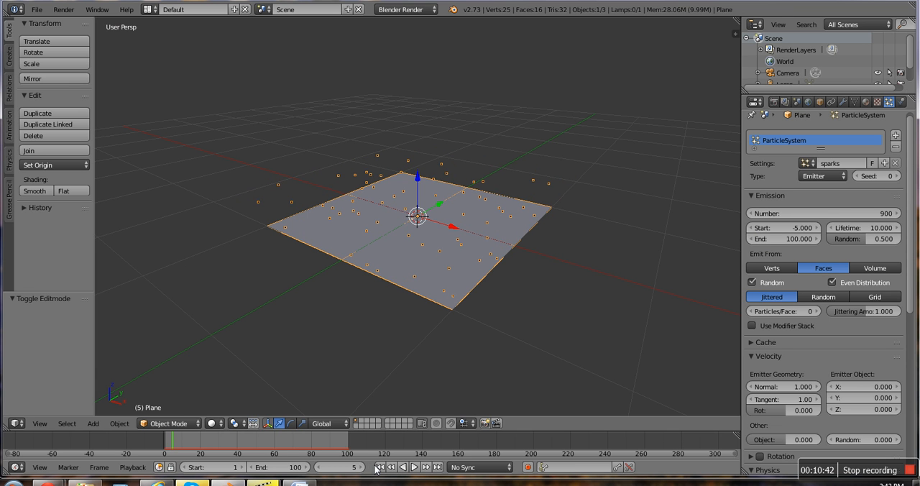
click(380, 468)
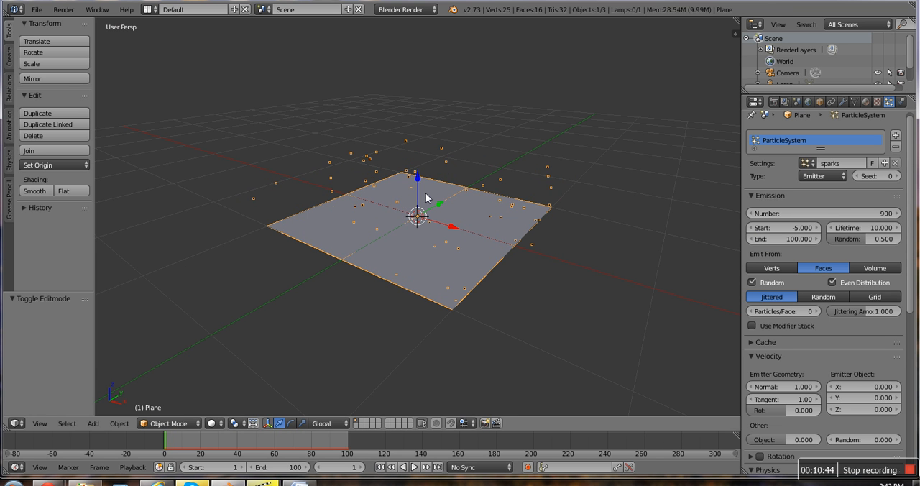
Step: Set the particle render type to Billboard and play the animation, stopping at frame 23
scroll(811, 296, down, 2)
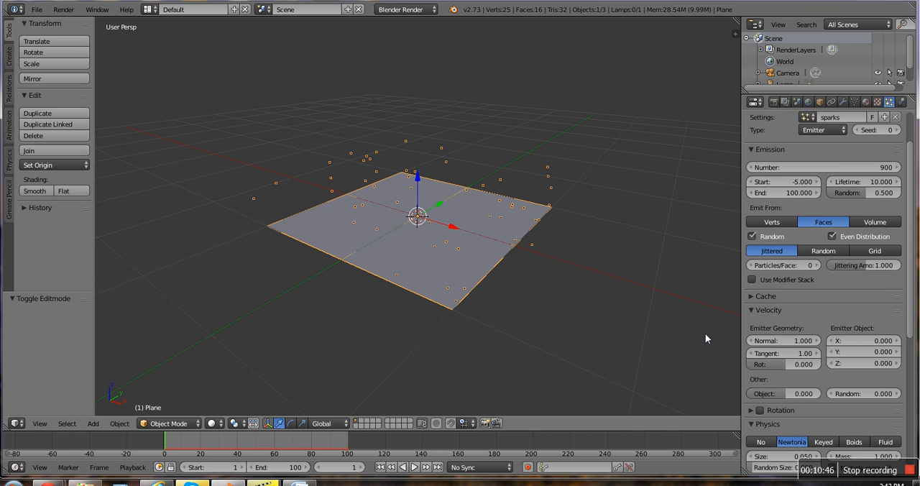
scroll(812, 325, down, 3)
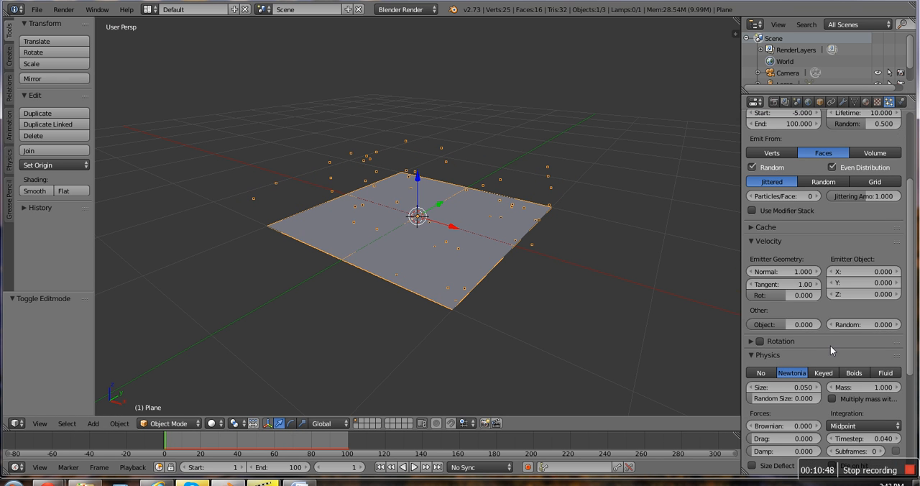
scroll(830, 346, down, 6)
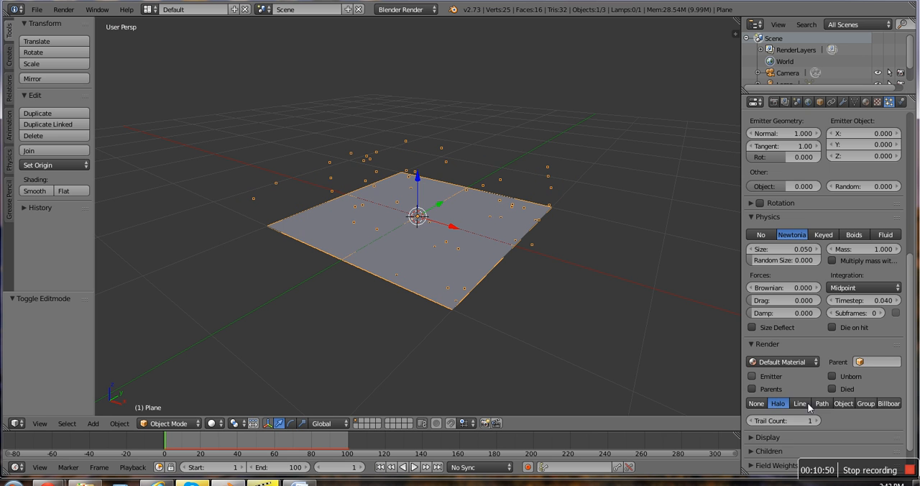
scroll(807, 402, down, 1)
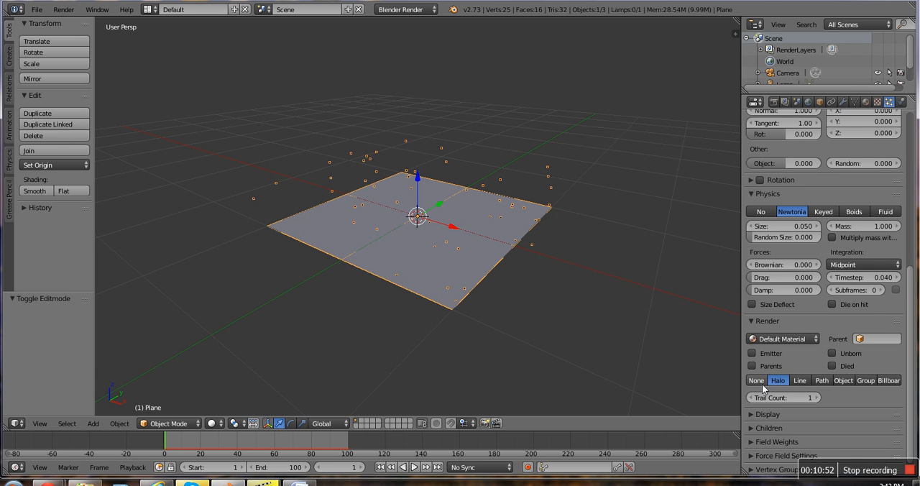
scroll(801, 380, down, 1)
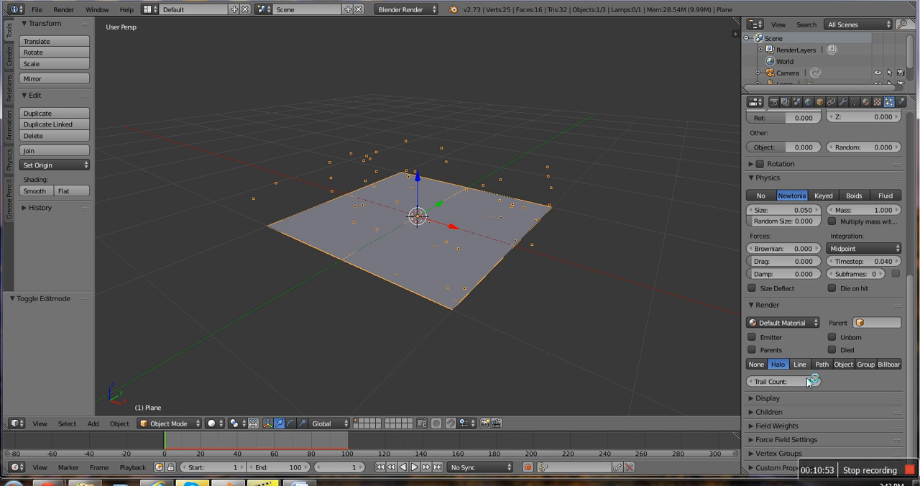
click(888, 364)
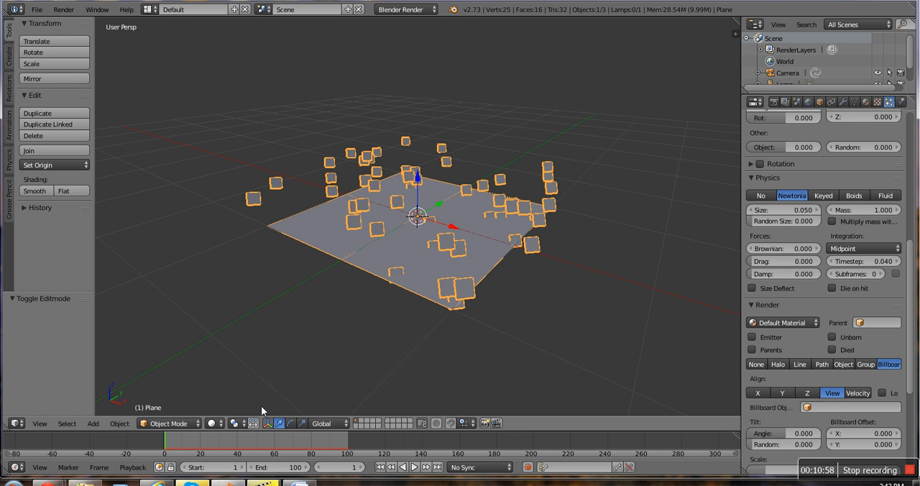
click(415, 467)
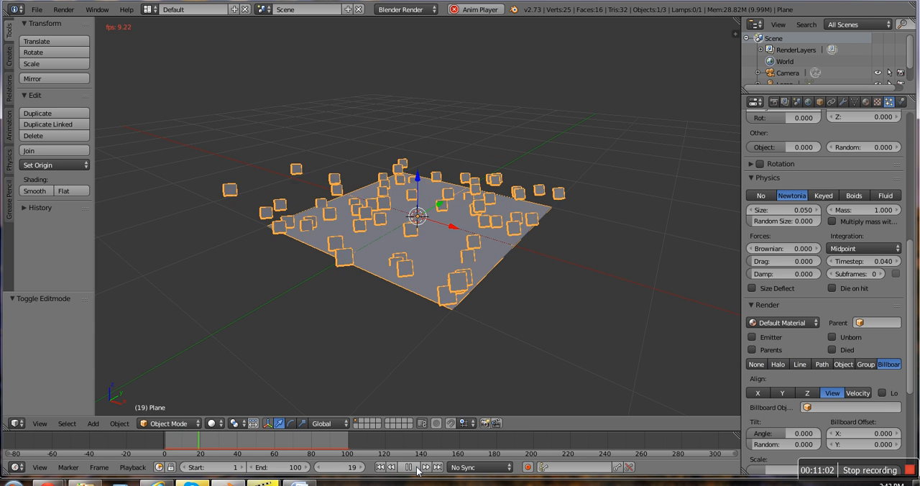
click(416, 468)
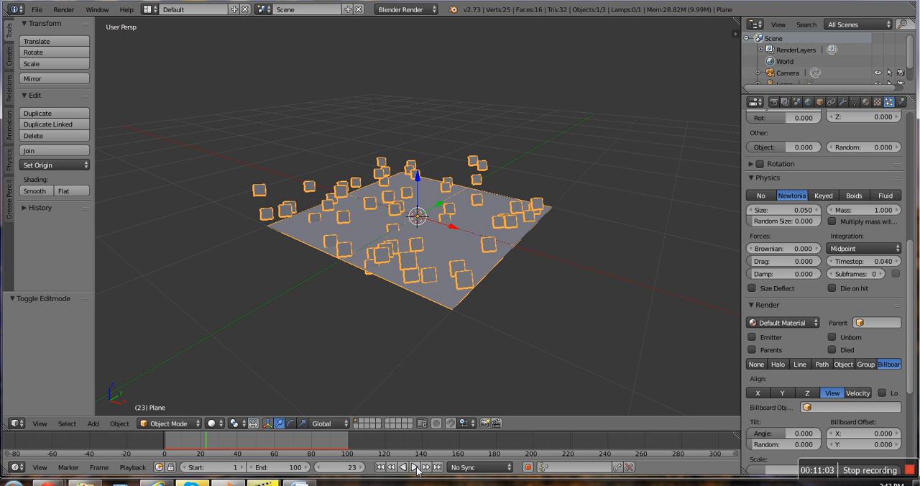
Step: Render an image of the billboard particles at the current frame and hide the render result
click(63, 11)
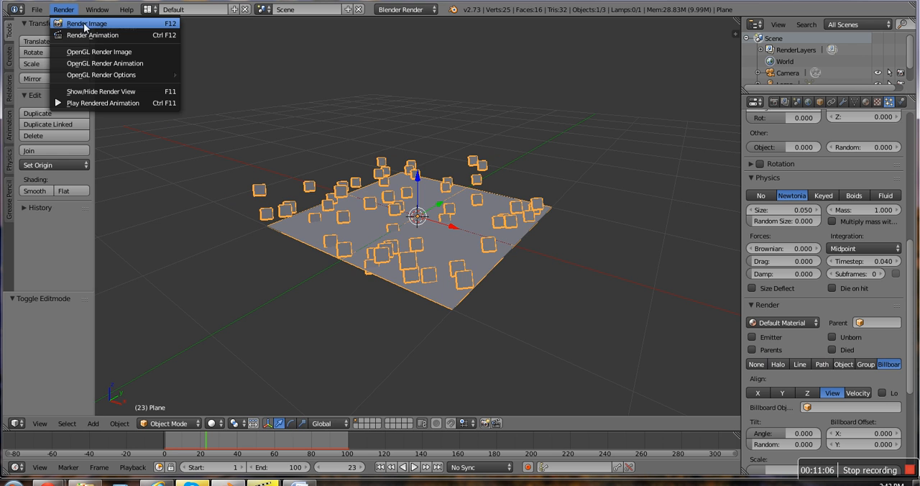
key(F12)
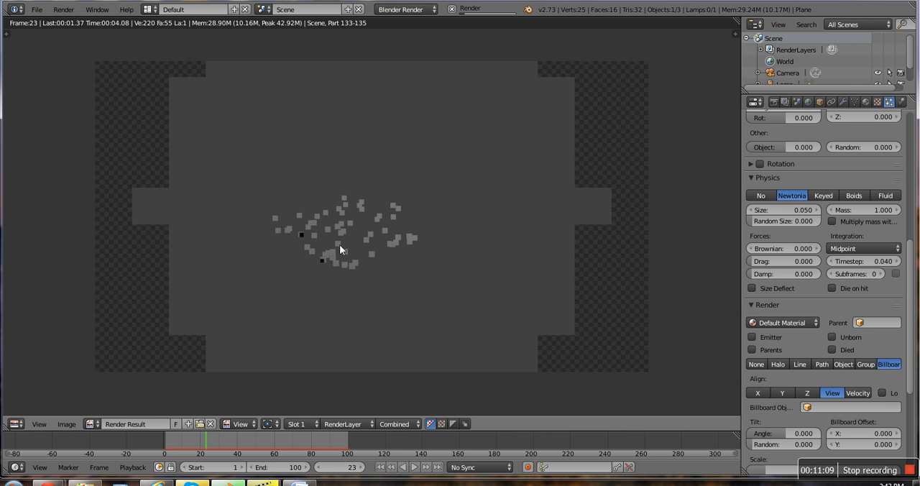
click(63, 9)
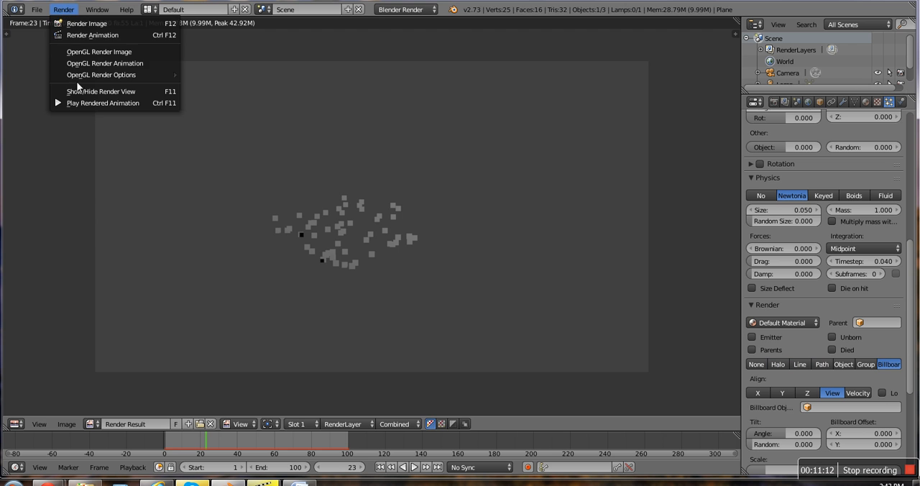
click(78, 92)
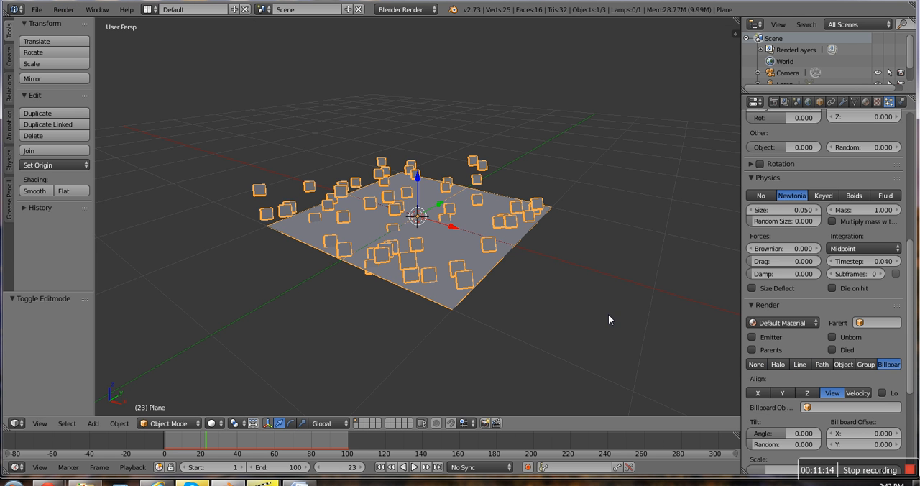
Step: Try the Group, Object and None particle render types and switch back to Halo
click(864, 364)
click(851, 365)
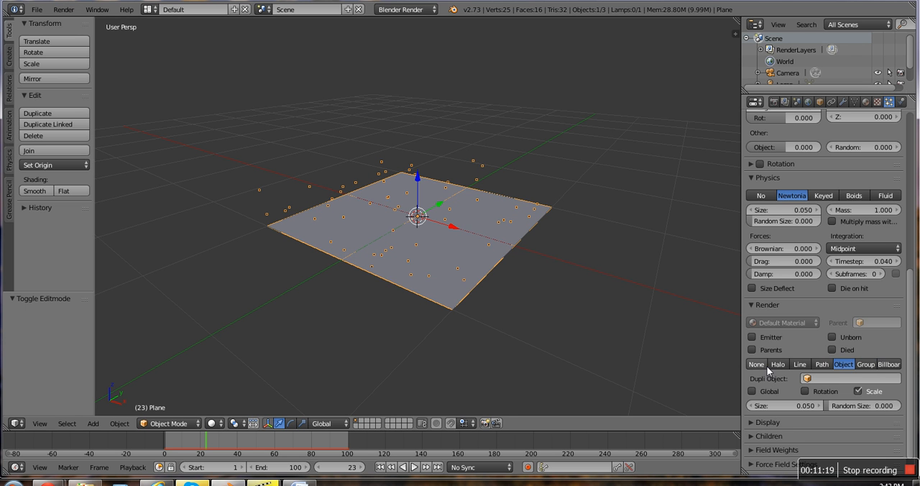
click(771, 364)
click(757, 365)
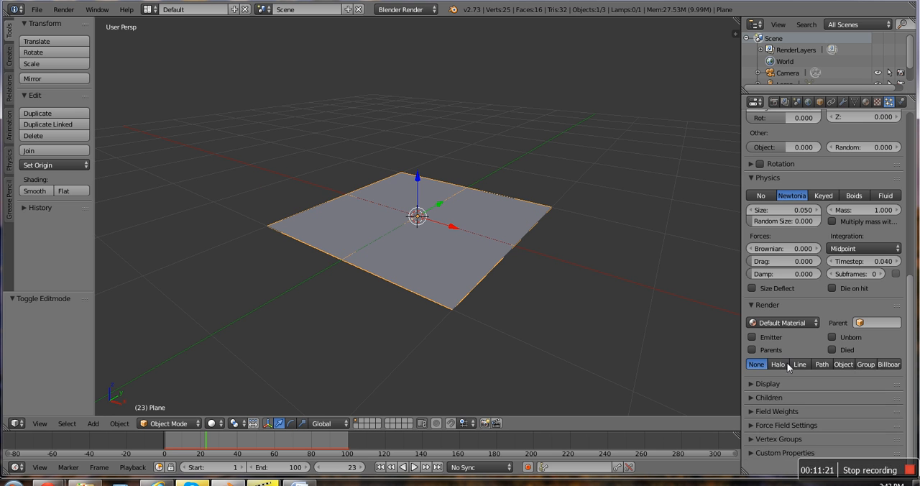
click(782, 364)
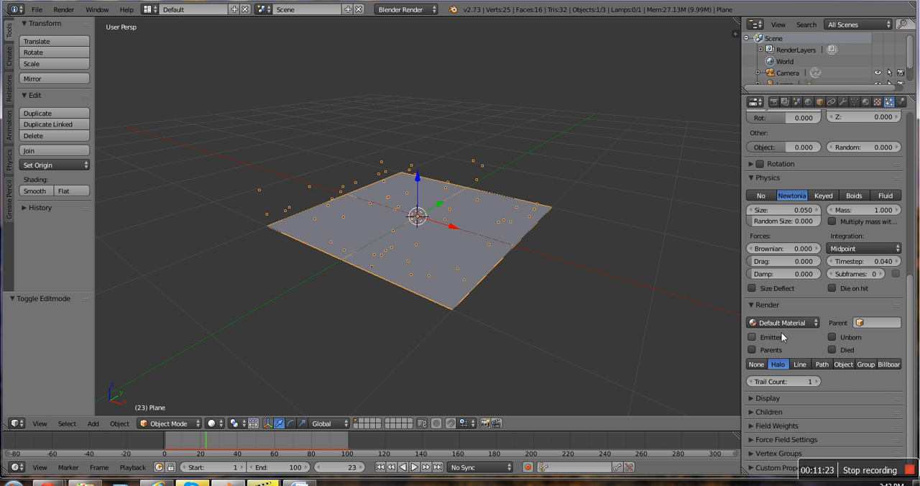
scroll(782, 333, up, 3)
scroll(781, 332, down, 3)
scroll(781, 332, up, 4)
scroll(781, 332, up, 6)
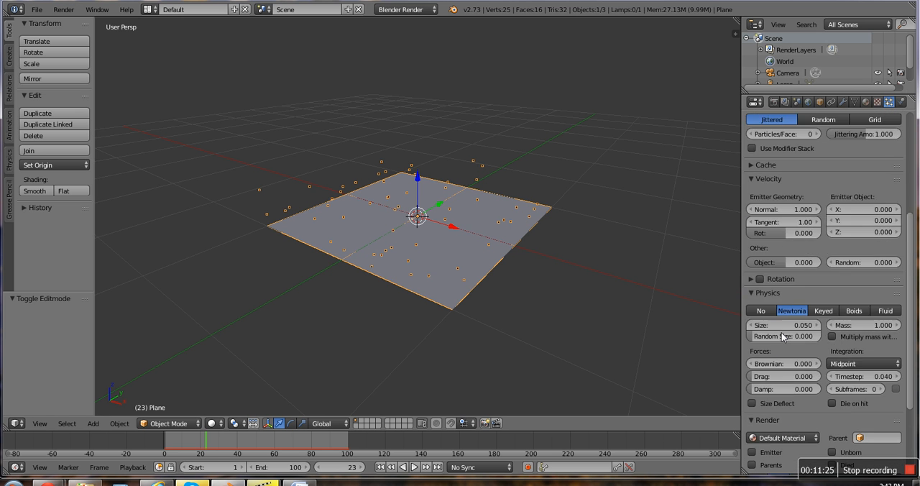
scroll(781, 325, down, 7)
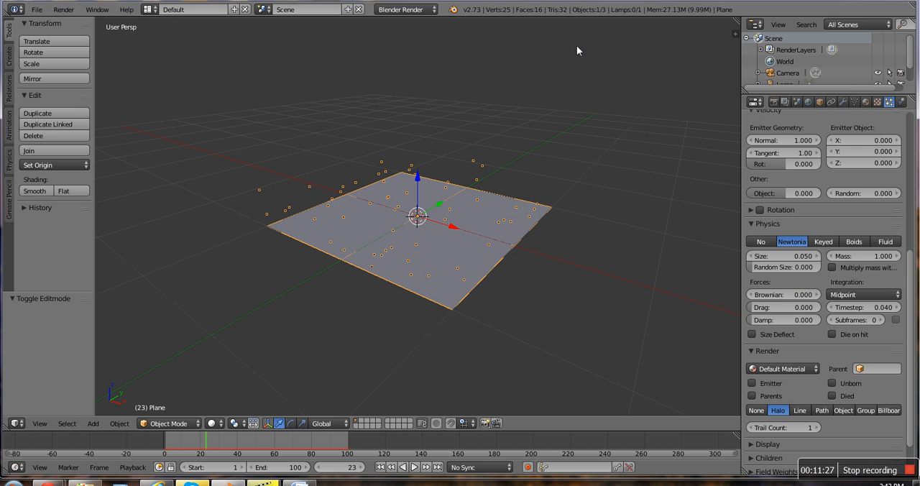
Step: Add a cube above and behind the plane and scale it down to about 0.205
click(563, 76)
key(shift+a)
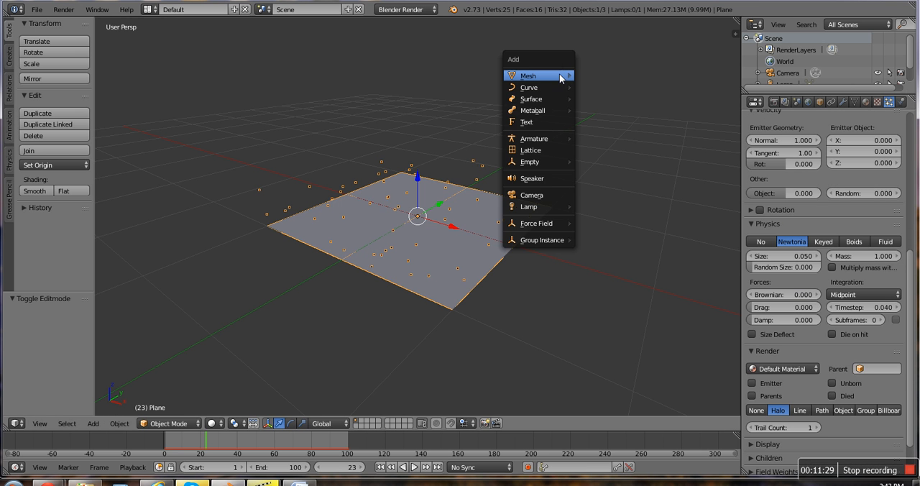
mouse_move(563, 75)
click(592, 88)
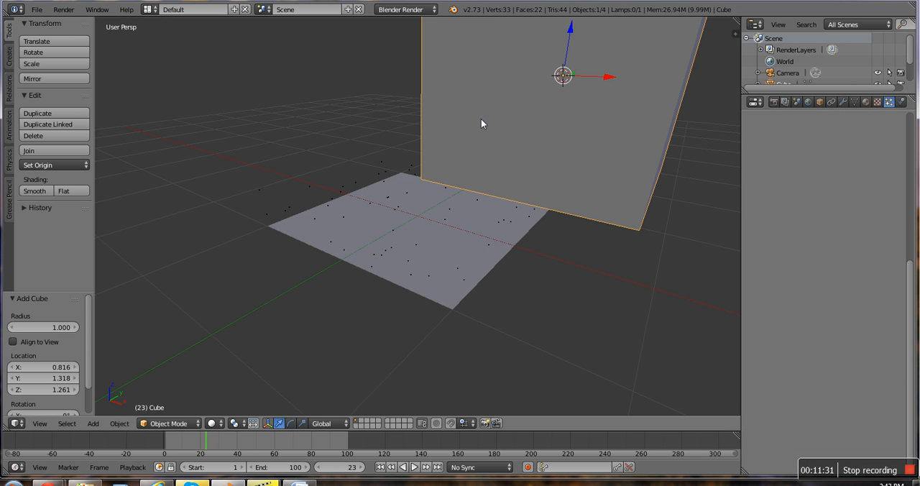
key(s)
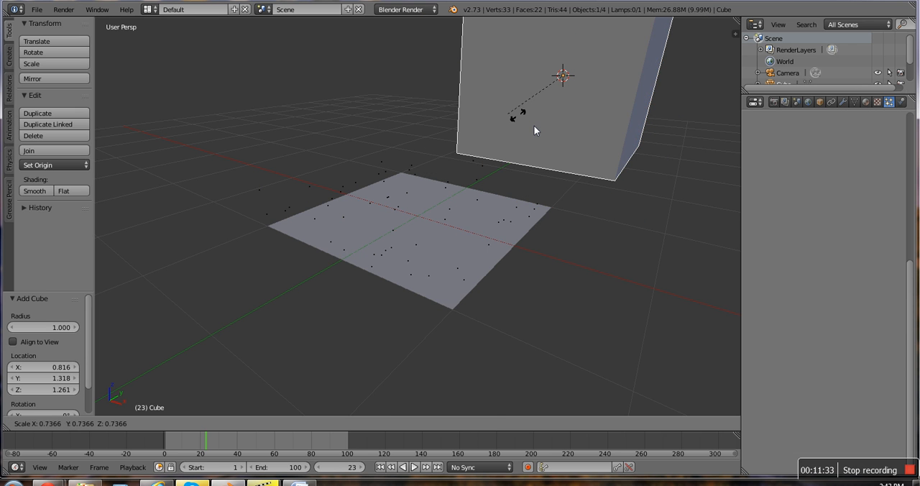
click(565, 96)
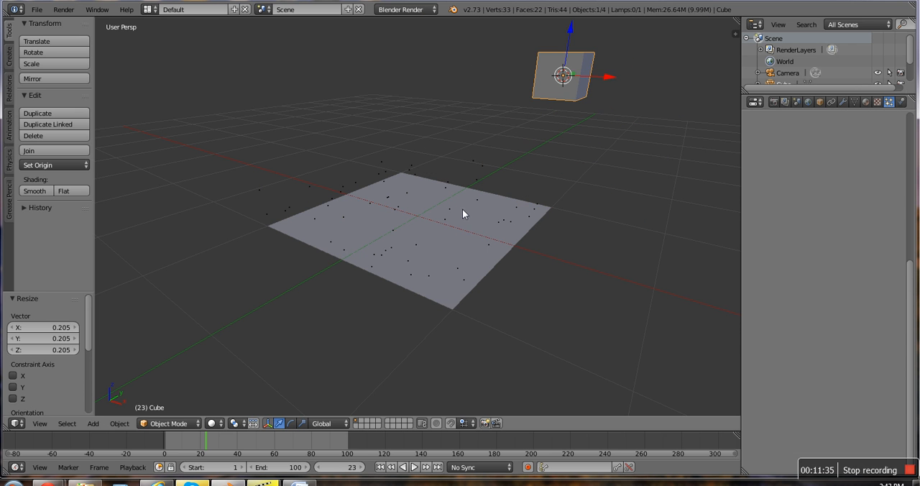
Step: Set the plane's particle render type to Object and use Cube as the dupli object
right_click(486, 211)
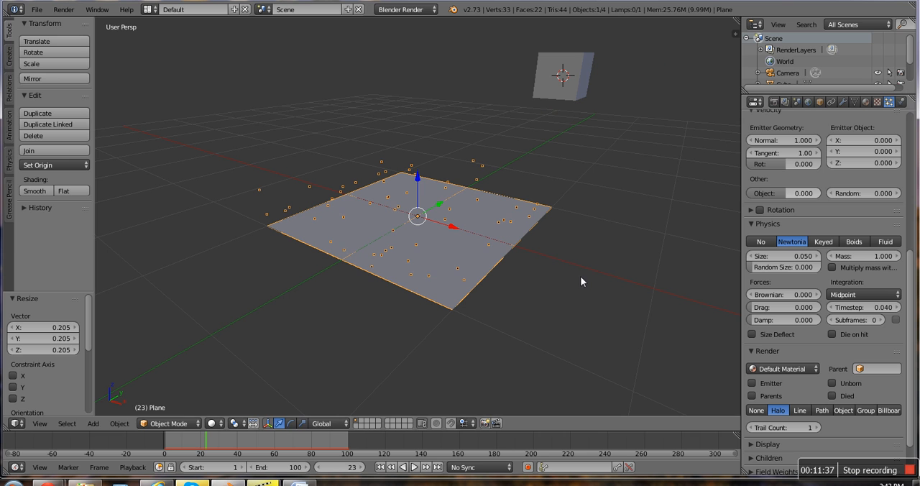
click(842, 410)
click(839, 424)
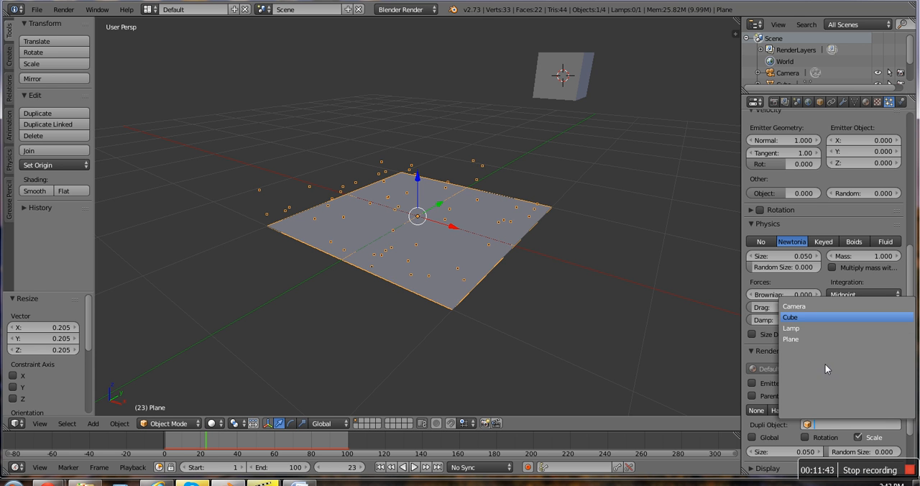
click(791, 317)
scroll(791, 320, down, 1)
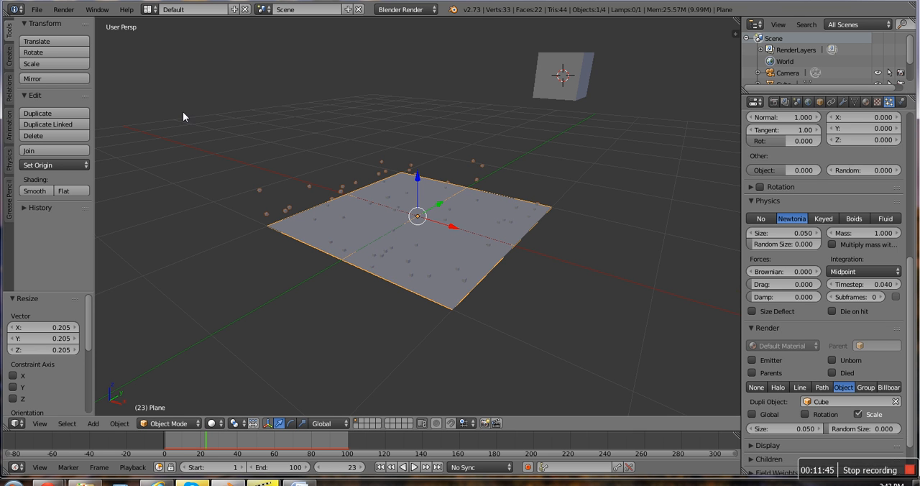
Step: Scale the source cube up by a factor of about 3.805
right_click(545, 82)
key(s)
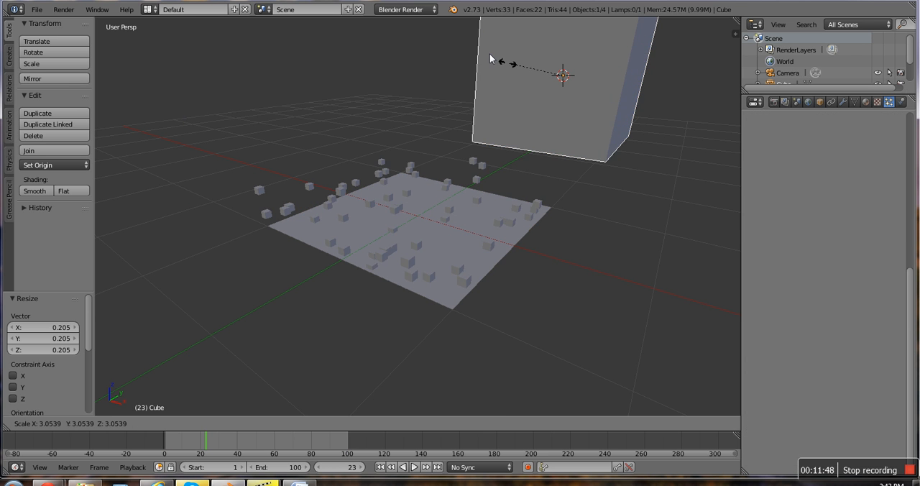
click(494, 57)
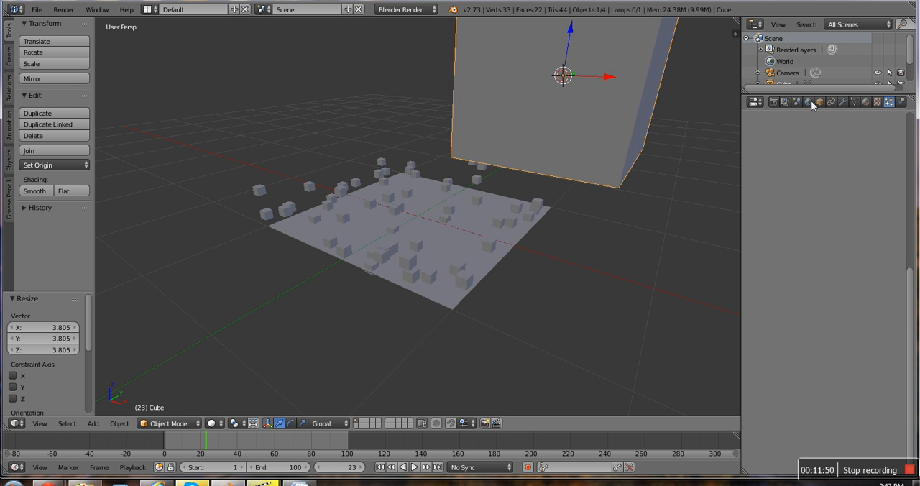
Step: Give the cube a new material with an orange diffuse colour, about R 0.800, G 0.264, B 0.132
click(865, 102)
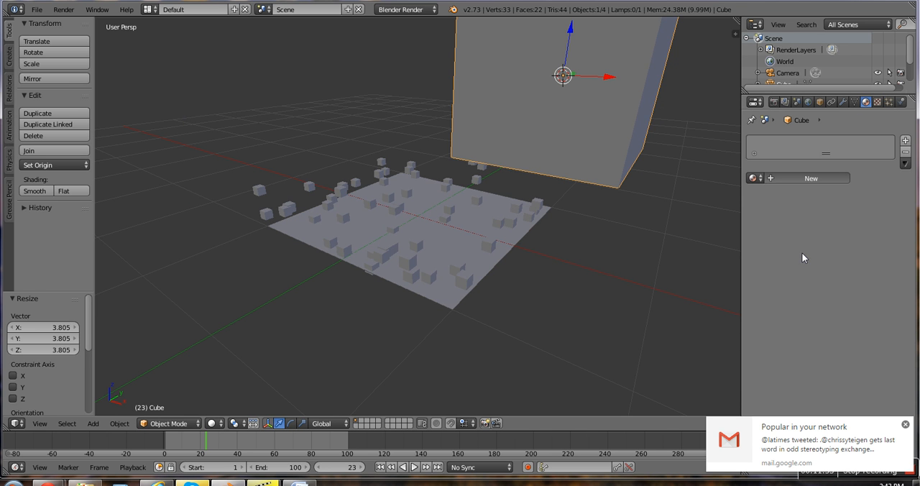
click(811, 177)
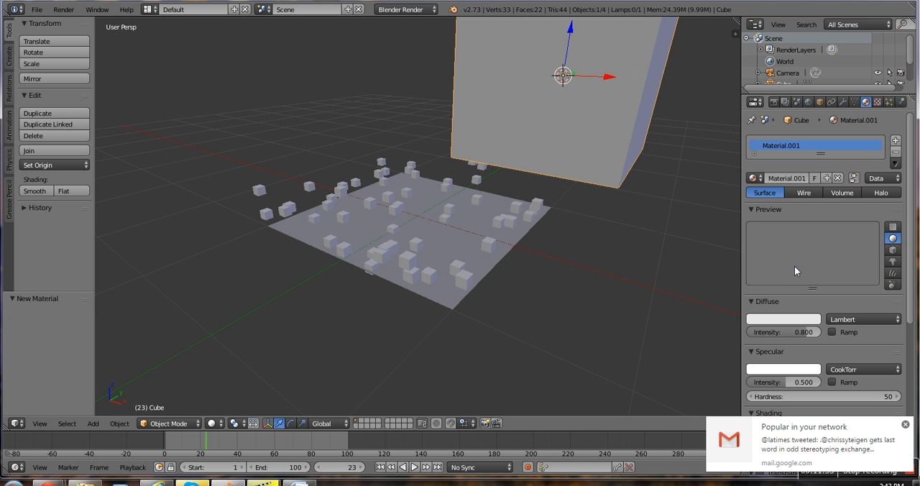
click(774, 319)
click(754, 230)
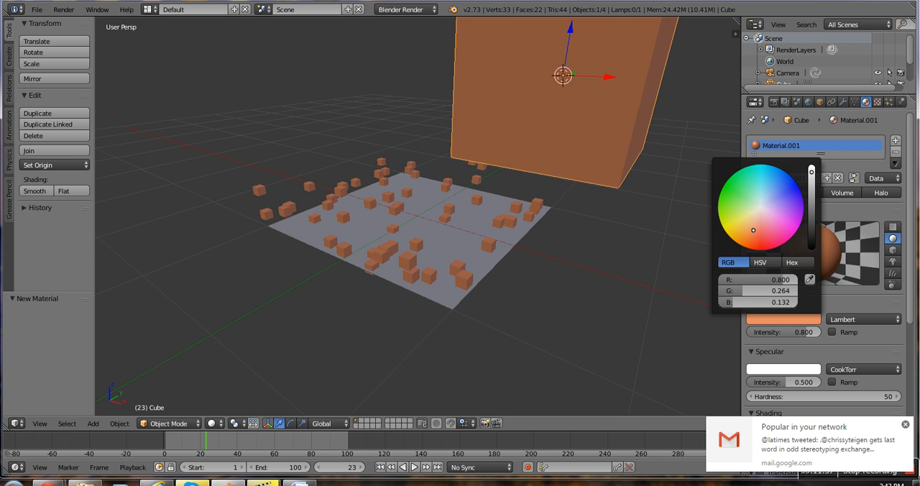
scroll(416, 221, down, 2)
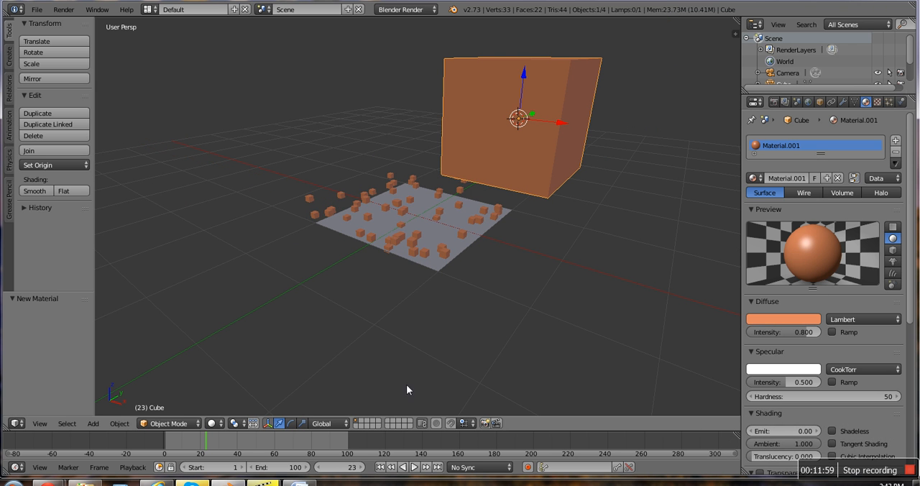
Step: Play the animation of the cube particles, stop it at frame 50 and return to frame 1
click(415, 467)
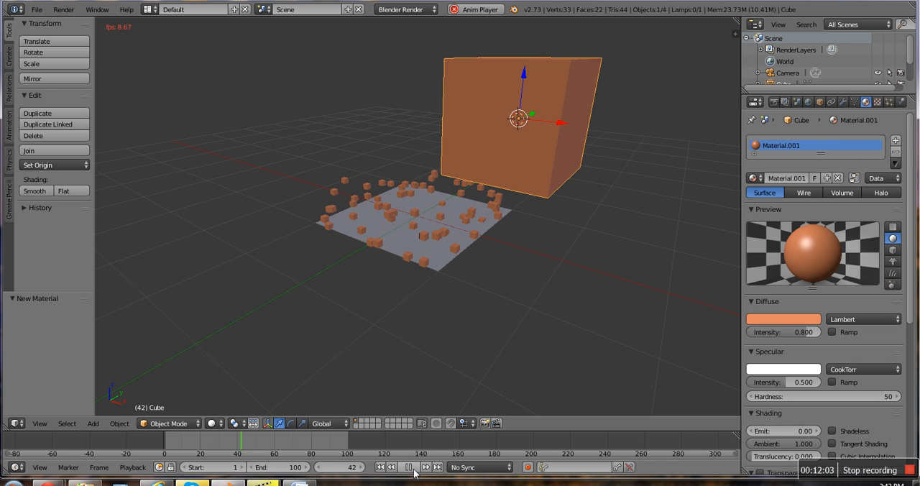
click(408, 467)
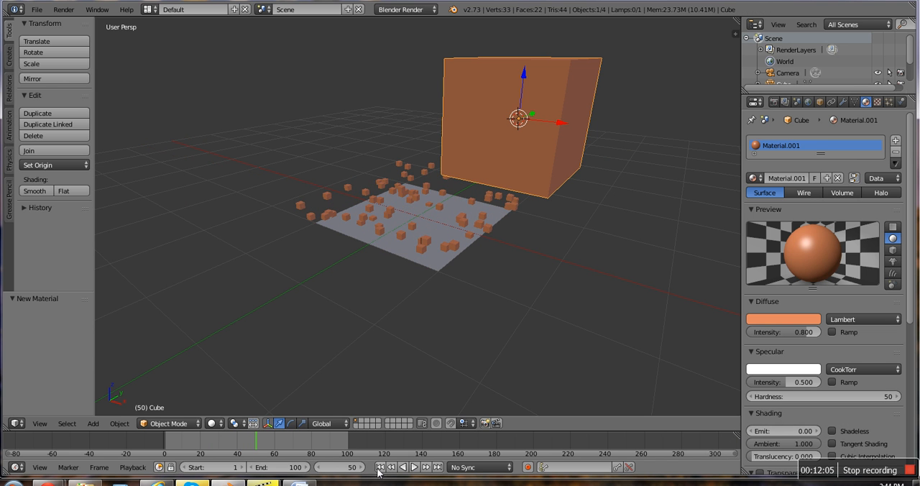
click(379, 468)
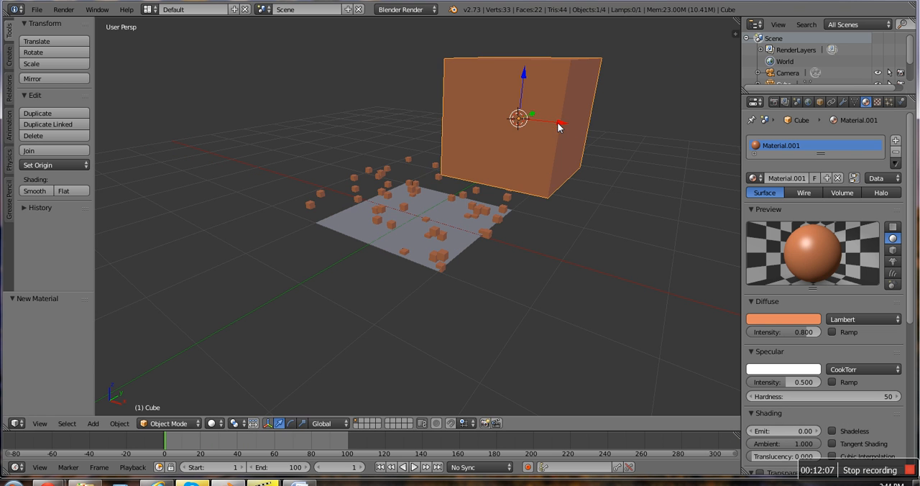
Step: Move the cube about 0.915 along X and add a UV sphere moved about -4.499 along X
drag(559, 126, 574, 208)
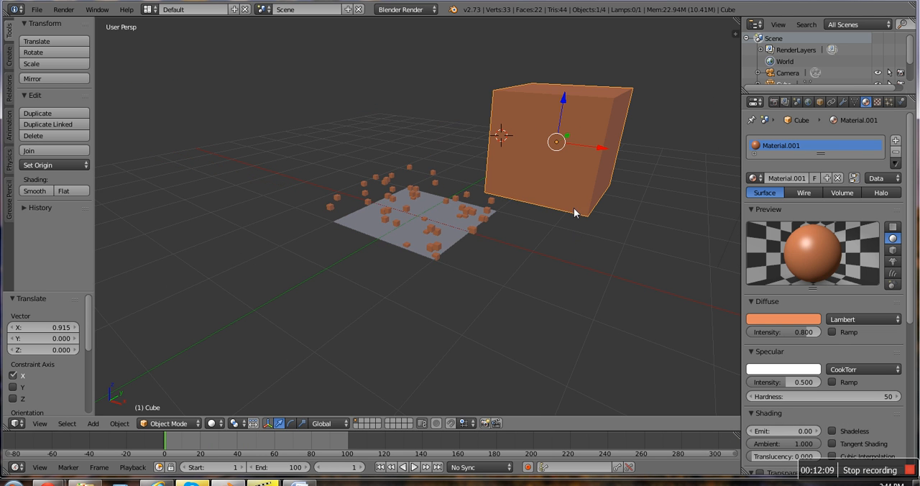
key(shift+a)
mouse_move(407, 221)
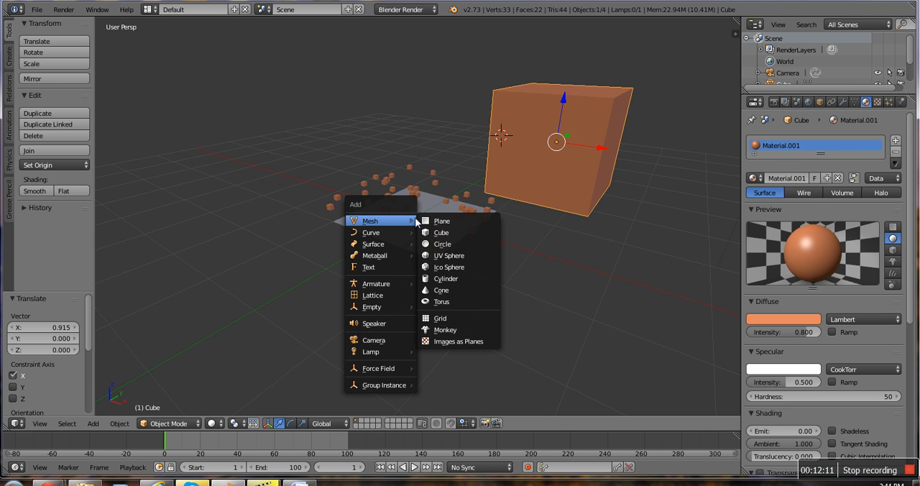
click(438, 257)
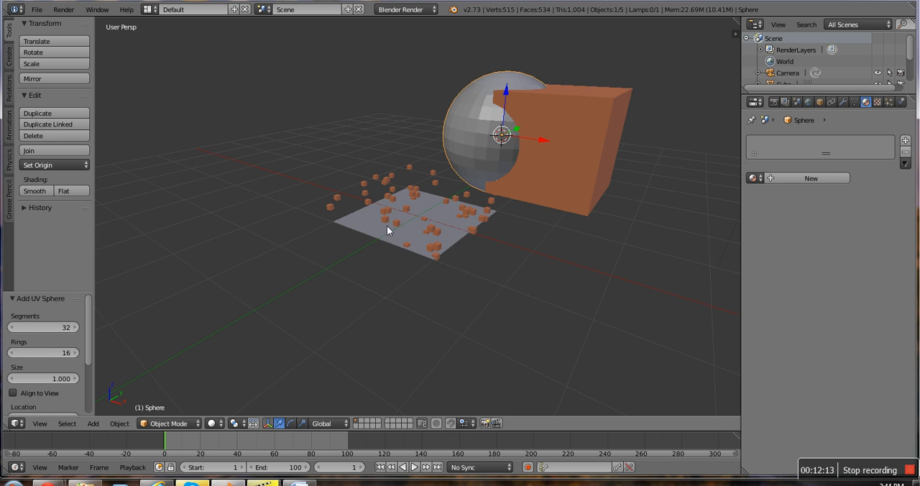
drag(541, 137, 363, 106)
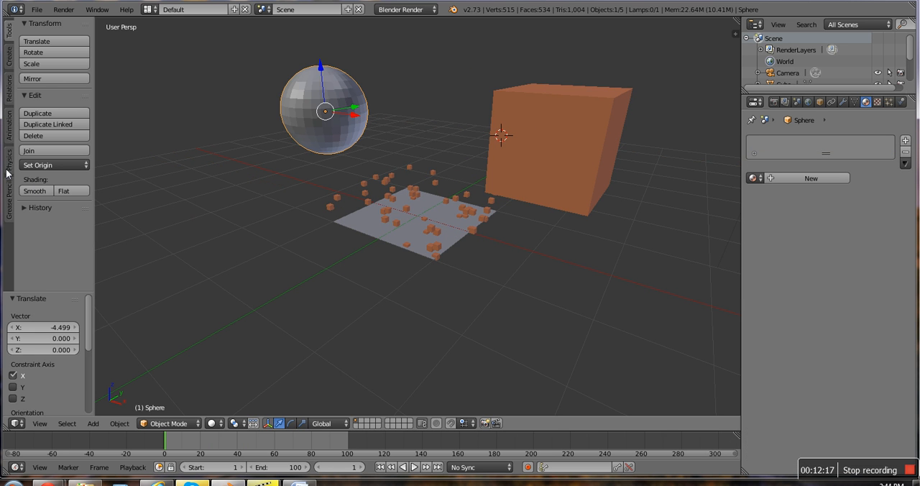
Step: Shade the sphere smooth and give it a new material with a bright green diffuse colour
click(36, 191)
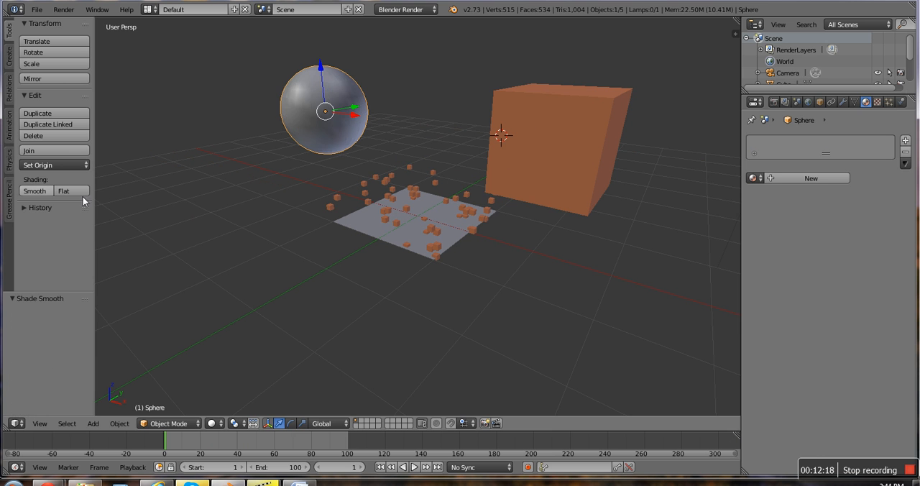
click(784, 178)
click(778, 319)
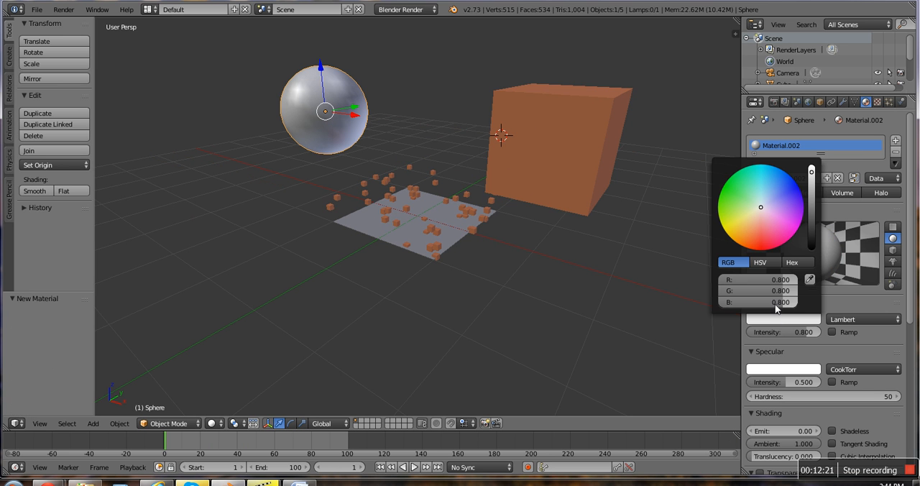
click(762, 230)
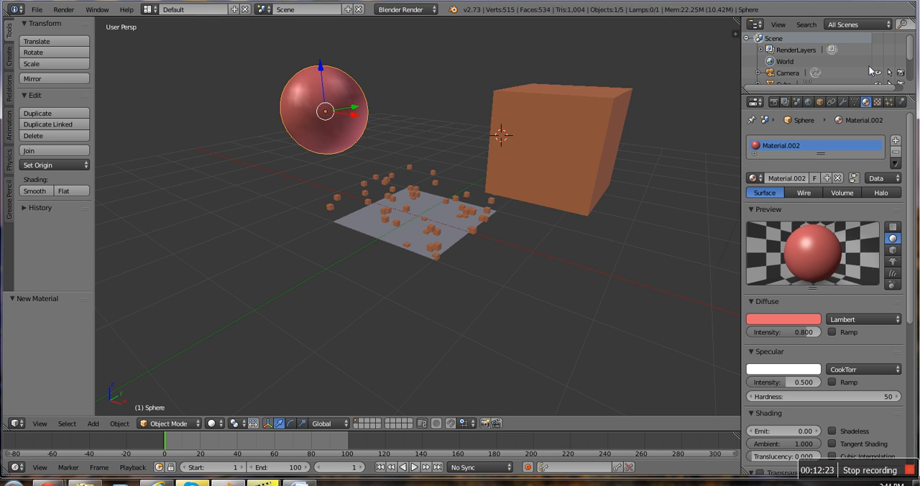
click(794, 317)
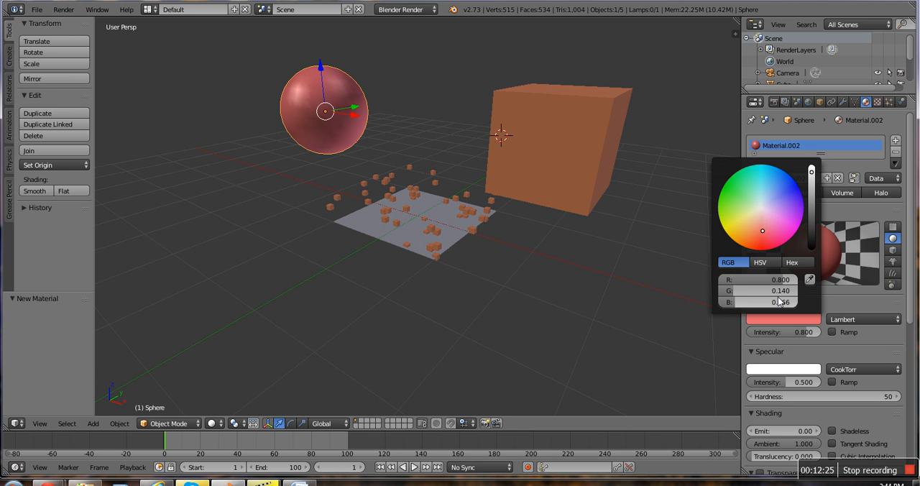
click(722, 193)
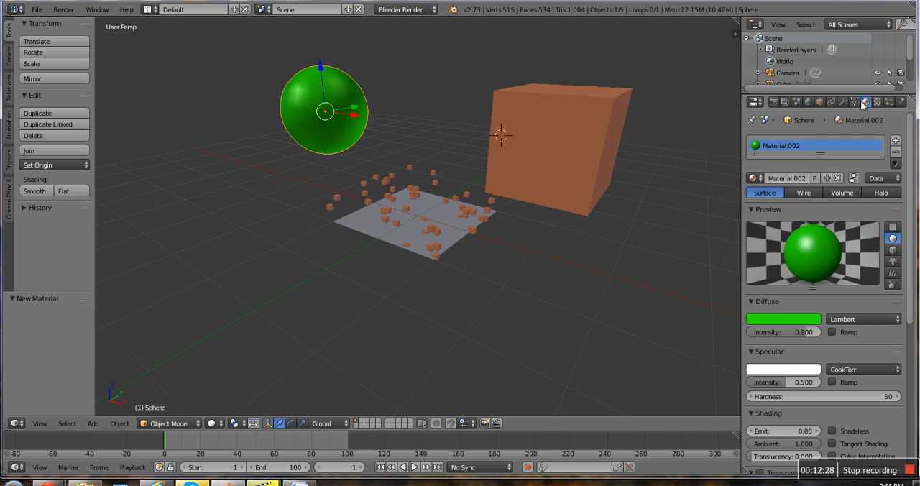
Step: Switch the plane's particle render type from Object to Group
right_click(422, 230)
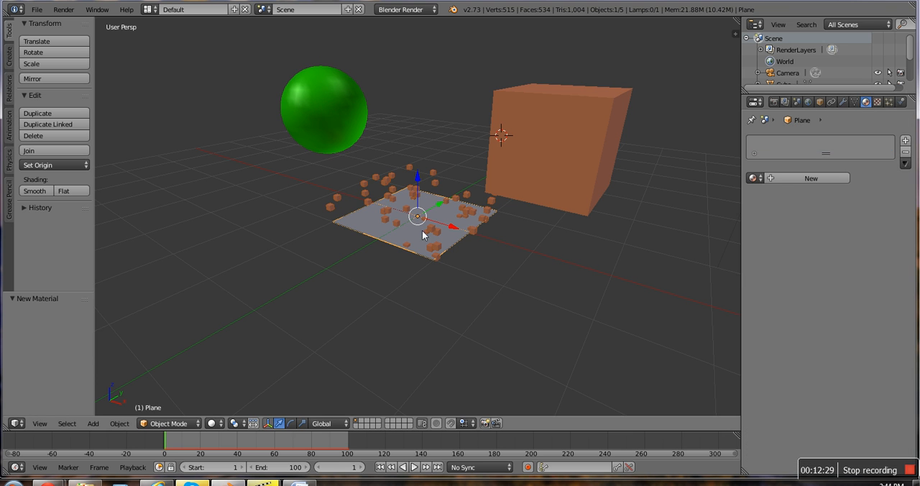
click(890, 102)
scroll(819, 284, down, 2)
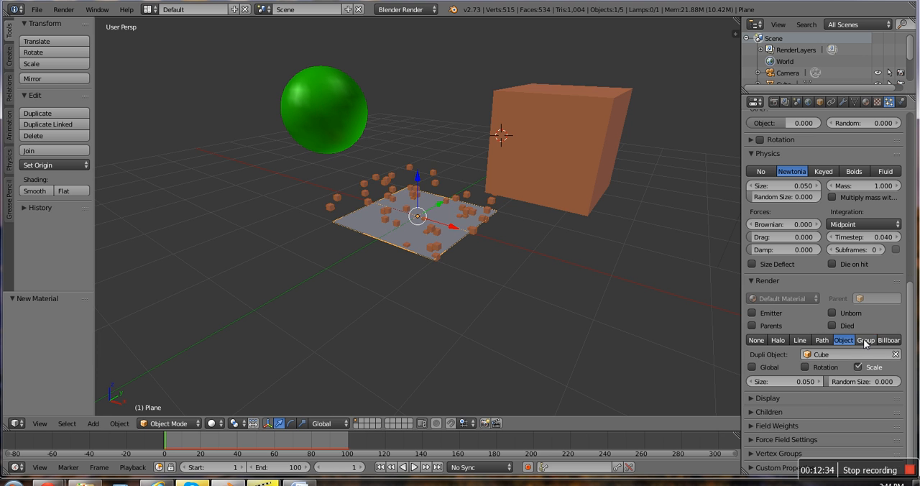
click(865, 340)
click(845, 340)
click(868, 342)
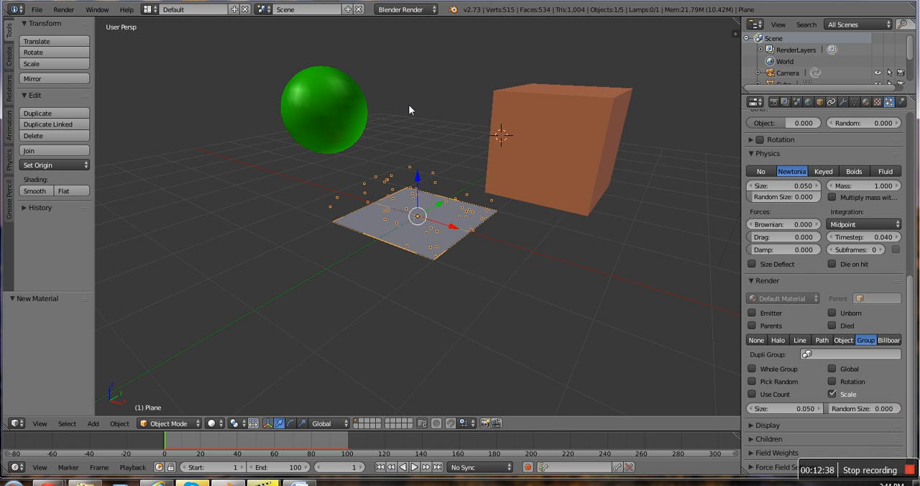
Step: Put the cube in a new object group and rename it "group"
right_click(583, 116)
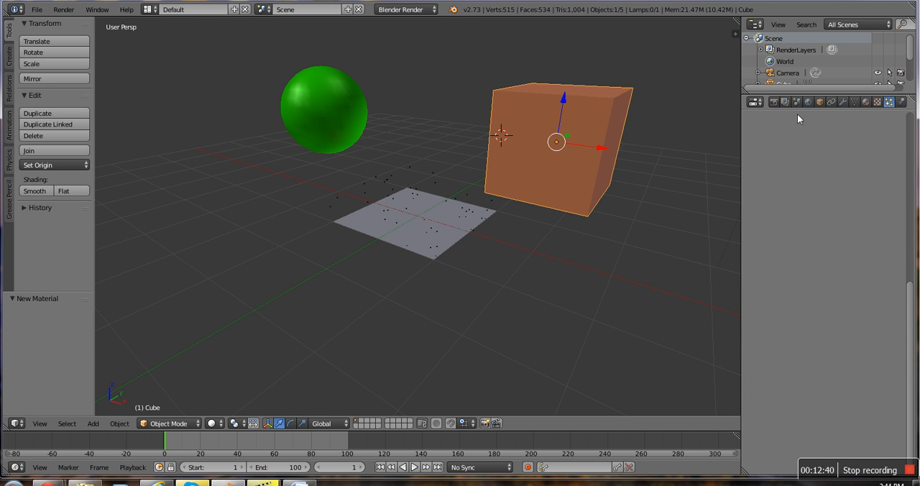
click(819, 105)
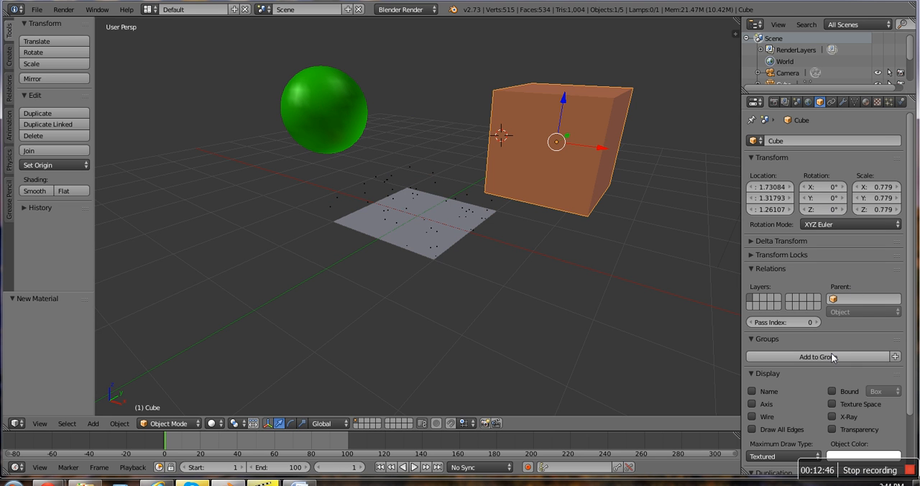
click(895, 357)
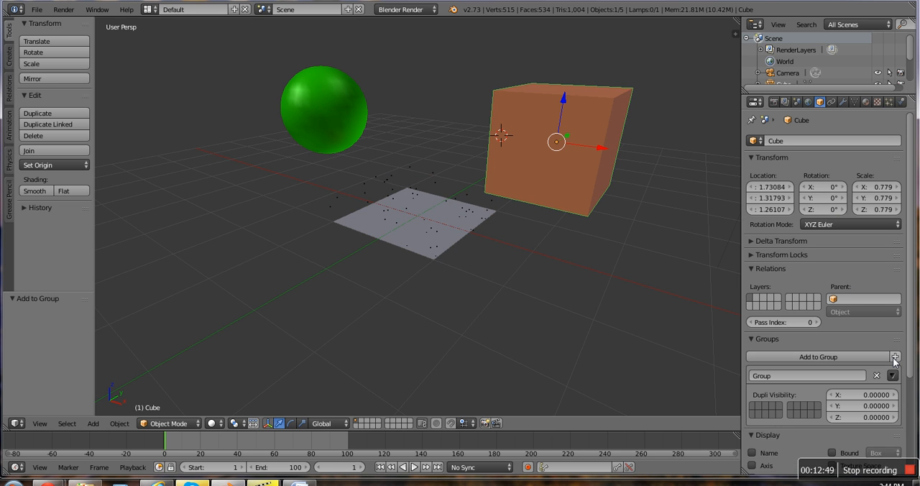
click(827, 377)
key(BackSpace)
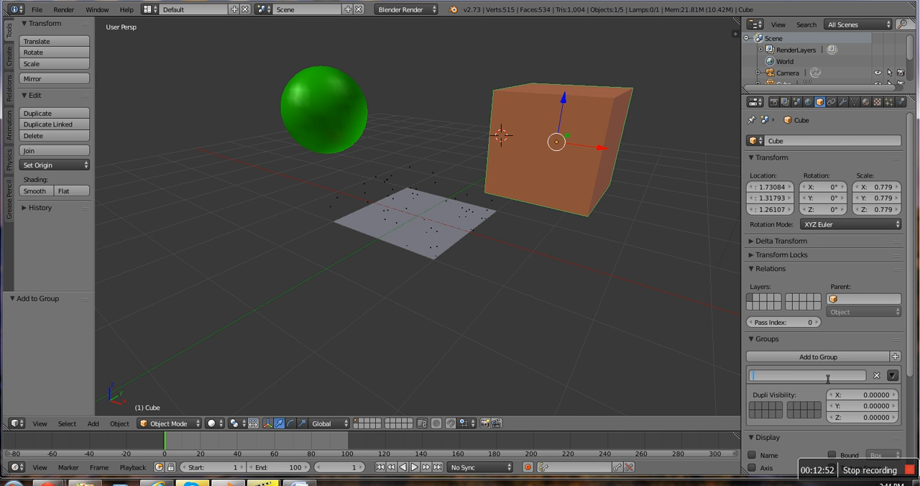
text(group)
key(Return)
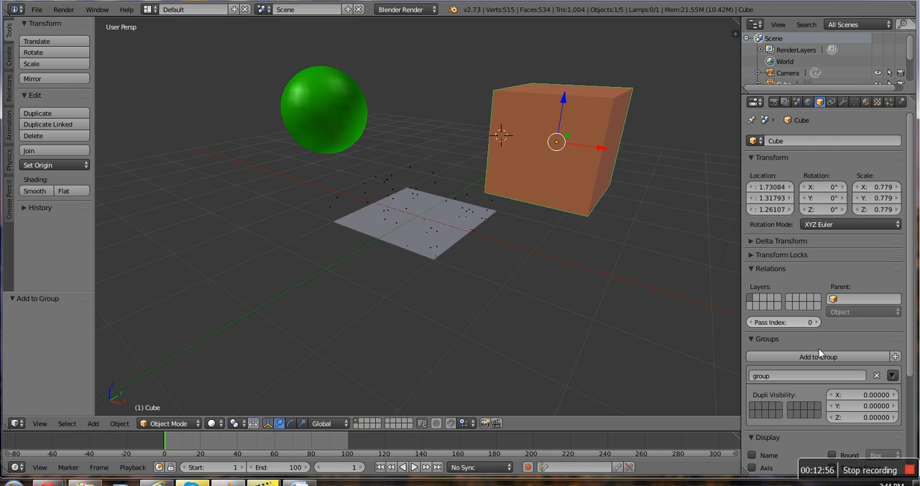
click(823, 357)
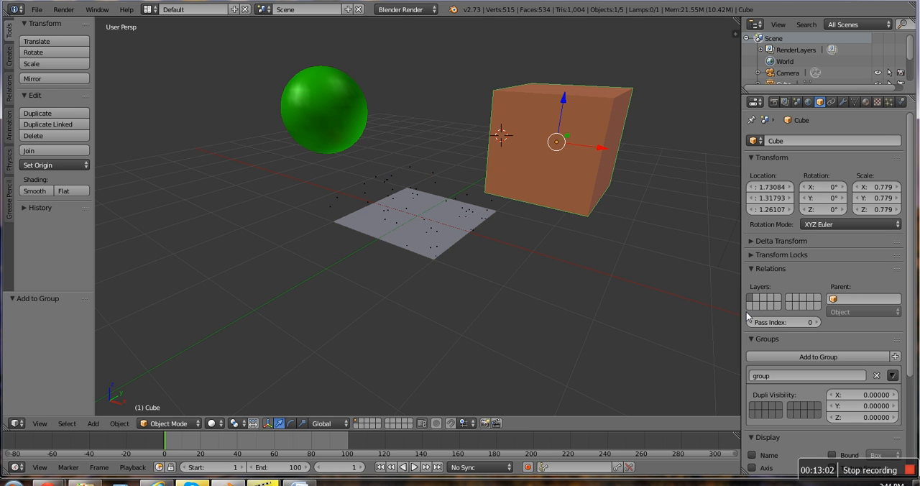
Step: Try to add the green sphere to the existing object group that contains the cube
right_click(287, 110)
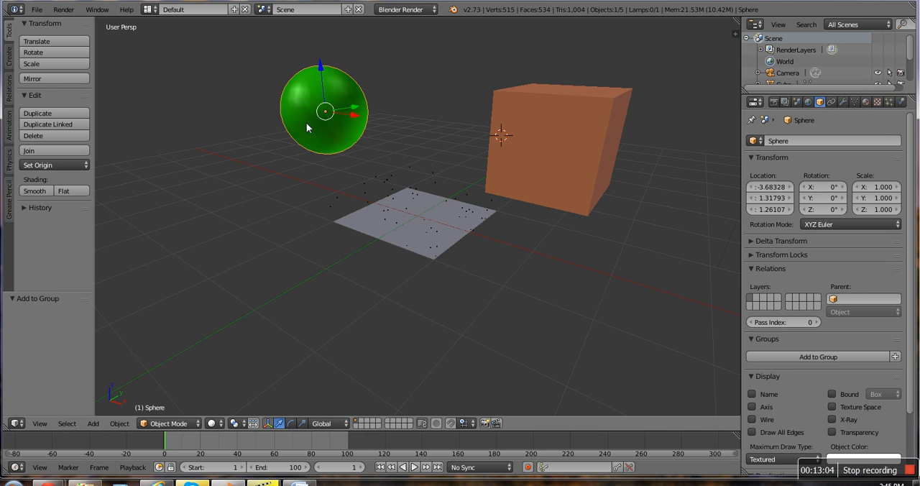
click(799, 358)
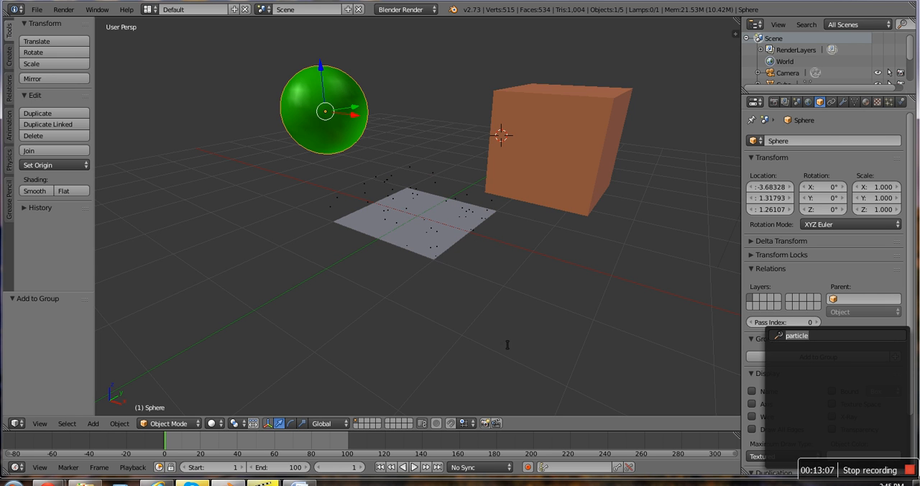
click(798, 351)
right_click(574, 181)
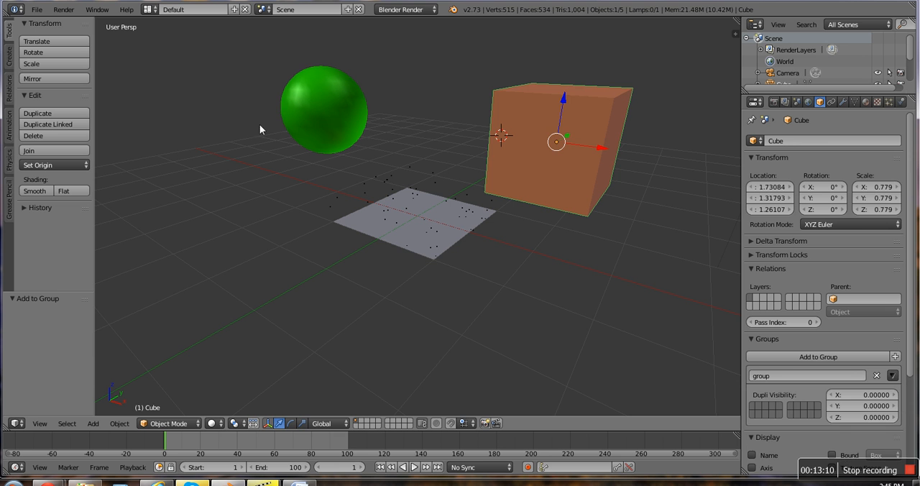
right_click(296, 115)
right_click(569, 143)
right_click(349, 100)
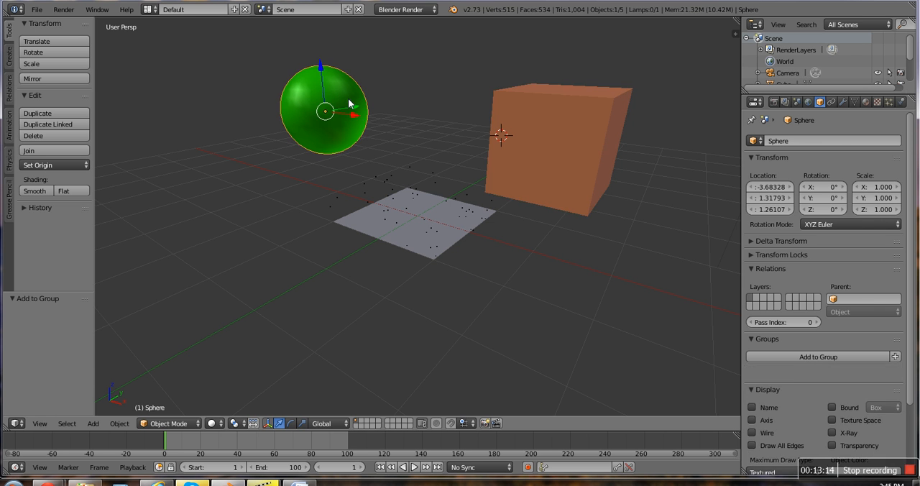
click(808, 357)
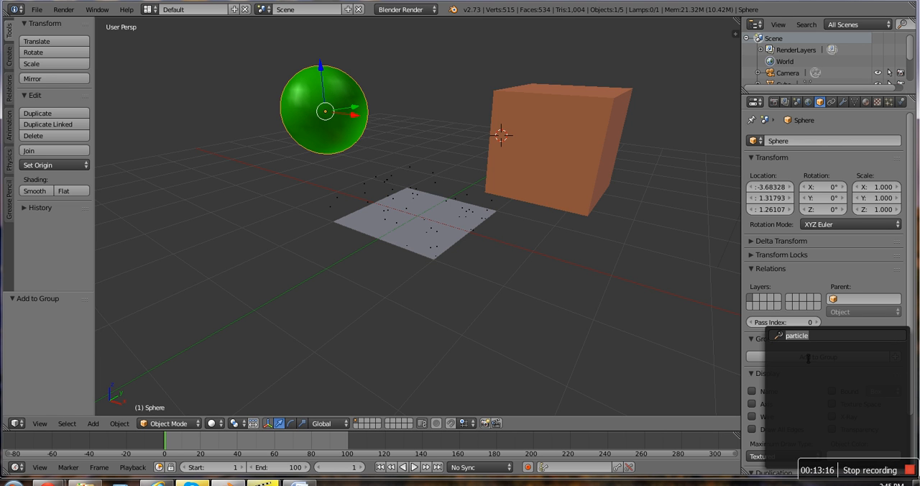
click(809, 340)
key(Return)
scroll(811, 373, down, 1)
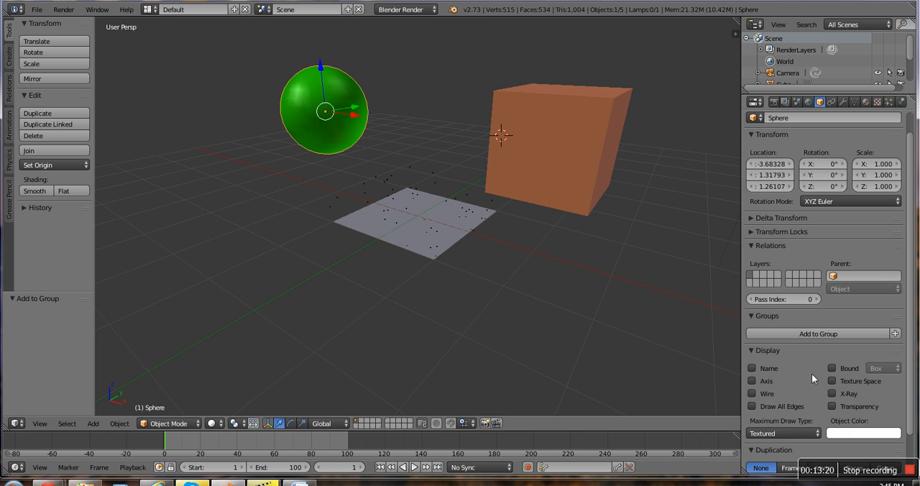
scroll(803, 355, up, 1)
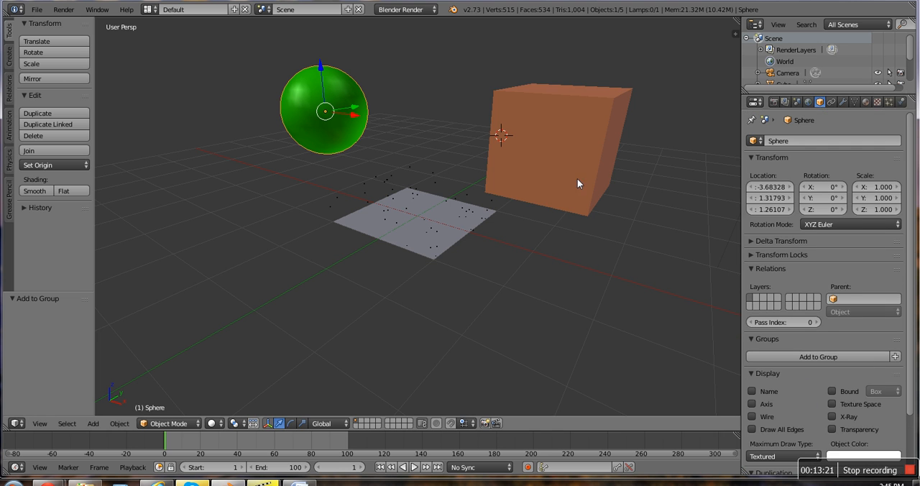
Step: Set the dupli group of the plane's particle system to "group"
click(890, 102)
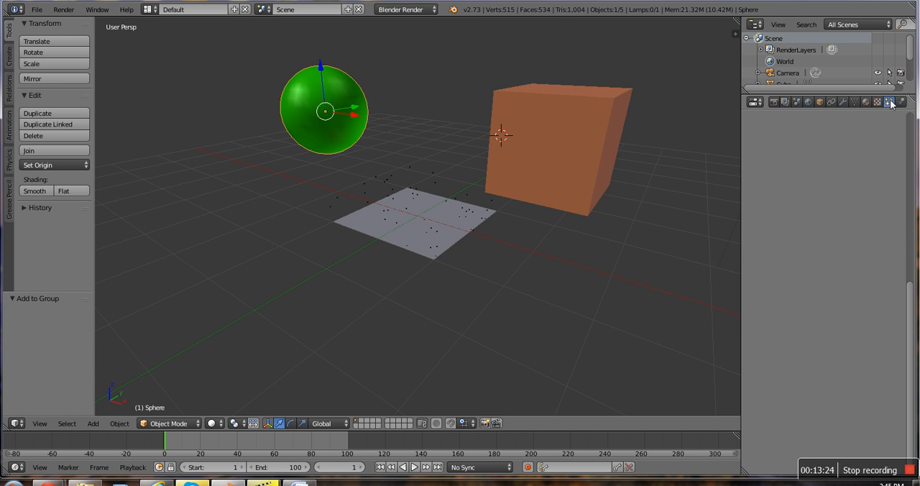
right_click(461, 214)
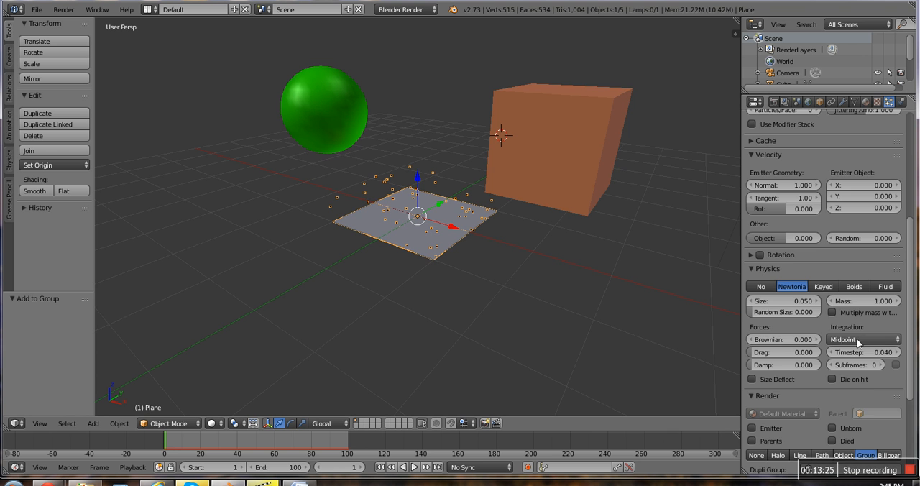
scroll(847, 356, down, 1)
scroll(847, 356, down, 1)
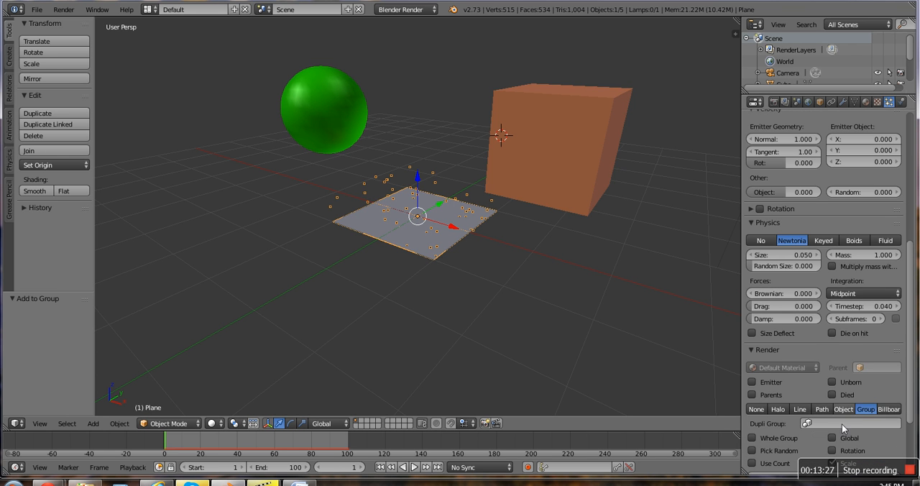
click(843, 423)
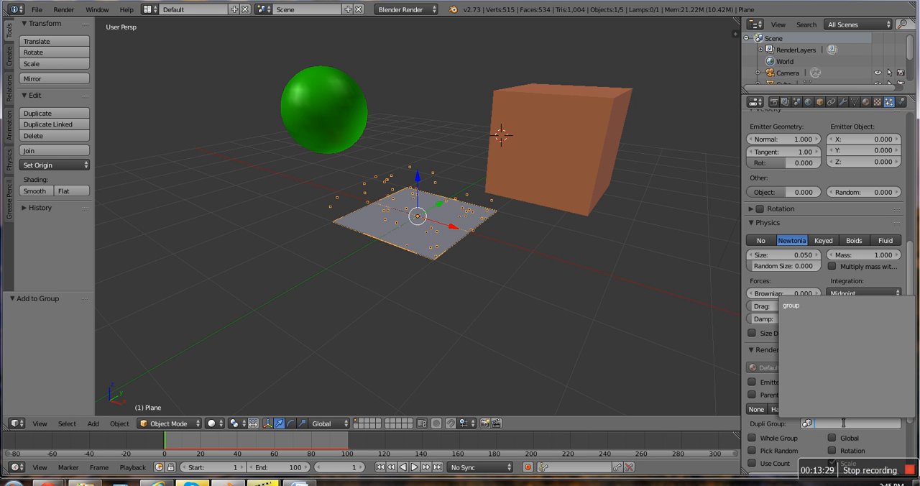
click(814, 306)
Step: Examine the group particles emitted around the plane from several distances and angles
scroll(441, 352, up, 4)
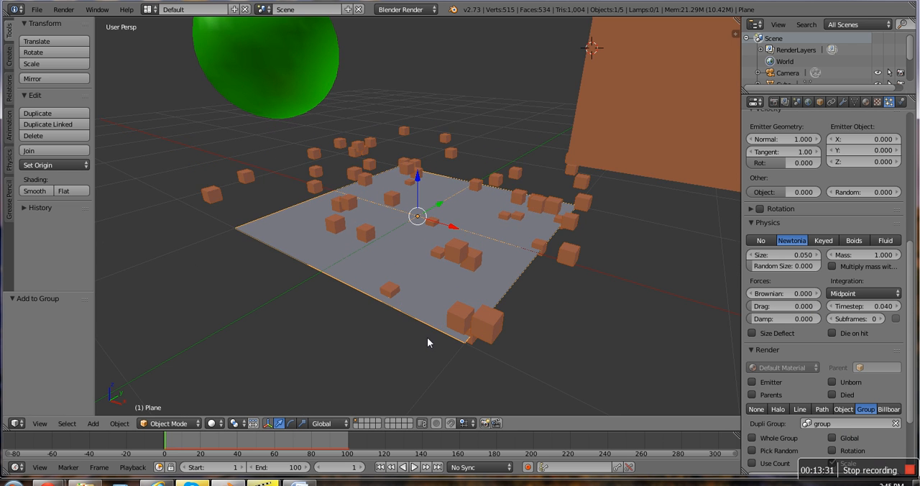
scroll(237, 81, down, 3)
scroll(237, 80, down, 2)
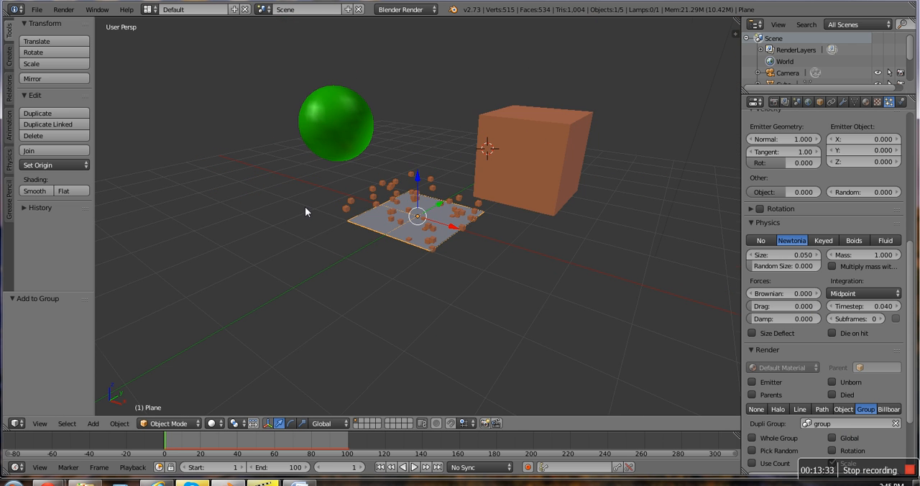
mouse_move(305, 207)
middle_down()
mouse_move(339, 175)
mouse_move(338, 210)
mouse_move(316, 207)
middle_up()
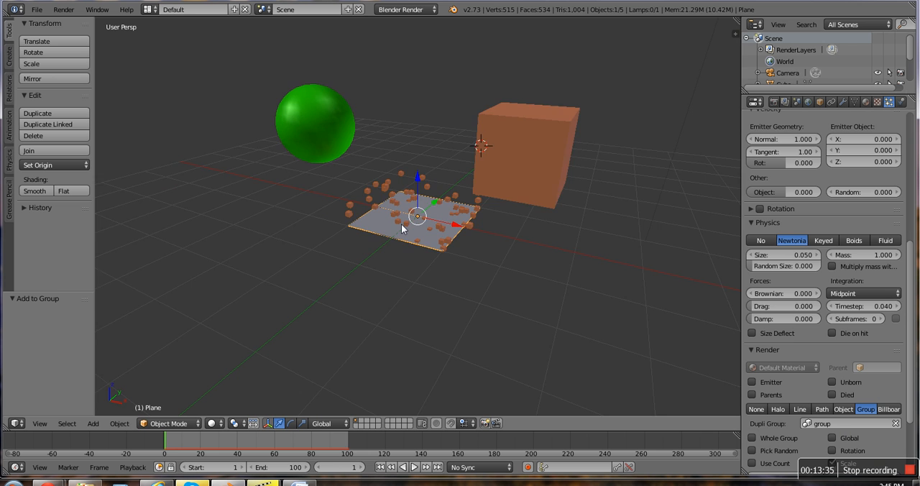
scroll(409, 224, up, 4)
middle_drag(409, 222, 449, 214)
scroll(458, 207, up, 4)
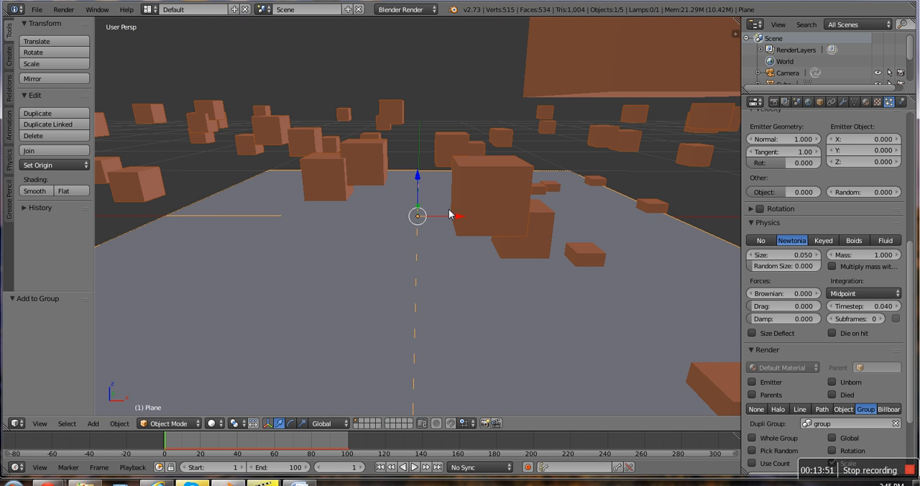